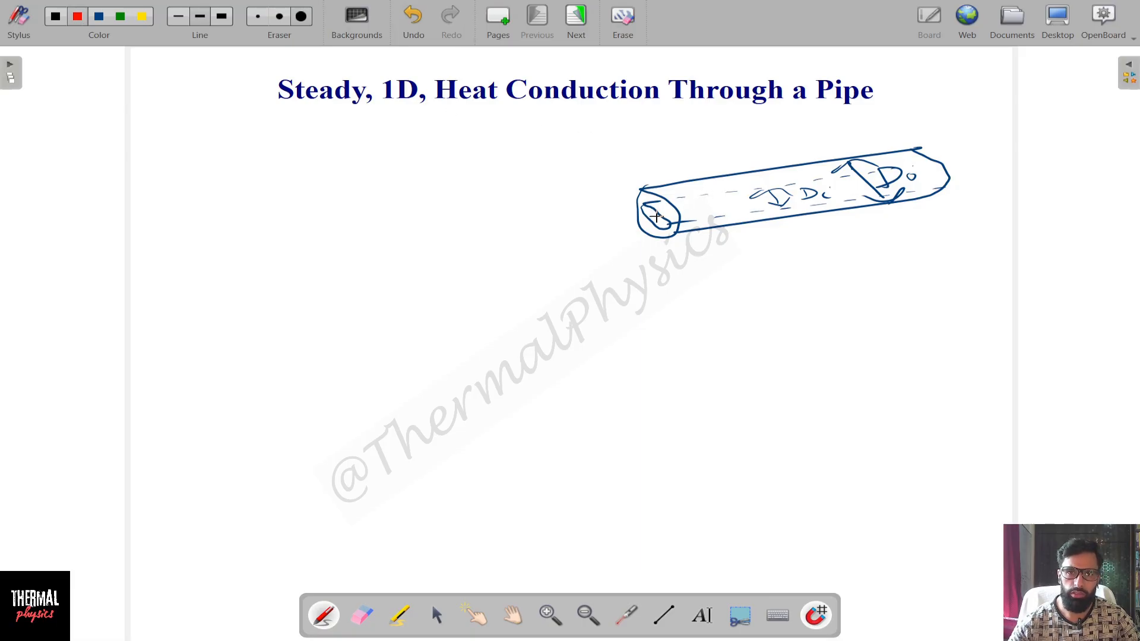
Draw a red arrow labelled r on the pipe, and sketch its red cross-section with blue radii labelled ri and ro.
mouse_move(653, 218)
mouse_down()
mouse_move(741, 190)
mouse_move(702, 202)
mouse_up()
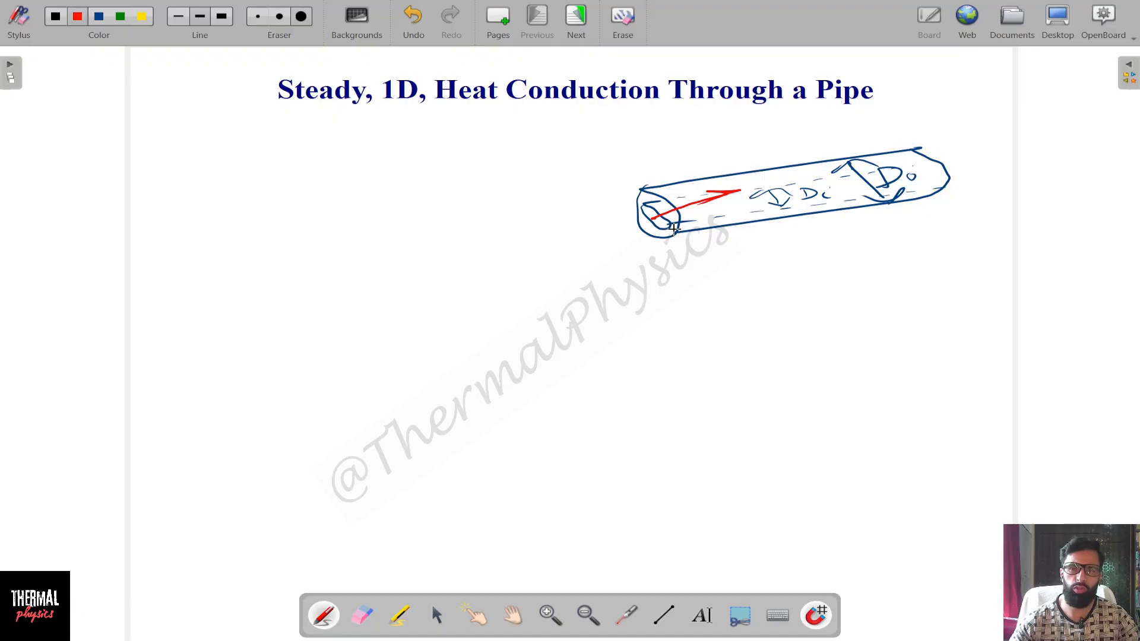
mouse_move(690, 160)
mouse_down()
mouse_move(709, 170)
mouse_move(728, 149)
mouse_up()
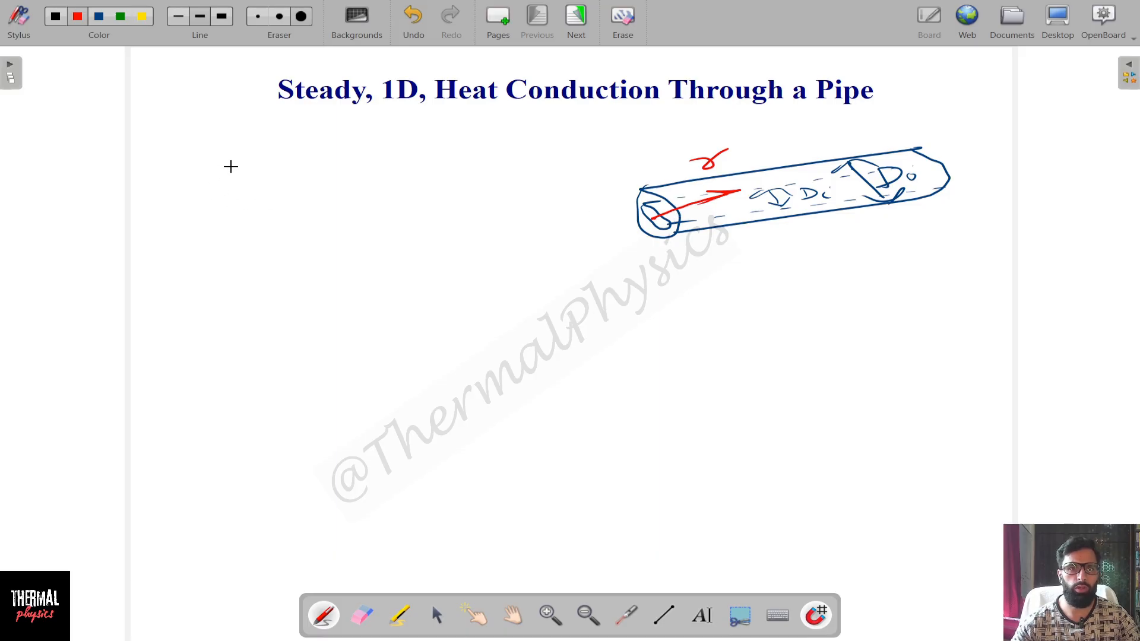
mouse_move(228, 162)
mouse_down()
mouse_move(145, 196)
mouse_move(271, 238)
mouse_move(247, 170)
mouse_move(209, 164)
mouse_move(190, 180)
mouse_move(201, 217)
mouse_move(278, 215)
mouse_move(218, 184)
mouse_up()
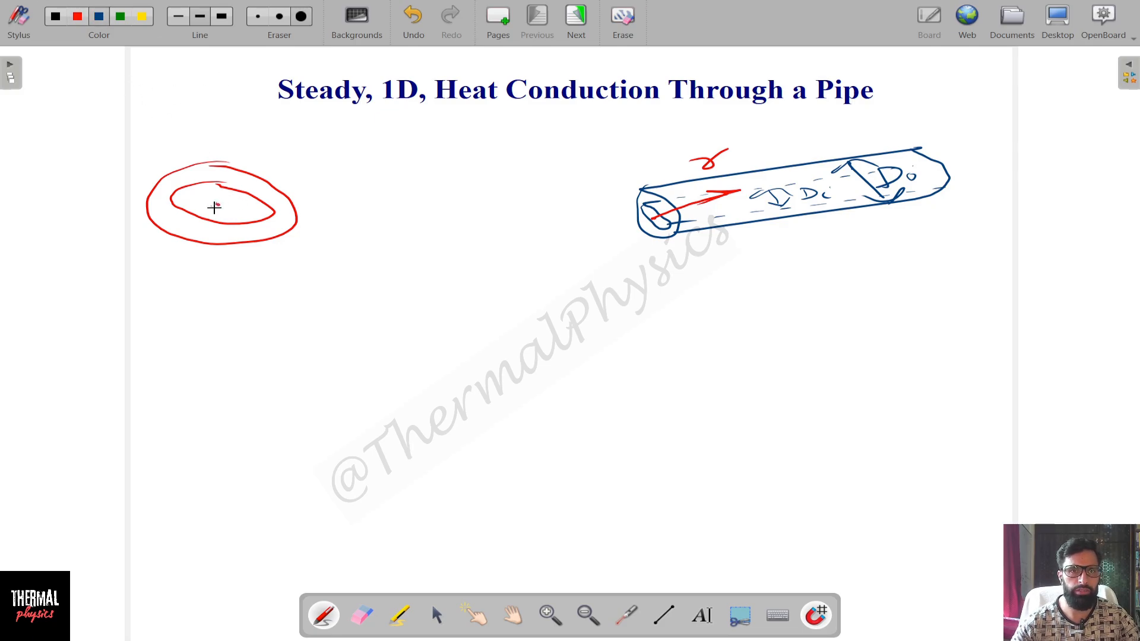
drag(212, 206, 275, 209)
drag(204, 253, 233, 258)
drag(243, 258, 238, 267)
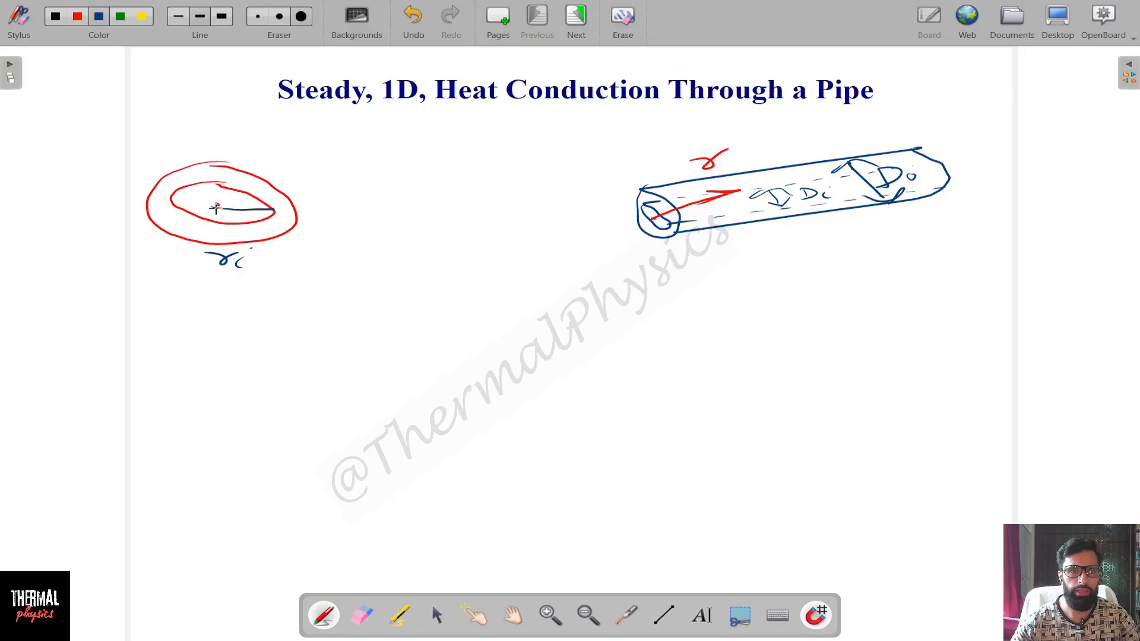
mouse_move(216, 206)
mouse_down()
mouse_move(279, 185)
mouse_move(302, 150)
mouse_move(310, 166)
mouse_up()
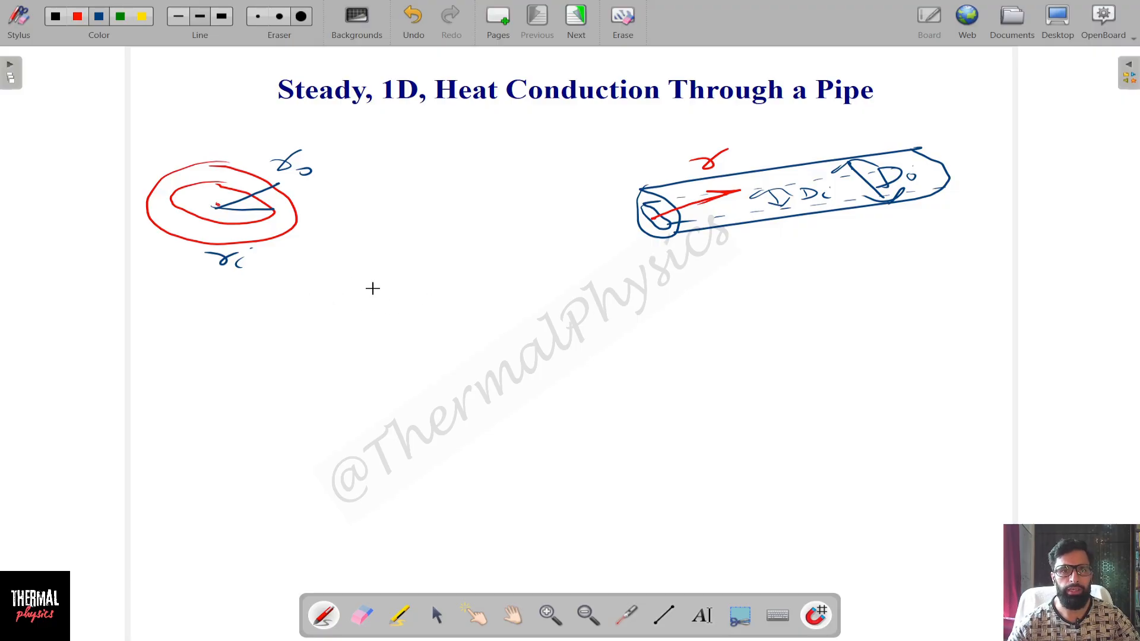
Write the heat equation q'' = 2πkL(Ti − To) in blue below the sketches, with a fraction bar under the temperature difference.
mouse_move(370, 270)
mouse_down()
mouse_move(359, 271)
mouse_move(375, 304)
mouse_move(398, 272)
mouse_up()
mouse_move(419, 264)
mouse_down()
mouse_move(409, 272)
mouse_move(461, 288)
mouse_up()
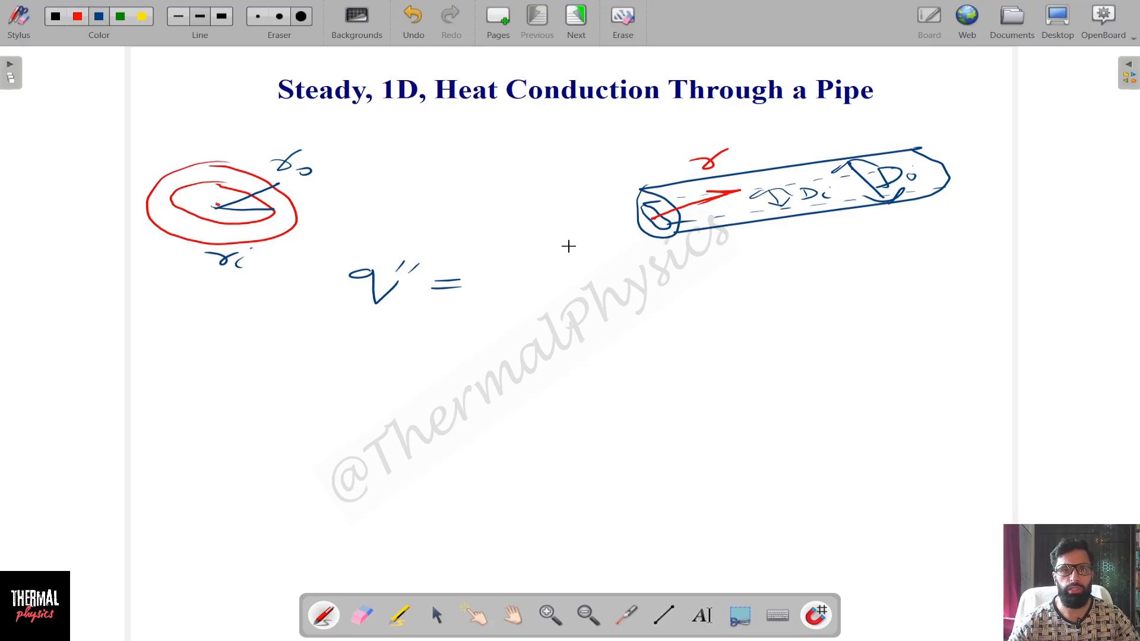
mouse_move(495, 274)
mouse_down()
mouse_move(517, 267)
mouse_move(526, 289)
mouse_move(653, 291)
mouse_up()
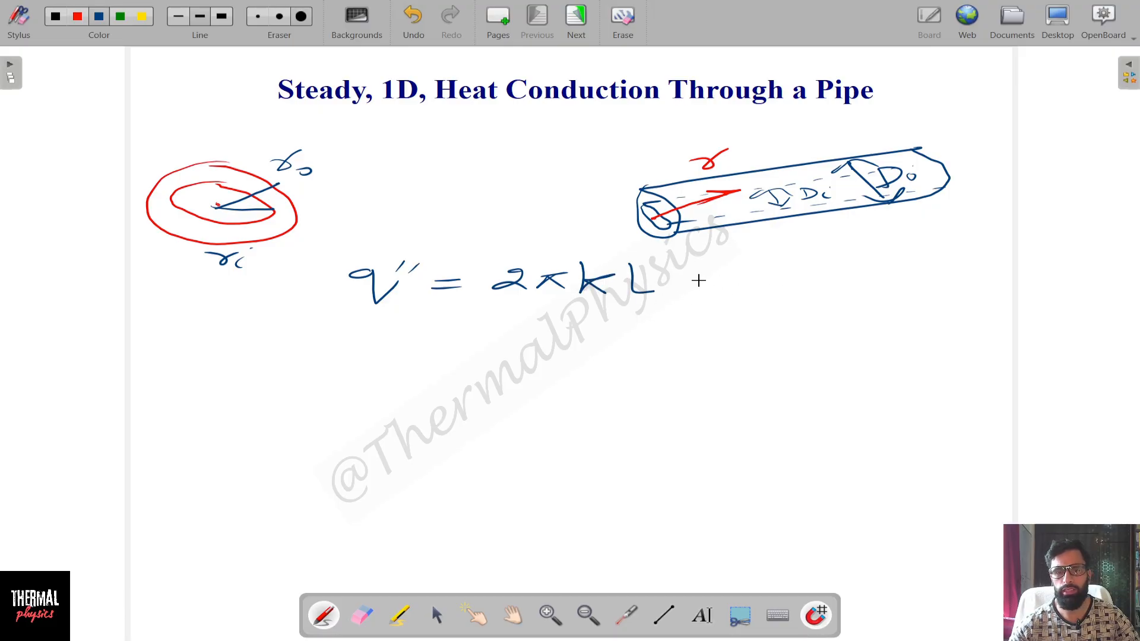
mouse_move(688, 255)
mouse_down()
mouse_move(680, 299)
mouse_move(736, 262)
mouse_up()
mouse_move(713, 266)
mouse_down()
mouse_move(716, 287)
mouse_move(738, 291)
mouse_move(793, 277)
mouse_up()
mouse_move(793, 263)
mouse_down()
mouse_move(823, 259)
mouse_move(804, 290)
mouse_up()
drag(819, 284, 822, 289)
drag(850, 250, 838, 292)
drag(681, 319, 911, 301)
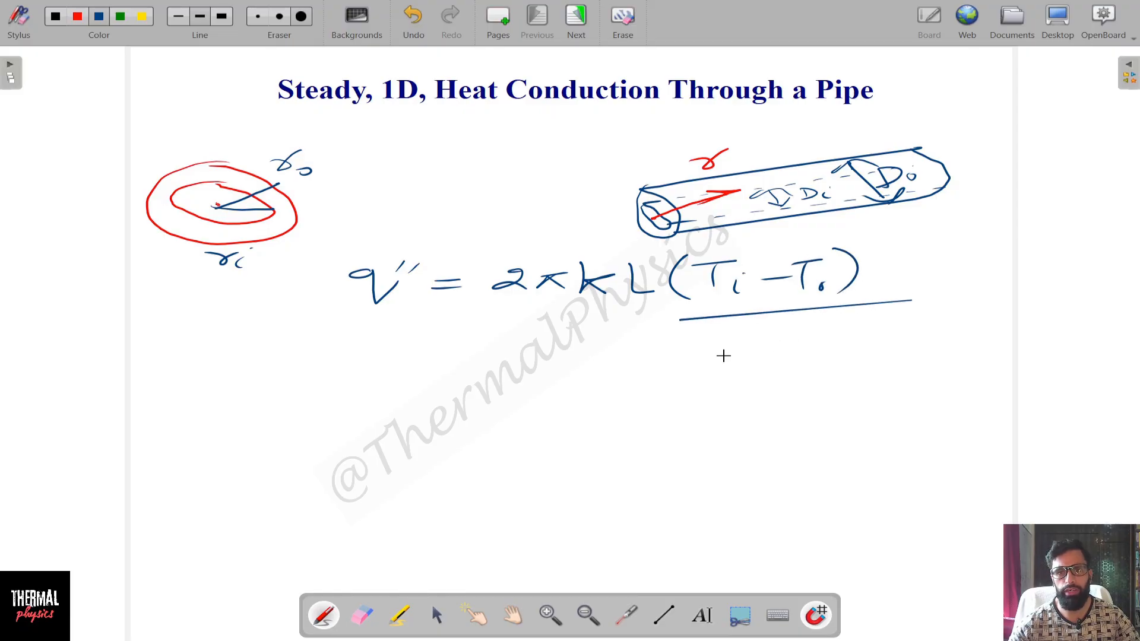
Write ln(ro/ri) as the denominator of the heat equation.
mouse_move(711, 336)
mouse_down()
mouse_move(713, 364)
mouse_move(750, 366)
mouse_up()
mouse_move(767, 324)
mouse_down()
mouse_move(776, 383)
mouse_move(807, 334)
mouse_move(829, 342)
mouse_up()
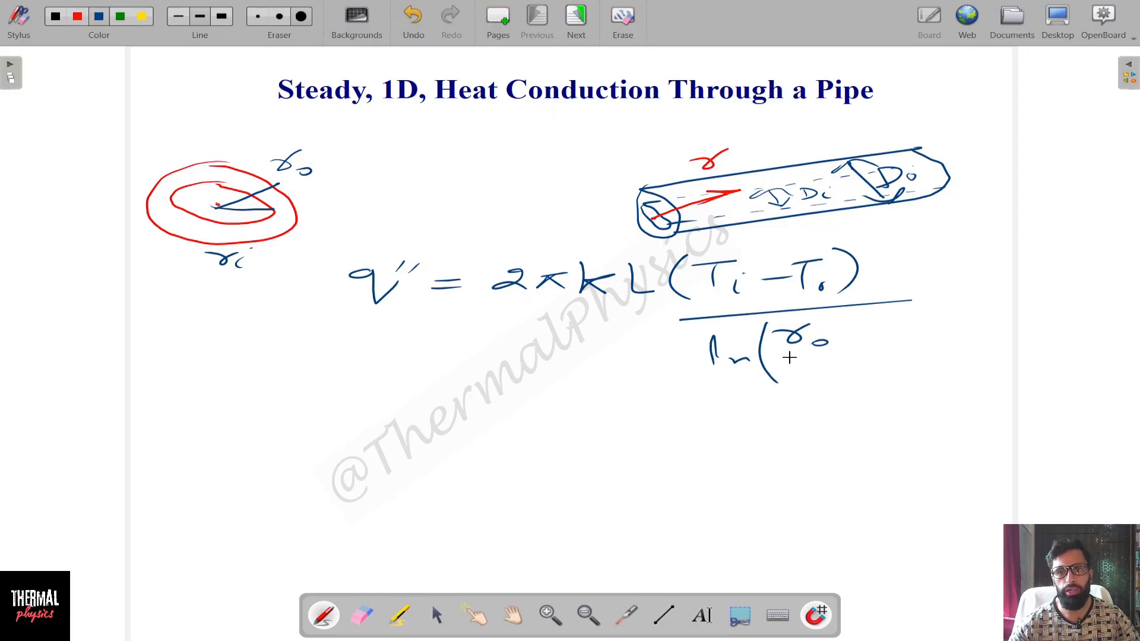
drag(770, 362, 844, 352)
drag(797, 372, 835, 371)
drag(841, 374, 839, 385)
click(849, 369)
drag(862, 327, 856, 382)
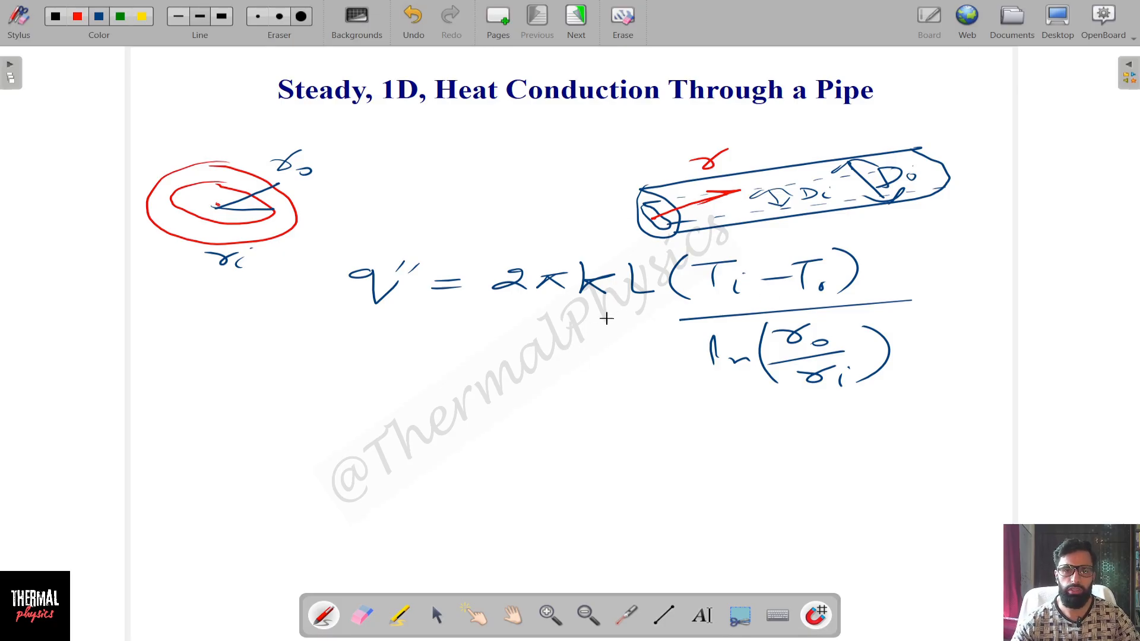
Write the temperature distribution T(r) = Ti − q''/(2πk) below the heat equation.
mouse_move(303, 383)
mouse_down()
mouse_move(370, 378)
mouse_move(332, 419)
mouse_up()
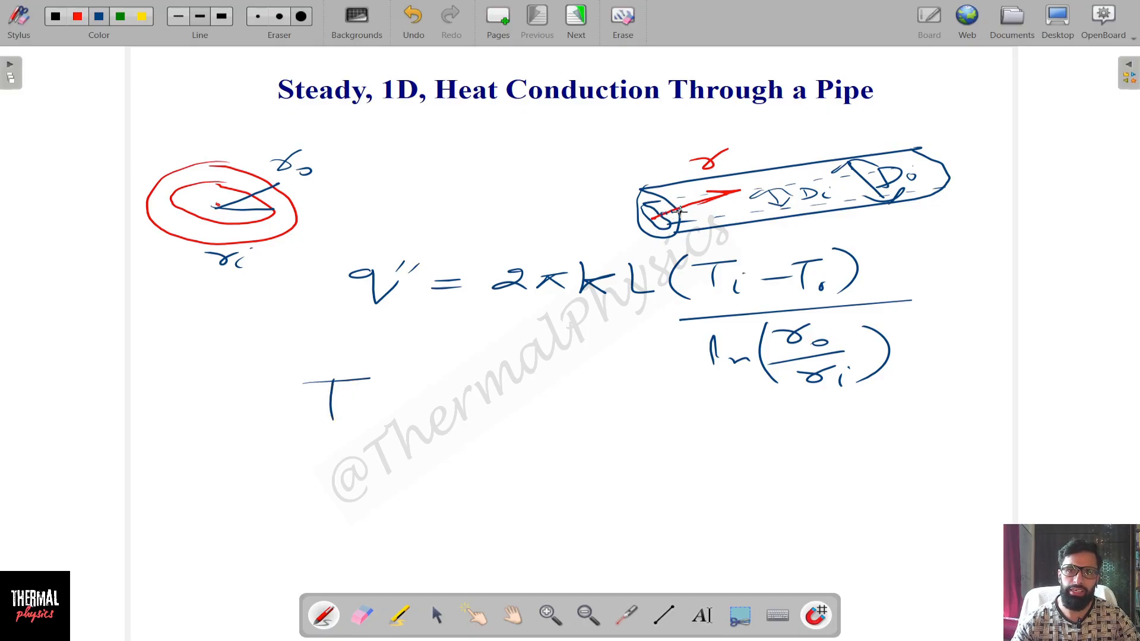
mouse_move(381, 371)
mouse_down()
mouse_move(373, 415)
mouse_move(418, 391)
mouse_up()
mouse_move(416, 371)
mouse_down()
mouse_move(432, 424)
mouse_move(482, 393)
mouse_up()
mouse_move(450, 407)
mouse_down()
mouse_move(562, 372)
mouse_move(542, 406)
mouse_up()
mouse_move(556, 396)
mouse_down()
mouse_move(558, 412)
mouse_move(691, 388)
mouse_move(687, 366)
mouse_up()
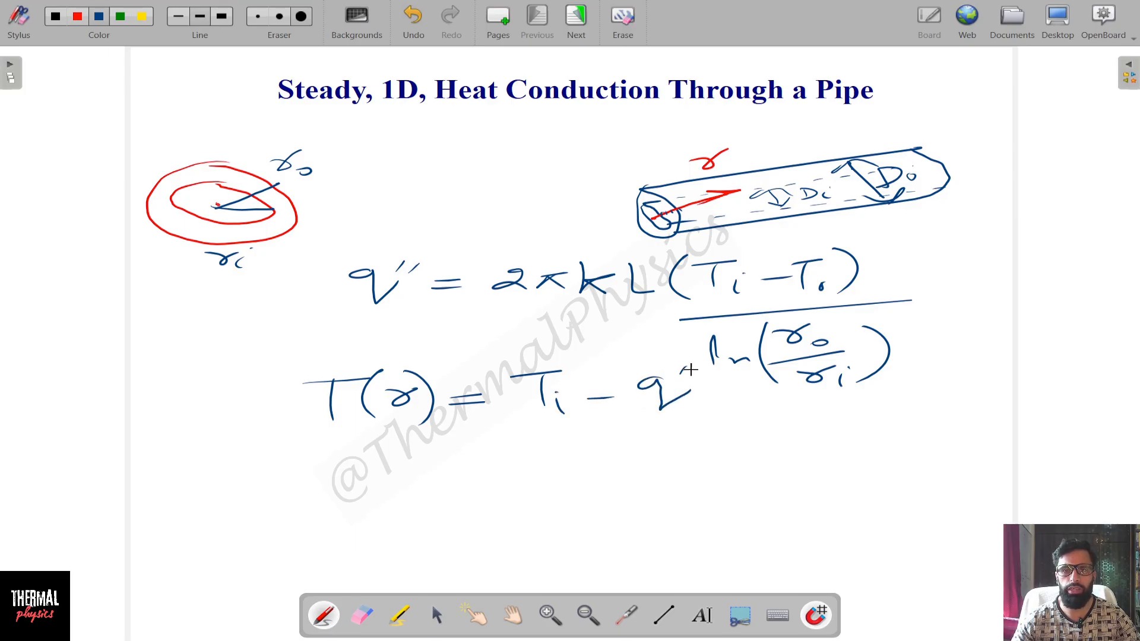
drag(633, 419, 776, 408)
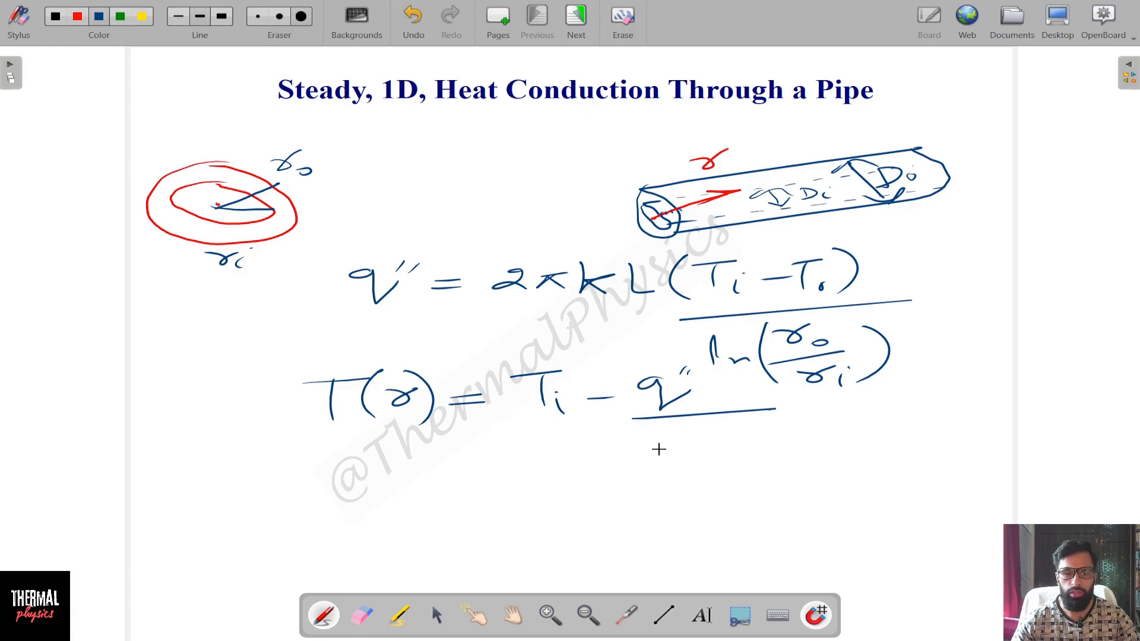
mouse_move(640, 446)
mouse_down()
mouse_move(665, 463)
mouse_move(710, 447)
mouse_up()
mouse_move(683, 450)
mouse_down()
mouse_move(672, 463)
mouse_move(753, 464)
mouse_up()
Complete the temperature distribution by multiplying its fraction by ln(r/ri).
drag(783, 406, 820, 423)
drag(823, 411, 853, 415)
mouse_move(891, 376)
mouse_down()
mouse_move(887, 449)
mouse_move(951, 383)
mouse_up()
drag(900, 411, 970, 407)
mouse_move(910, 424)
mouse_down()
mouse_move(925, 438)
mouse_move(956, 423)
mouse_move(975, 443)
mouse_up()
click(975, 425)
mouse_move(969, 377)
mouse_down()
mouse_move(1002, 425)
mouse_move(967, 447)
mouse_up()
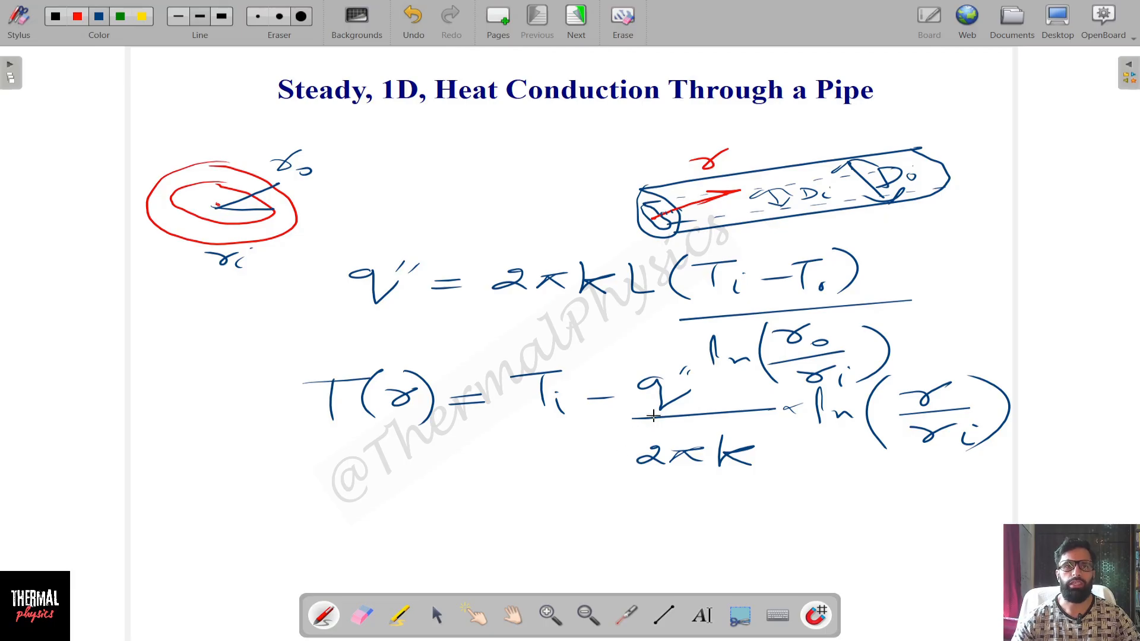
Double-underline the left-hand sides of the q'' and T(r) equations.
drag(377, 326, 481, 317)
drag(369, 336, 466, 326)
drag(372, 469, 467, 455)
drag(376, 475, 442, 465)
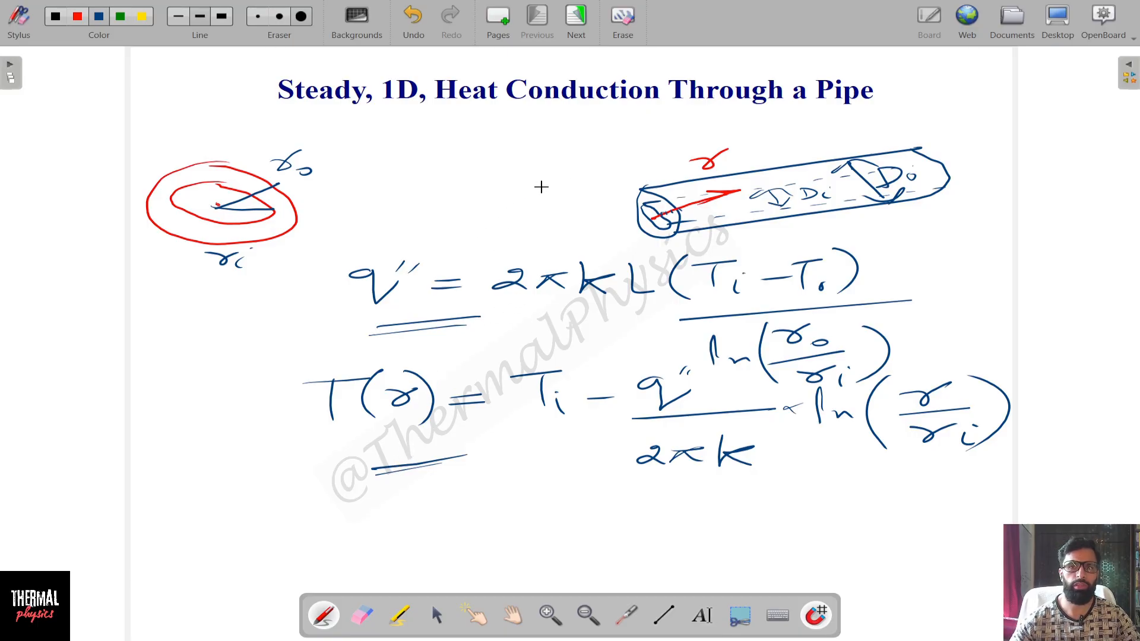
Go to the next page with the problem statement and write ri = 0.02 m in black below it.
click(576, 21)
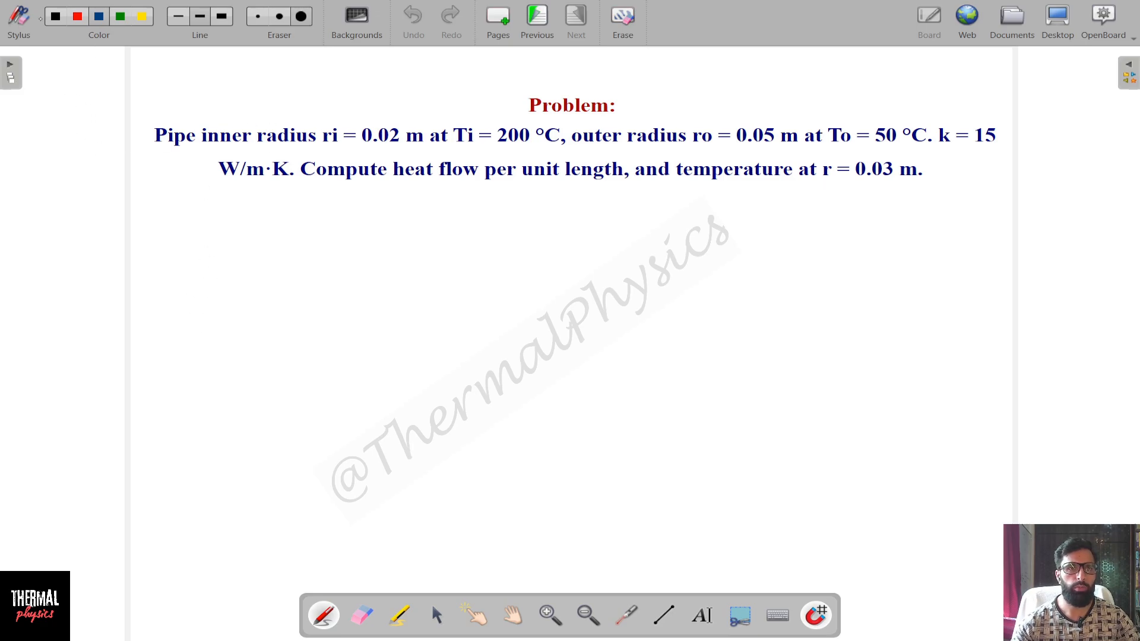
click(48, 20)
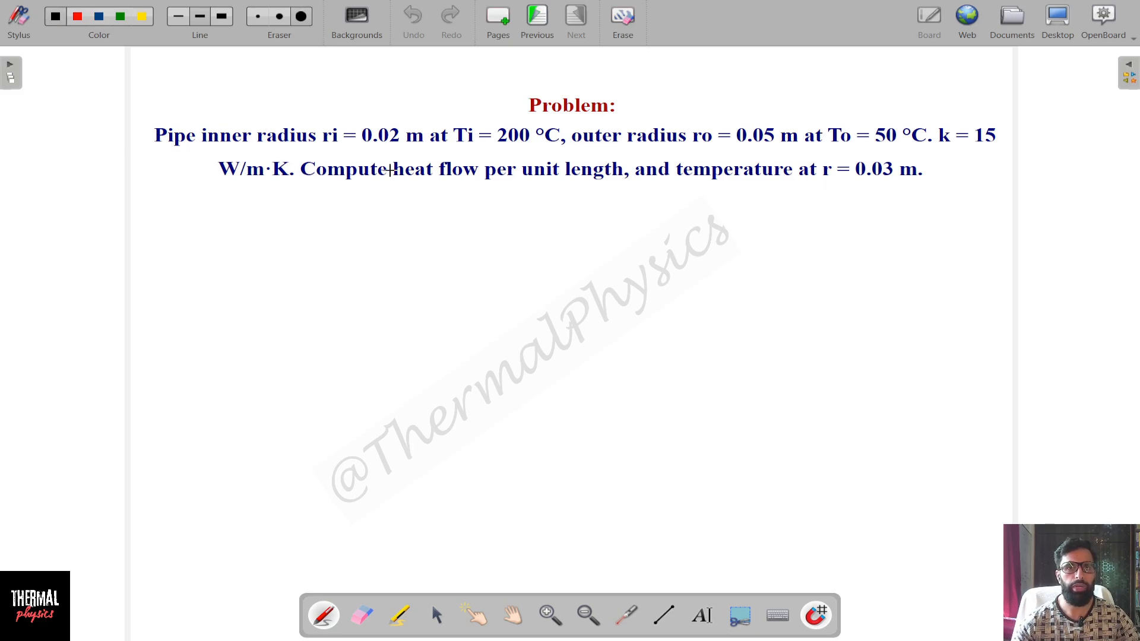
drag(300, 224, 330, 227)
drag(337, 238, 345, 244)
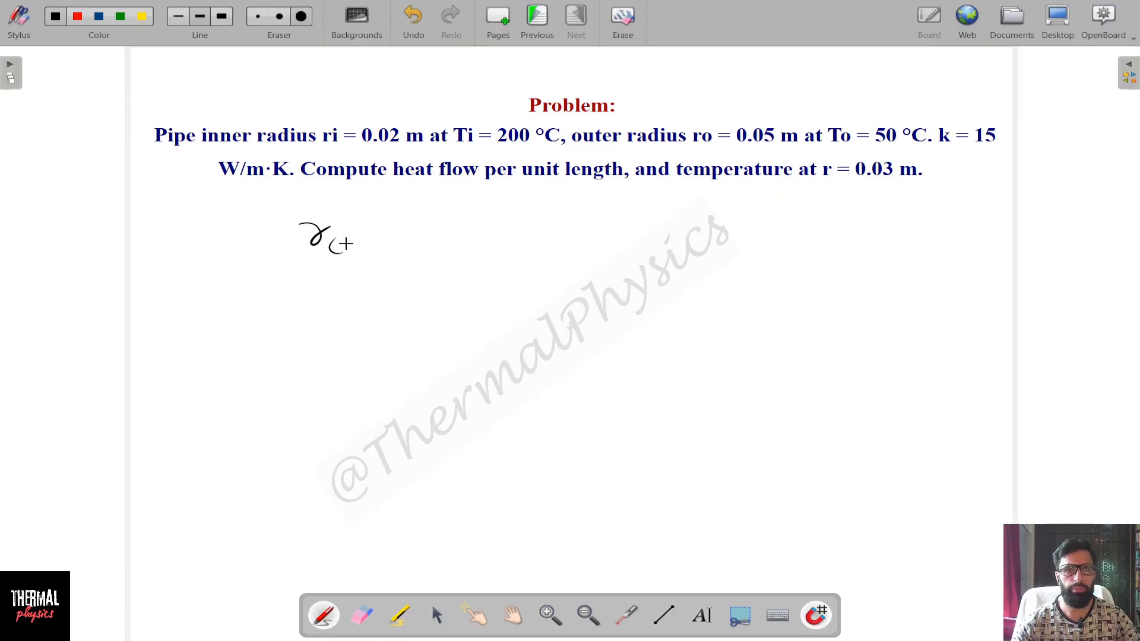
drag(411, 232, 514, 242)
click(444, 240)
drag(526, 246, 576, 244)
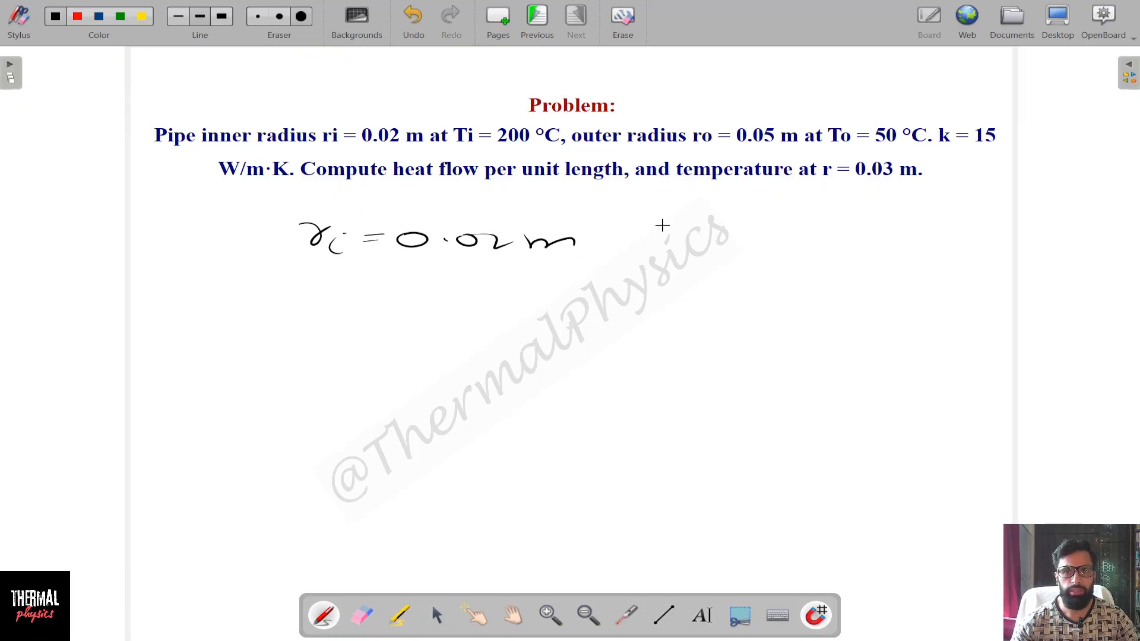
Write Ti = 200 °C beside the inner radius value.
drag(651, 224, 698, 219)
mouse_move(678, 226)
mouse_down()
mouse_move(667, 246)
mouse_move(757, 230)
mouse_up()
click(699, 229)
drag(727, 241, 750, 238)
drag(776, 226, 802, 237)
drag(815, 228, 864, 233)
drag(868, 224, 908, 240)
Underline the given radii, temperatures and conductivity in the problem statement, plus "heat flow per unit length" and "r = 0.03 m".
drag(489, 151, 588, 144)
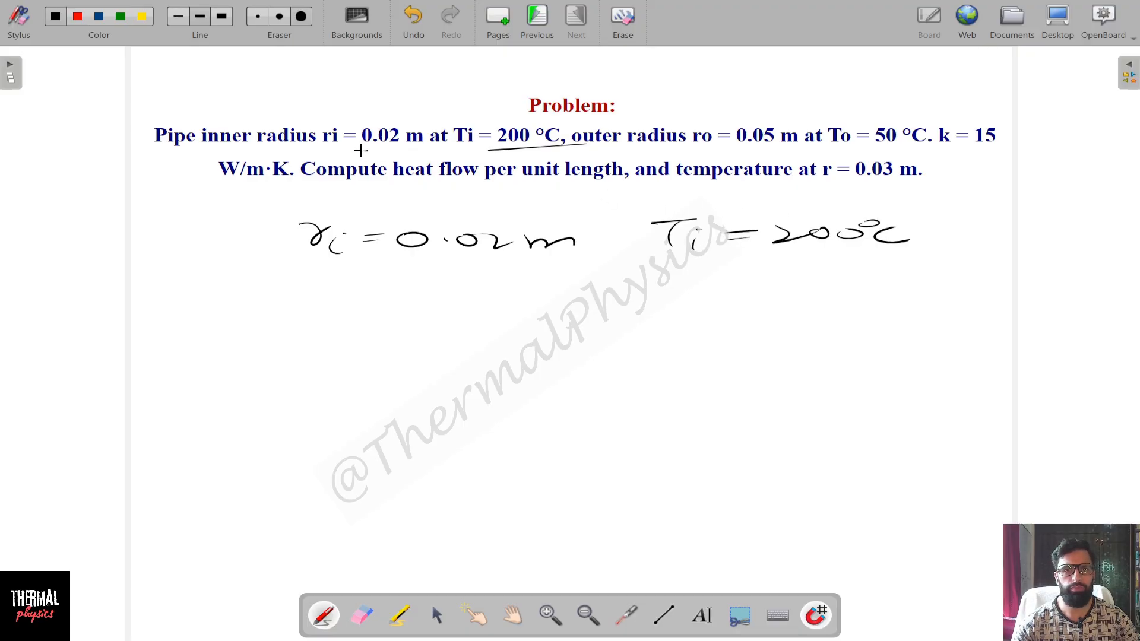
drag(360, 151, 414, 149)
drag(725, 149, 810, 147)
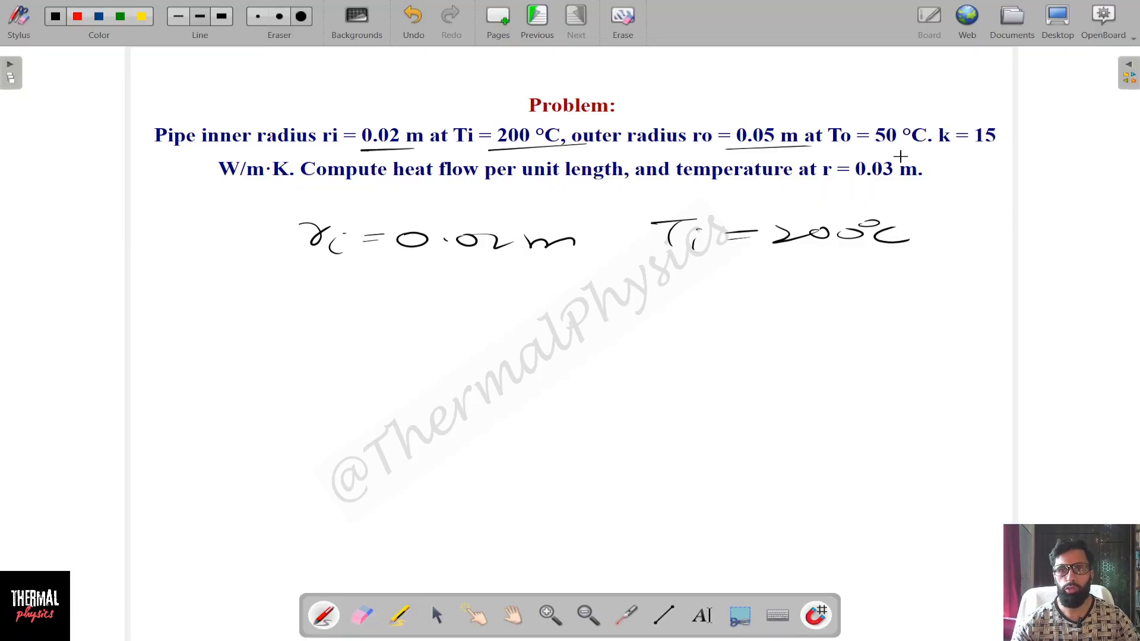
drag(882, 151, 1019, 150)
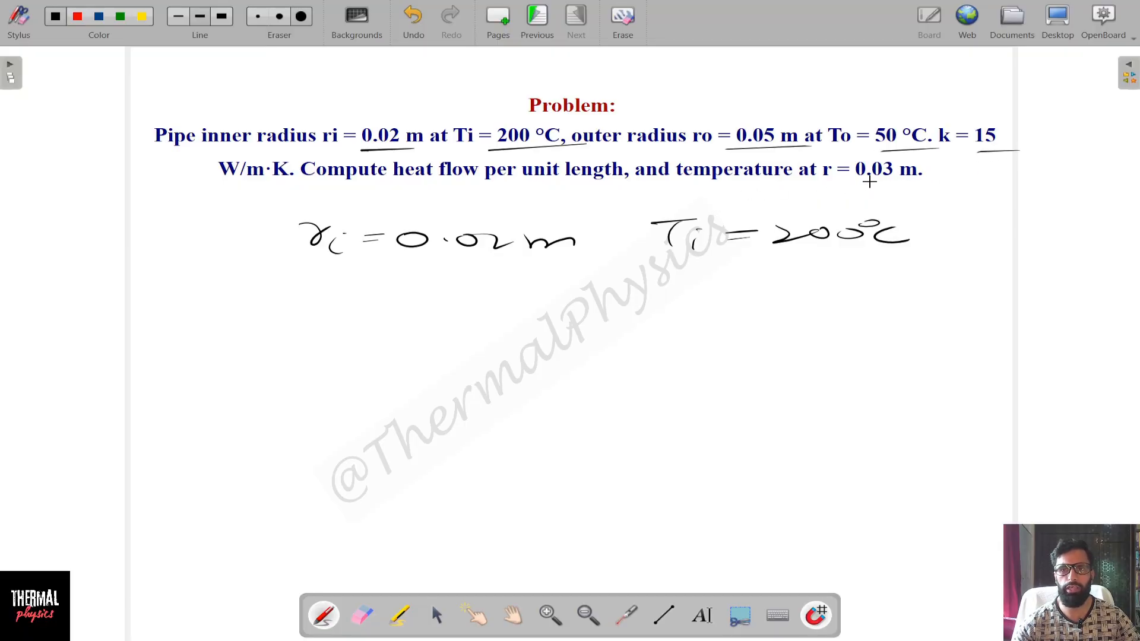
drag(226, 193, 286, 191)
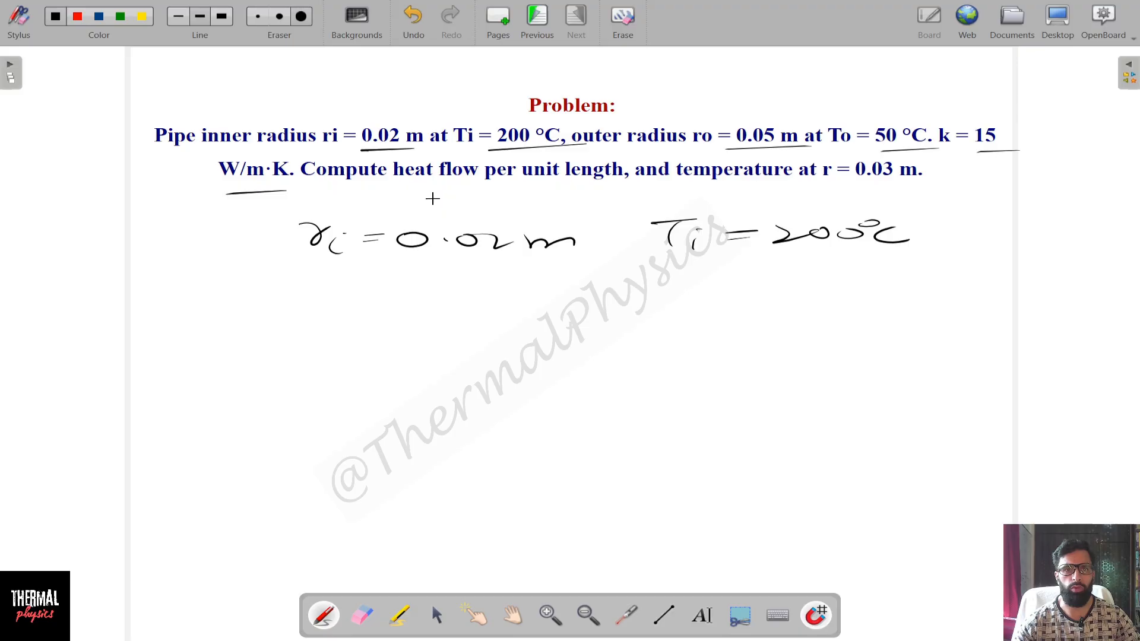
drag(391, 186, 634, 180)
drag(819, 186, 935, 183)
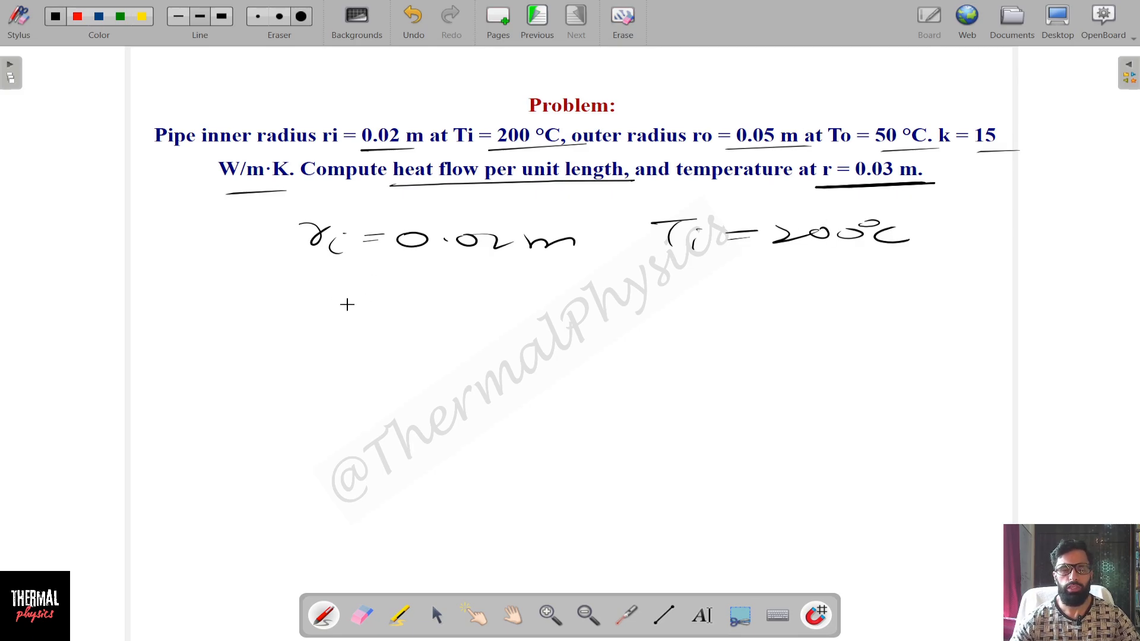
Write the heading "Analysis" below the given values, double-underline it and add a colon and arrow after it.
mouse_move(70, 305)
mouse_down()
mouse_move(77, 297)
mouse_move(122, 311)
mouse_move(147, 280)
mouse_move(176, 306)
mouse_move(221, 310)
mouse_up()
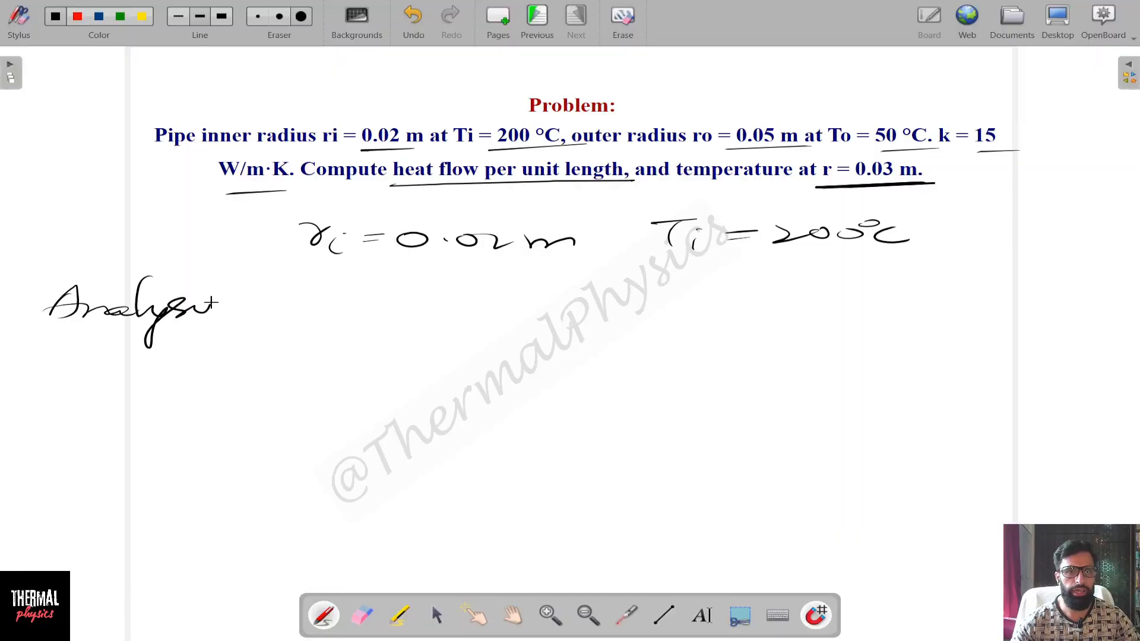
drag(27, 342, 172, 326)
drag(48, 352, 189, 333)
drag(236, 305, 264, 311)
click(235, 323)
drag(255, 306, 254, 319)
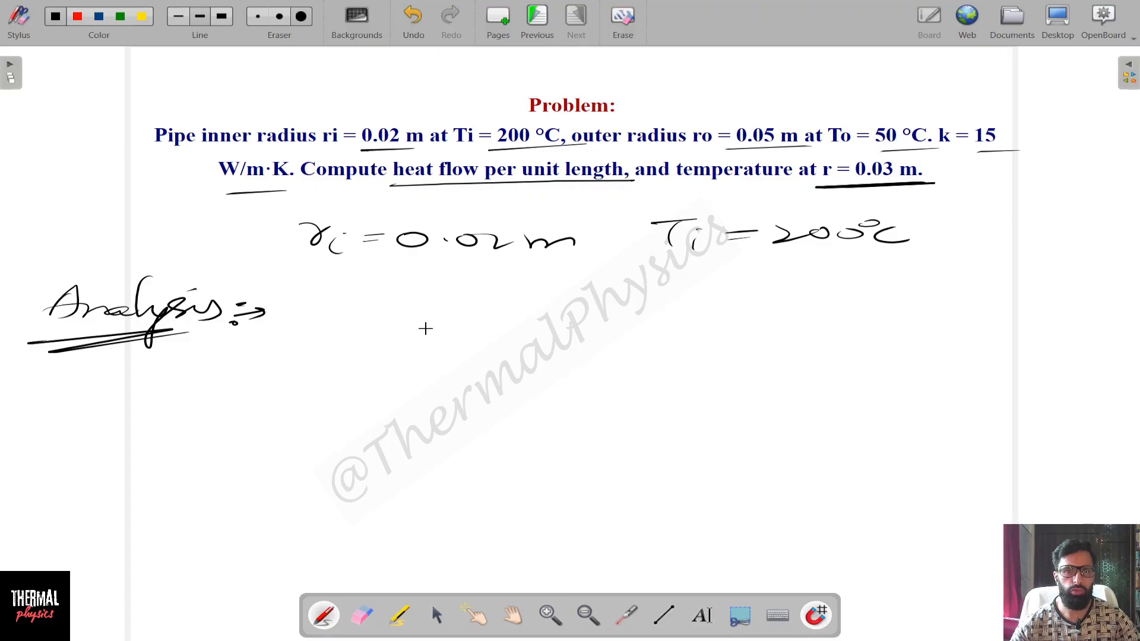
Write Q = 2πkL · (Ti − To) beside the Analysis heading, with a fraction bar under the temperature difference.
mouse_move(338, 310)
mouse_down()
mouse_move(362, 306)
mouse_move(369, 331)
mouse_move(438, 311)
mouse_move(431, 320)
mouse_move(511, 324)
mouse_up()
mouse_move(512, 317)
mouse_down()
mouse_move(552, 302)
mouse_move(545, 324)
mouse_up()
mouse_move(561, 295)
mouse_down()
mouse_move(561, 327)
mouse_move(587, 323)
mouse_up()
mouse_move(600, 296)
mouse_down()
mouse_move(634, 324)
mouse_move(667, 312)
mouse_up()
drag(704, 279, 691, 329)
mouse_move(715, 295)
mouse_down()
mouse_move(755, 292)
mouse_move(732, 320)
mouse_up()
mouse_move(755, 315)
mouse_down()
mouse_move(759, 327)
mouse_move(802, 305)
mouse_up()
mouse_move(797, 293)
mouse_down()
mouse_move(836, 291)
mouse_move(814, 321)
mouse_up()
drag(827, 312, 855, 328)
drag(705, 347, 910, 334)
drag(719, 374, 758, 389)
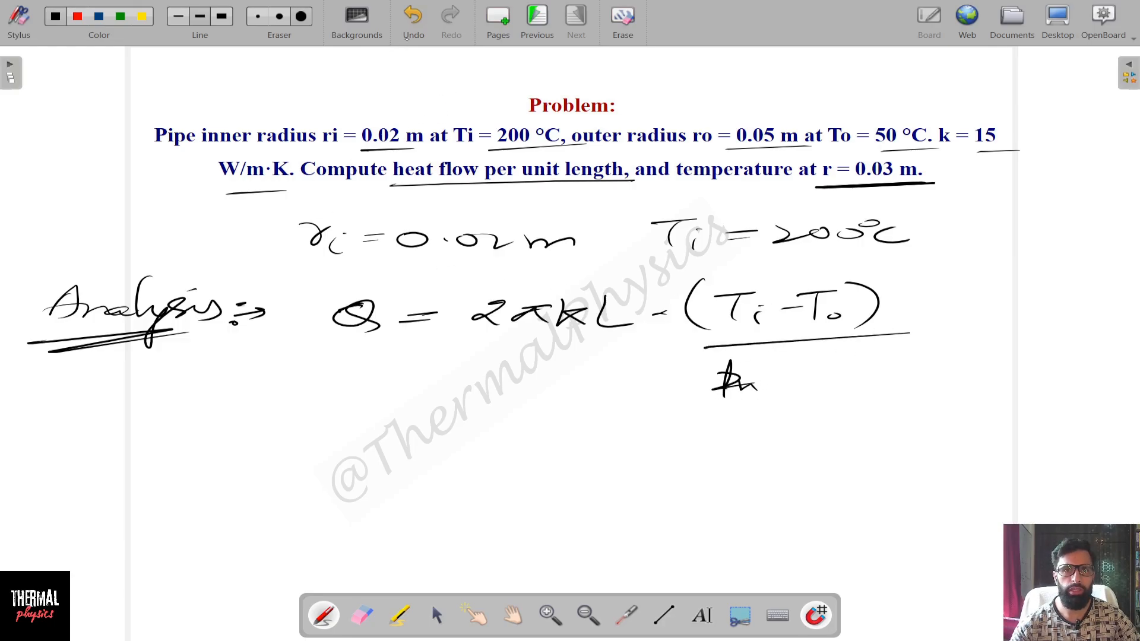
click(407, 36)
click(407, 34)
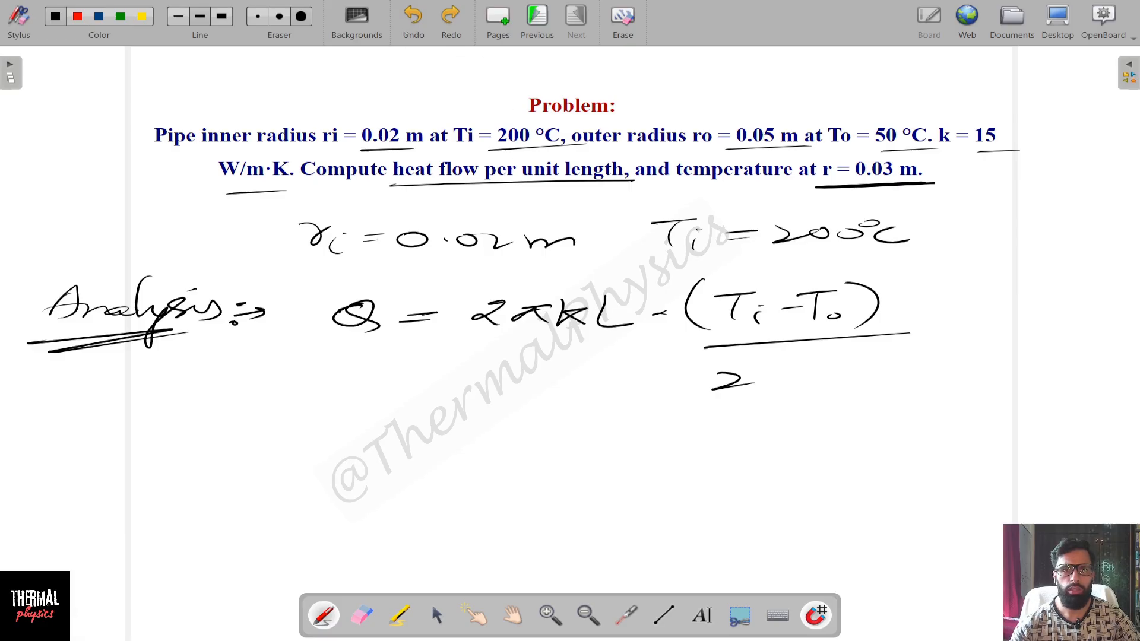
click(413, 23)
Write ln(ro/ri) as the denominator of the Q equation.
mouse_move(737, 363)
mouse_down()
mouse_move(725, 394)
mouse_move(758, 393)
mouse_up()
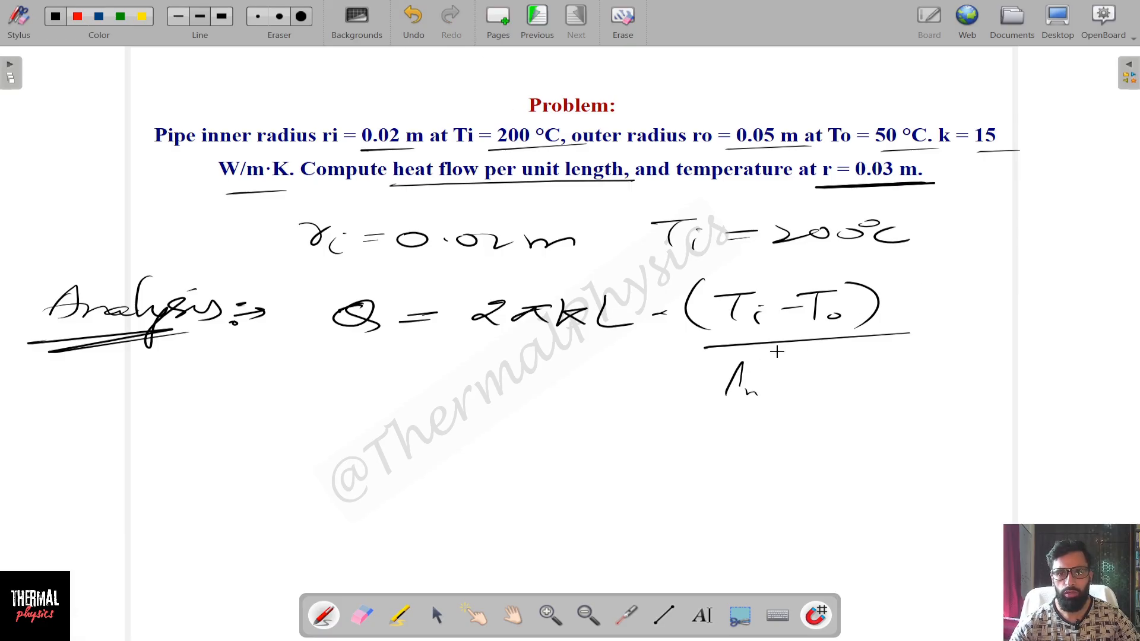
drag(783, 348, 775, 411)
mouse_move(787, 364)
mouse_down()
mouse_move(803, 374)
mouse_move(818, 360)
mouse_up()
mouse_move(831, 368)
mouse_down()
mouse_move(865, 384)
mouse_move(837, 404)
mouse_move(850, 414)
mouse_up()
mouse_move(882, 355)
mouse_down()
mouse_move(897, 380)
mouse_move(879, 412)
mouse_up()
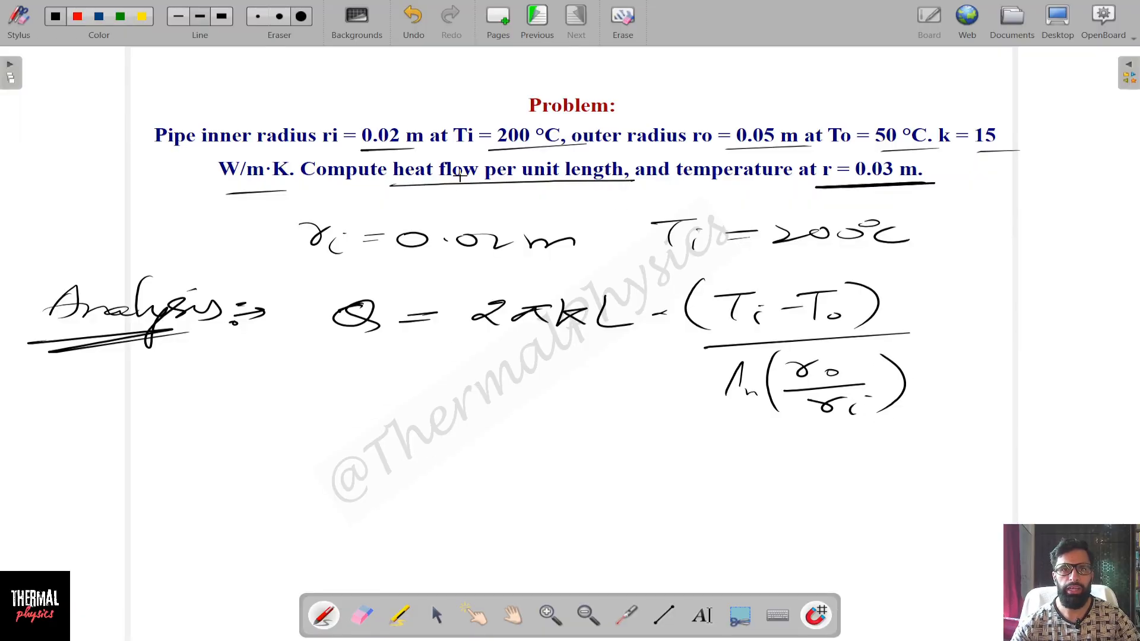
Underline "unit length" again in the problem statement and write L = 1 m below the Q equation.
mouse_move(529, 183)
mouse_down()
mouse_move(620, 185)
mouse_move(510, 187)
mouse_up()
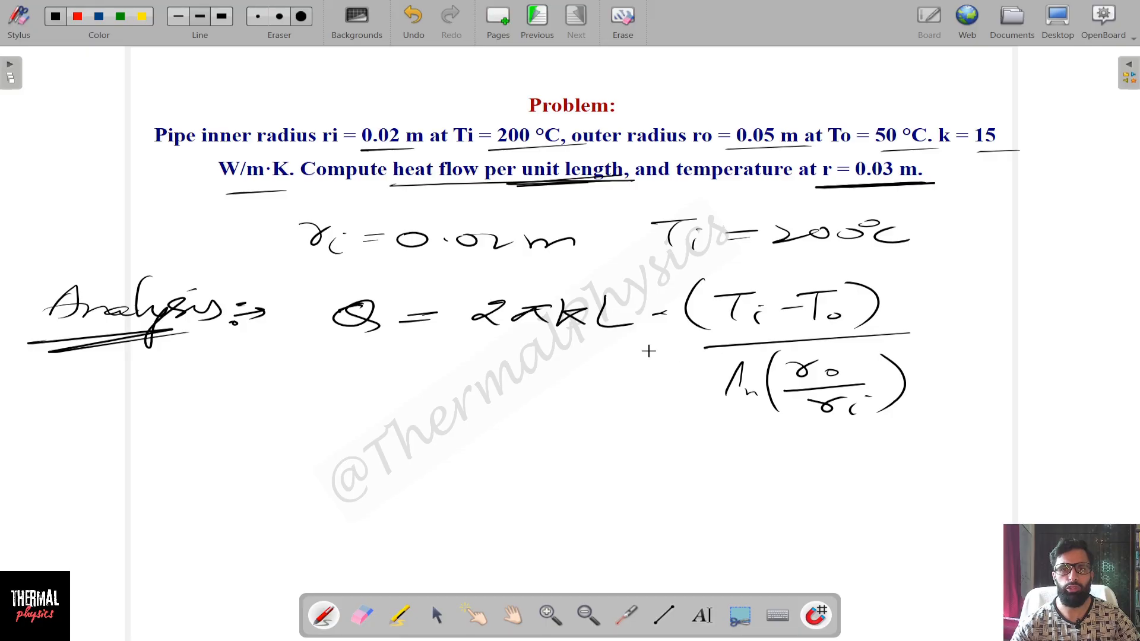
mouse_move(462, 380)
mouse_down()
mouse_move(481, 409)
mouse_move(623, 409)
mouse_up()
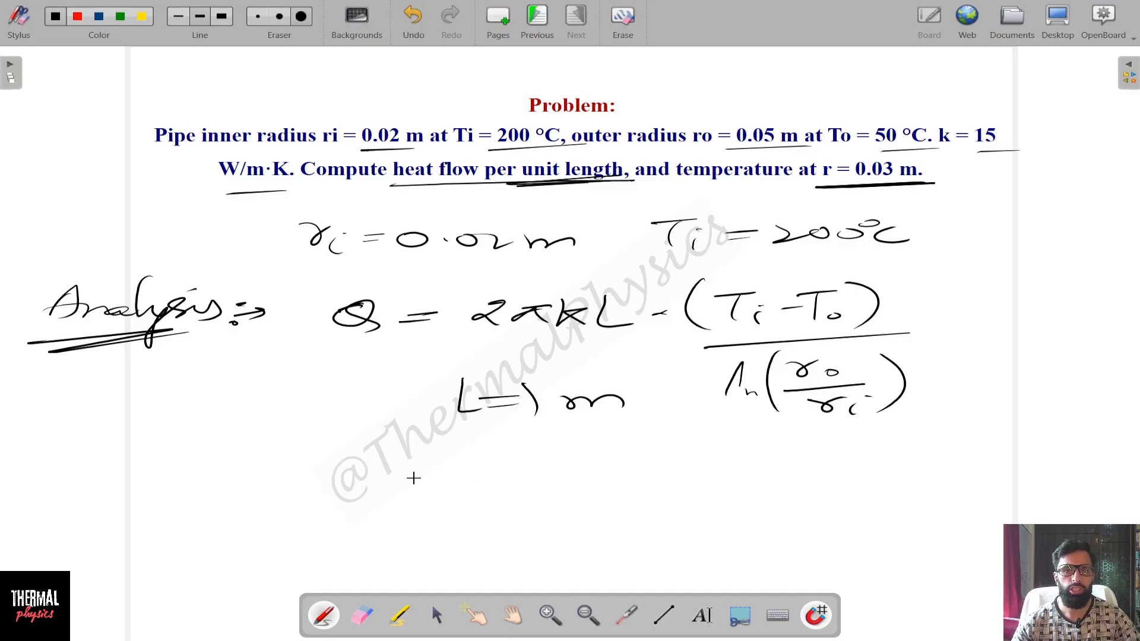
Write the term ln(ro/ri) on a new line below L = 1 m.
mouse_move(369, 453)
mouse_down()
mouse_move(365, 486)
mouse_move(392, 484)
mouse_up()
drag(433, 440, 438, 513)
drag(439, 458, 488, 461)
mouse_move(436, 477)
mouse_down()
mouse_move(505, 474)
mouse_move(475, 498)
mouse_up()
drag(490, 494, 493, 508)
drag(515, 444, 526, 507)
Equate the logarithm term to ln(0.05/0.02) and begin the equals sign after it.
drag(576, 472, 605, 476)
mouse_move(655, 439)
mouse_down()
mouse_move(663, 469)
mouse_move(692, 469)
mouse_up()
drag(728, 429, 720, 501)
click(781, 451)
drag(746, 446, 802, 446)
mouse_move(820, 441)
mouse_down()
mouse_move(817, 460)
mouse_move(852, 439)
mouse_up()
drag(719, 481, 865, 469)
drag(749, 494, 871, 493)
click(781, 497)
drag(883, 443, 893, 509)
drag(941, 461, 957, 459)
drag(938, 468, 960, 466)
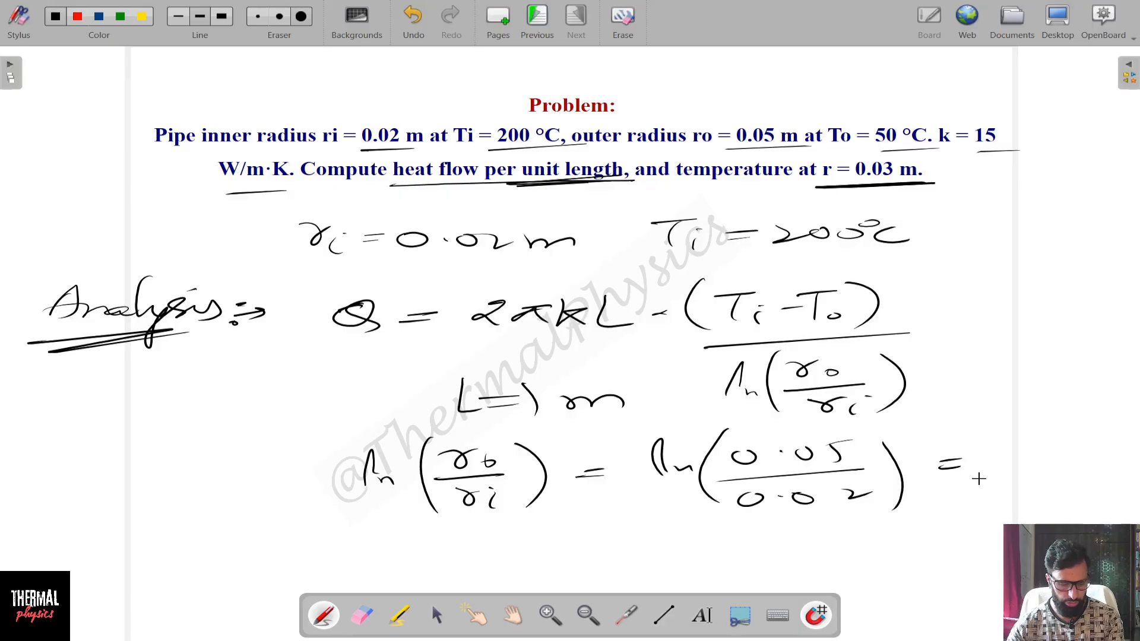
drag(988, 465, 985, 466)
click(1034, 474)
mouse_move(1078, 456)
mouse_down()
mouse_move(1101, 478)
mouse_move(1122, 475)
mouse_up()
drag(1131, 454, 1139, 460)
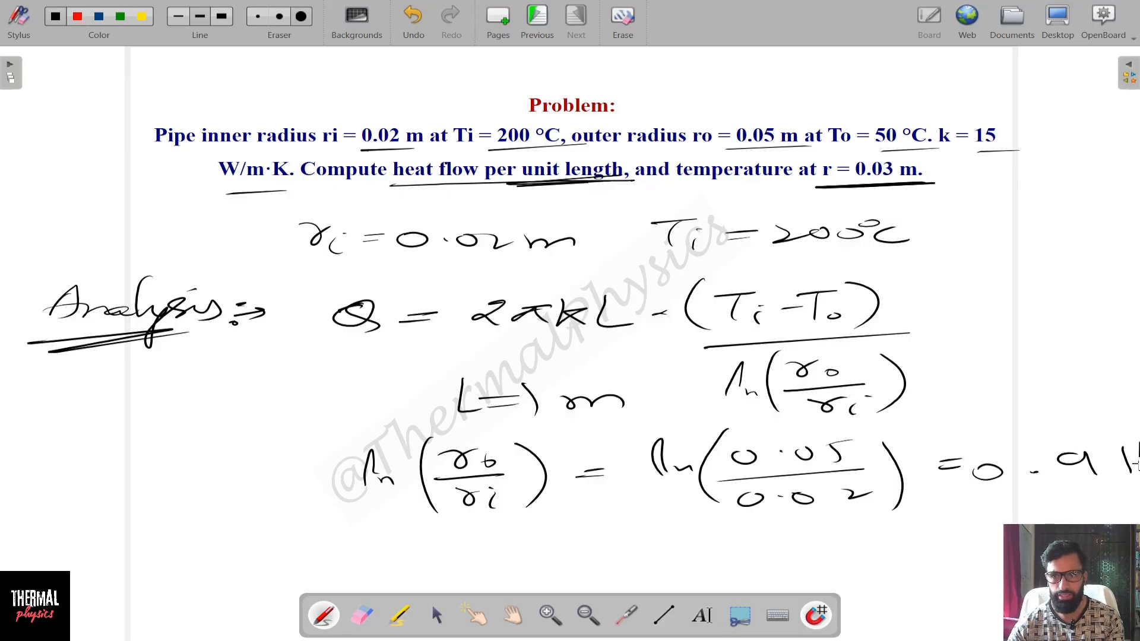
click(414, 19)
click(414, 19)
click(414, 19)
click(414, 19)
click(414, 19)
click(413, 19)
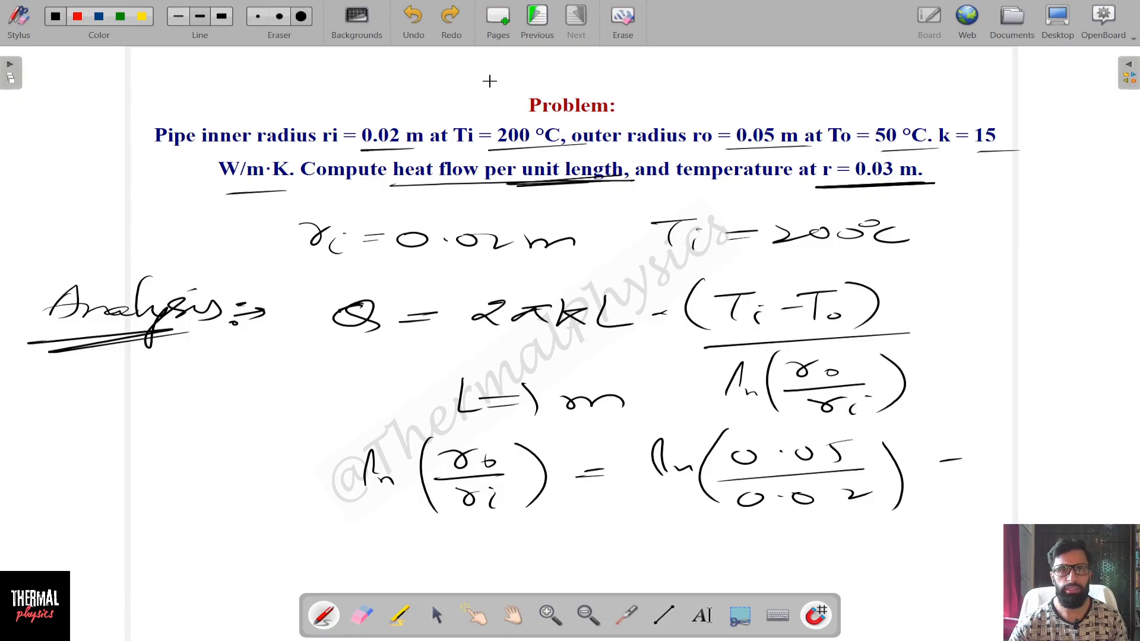
Undo the last pen stroke and write = 0.916 on a new line below ln(0.05/0.02).
click(414, 19)
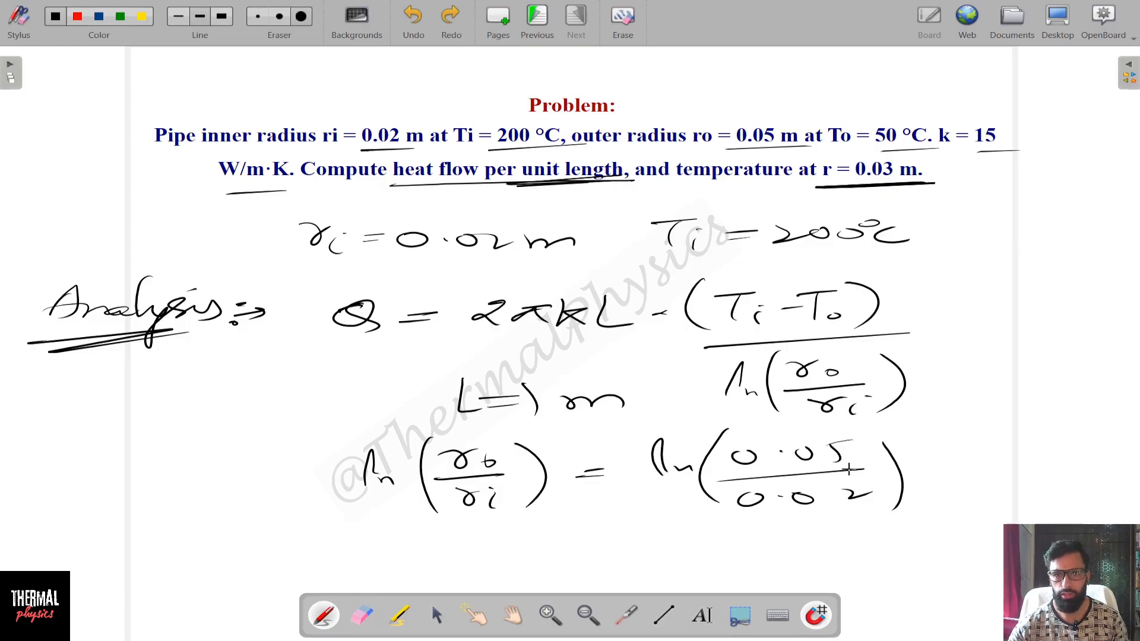
drag(555, 534, 581, 538)
mouse_move(624, 530)
mouse_down()
mouse_move(611, 537)
mouse_move(658, 537)
mouse_up()
mouse_move(687, 526)
mouse_down()
mouse_move(686, 546)
mouse_move(732, 535)
mouse_up()
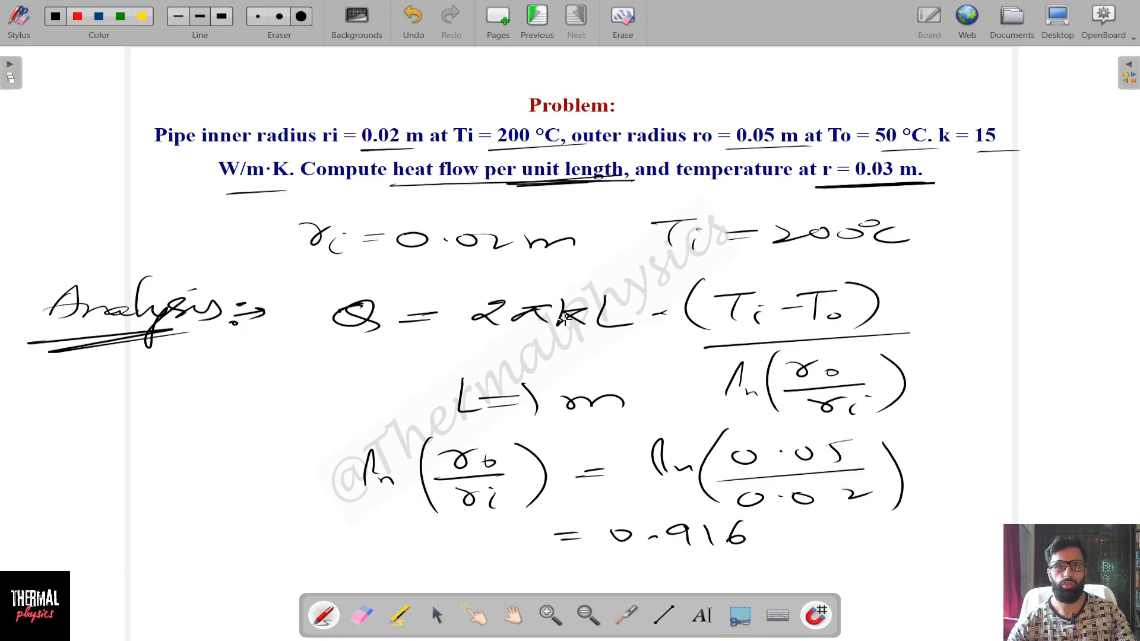
Revisit the formula page, add a blank page after the problem page, and begin the substituted equation with Q̇ = 2π(15).
click(537, 20)
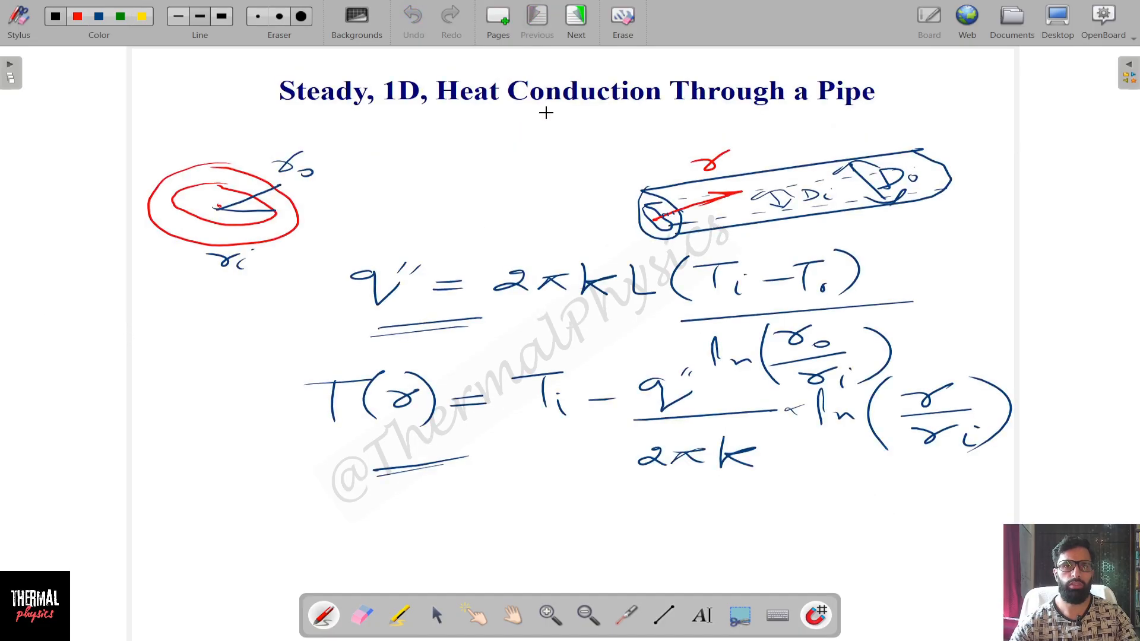
click(575, 21)
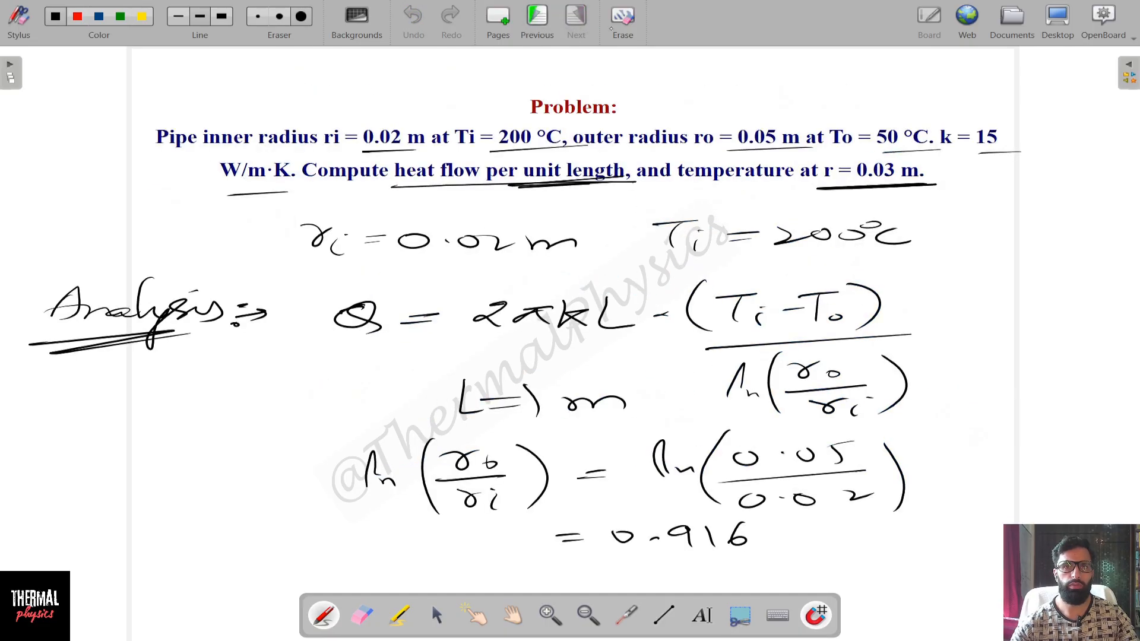
click(503, 33)
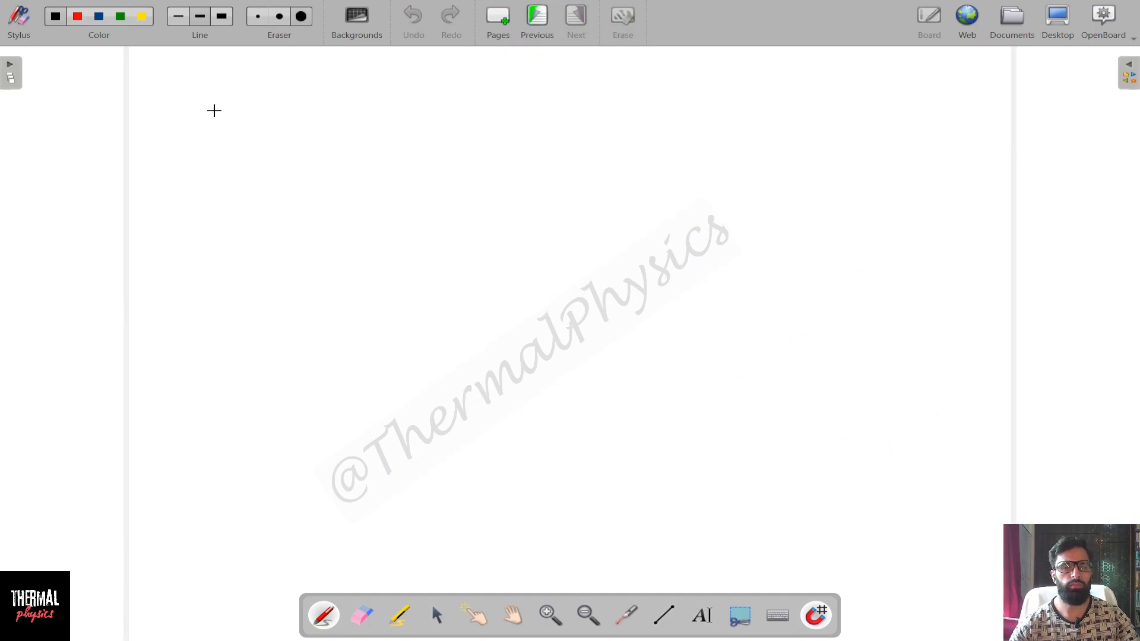
mouse_move(208, 106)
mouse_down()
mouse_move(204, 141)
mouse_move(201, 86)
mouse_up()
mouse_move(232, 121)
mouse_down()
mouse_move(257, 111)
mouse_move(276, 126)
mouse_move(309, 123)
mouse_up()
mouse_move(326, 124)
mouse_down()
mouse_move(373, 107)
mouse_move(362, 123)
mouse_move(381, 136)
mouse_move(426, 127)
mouse_up()
drag(448, 97, 456, 141)
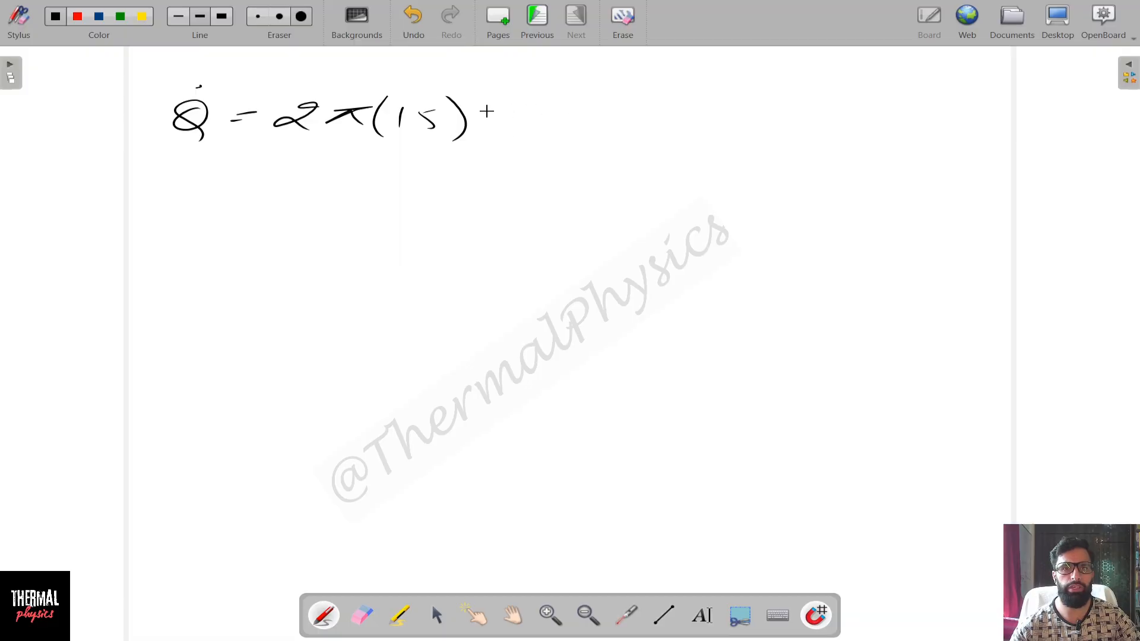
Continue the Q̇ equation with the length factor (1) and the temperature difference (200 − 50).
mouse_move(498, 97)
mouse_down()
mouse_move(492, 137)
mouse_move(517, 125)
mouse_up()
drag(532, 97, 539, 140)
drag(599, 89, 591, 151)
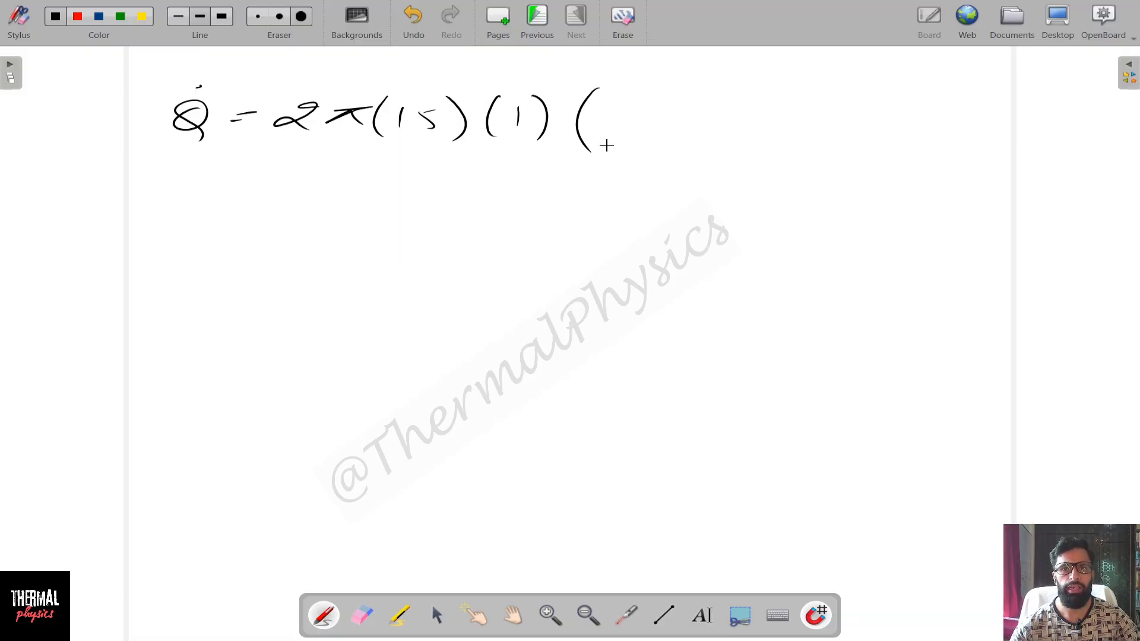
mouse_move(597, 108)
mouse_down()
mouse_move(596, 126)
mouse_move(624, 122)
mouse_up()
drag(642, 111, 712, 117)
mouse_move(723, 108)
mouse_down()
mouse_move(740, 124)
mouse_move(726, 129)
mouse_up()
mouse_move(773, 107)
mouse_down()
mouse_move(766, 125)
mouse_move(774, 108)
mouse_move(795, 148)
mouse_up()
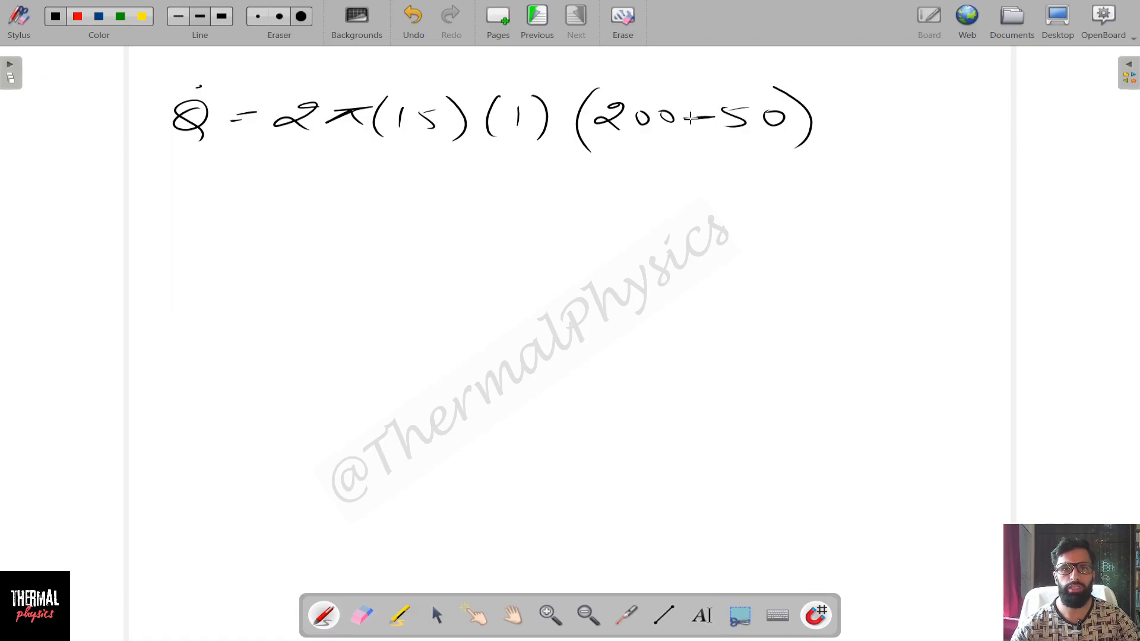
drag(683, 118, 715, 118)
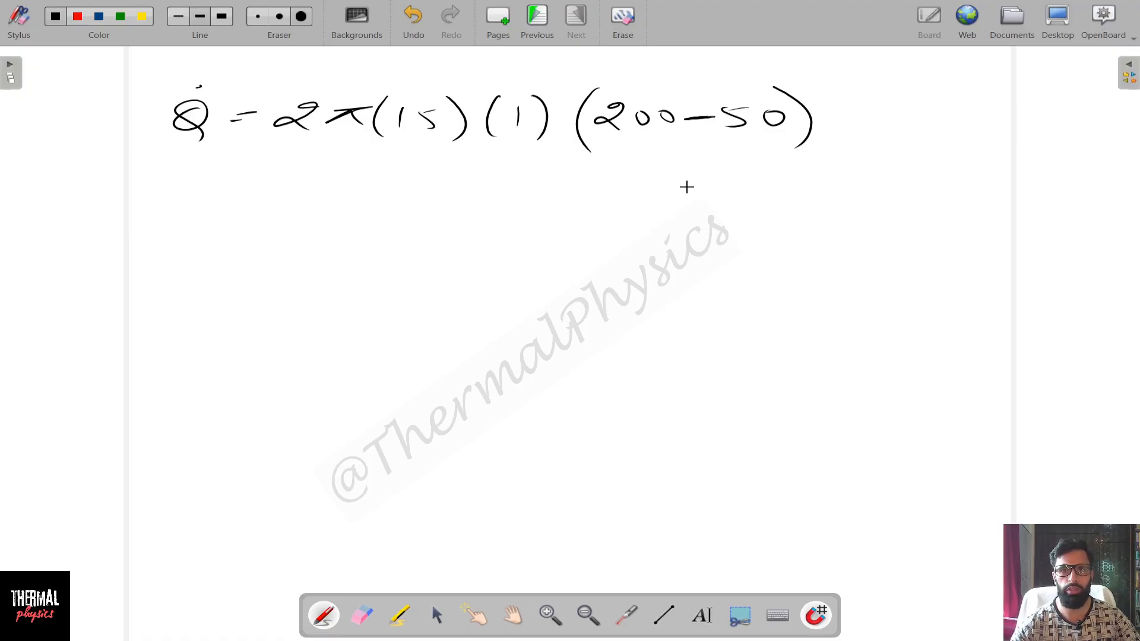
Draw a fraction bar under (200 − 50) and write 0.916 as the denominator.
drag(596, 161, 875, 150)
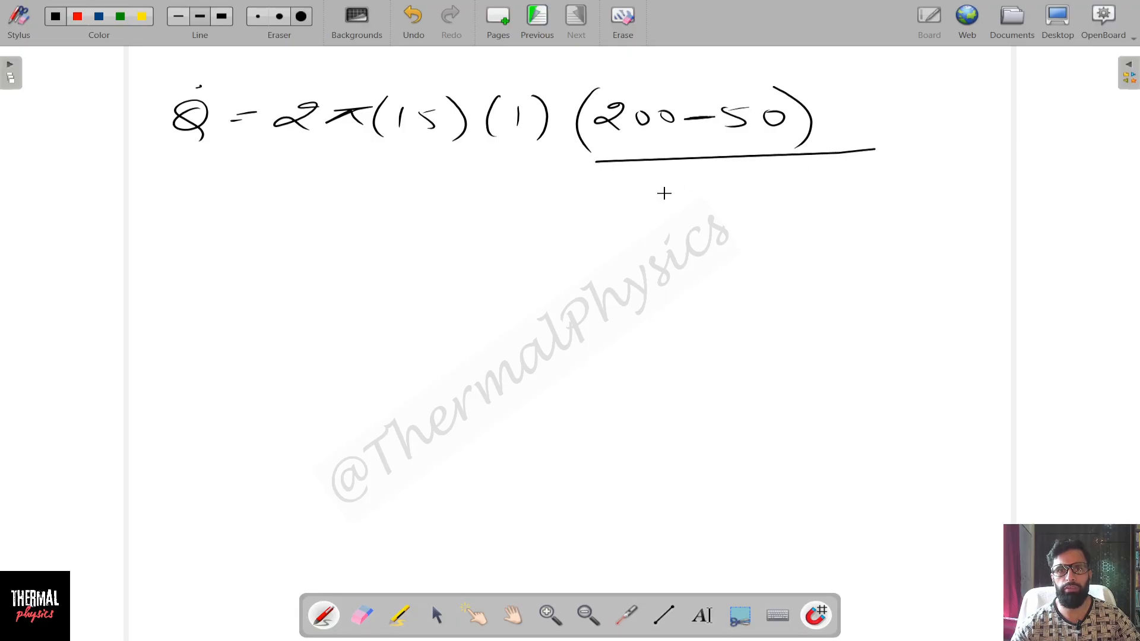
drag(653, 190, 712, 211)
click(682, 200)
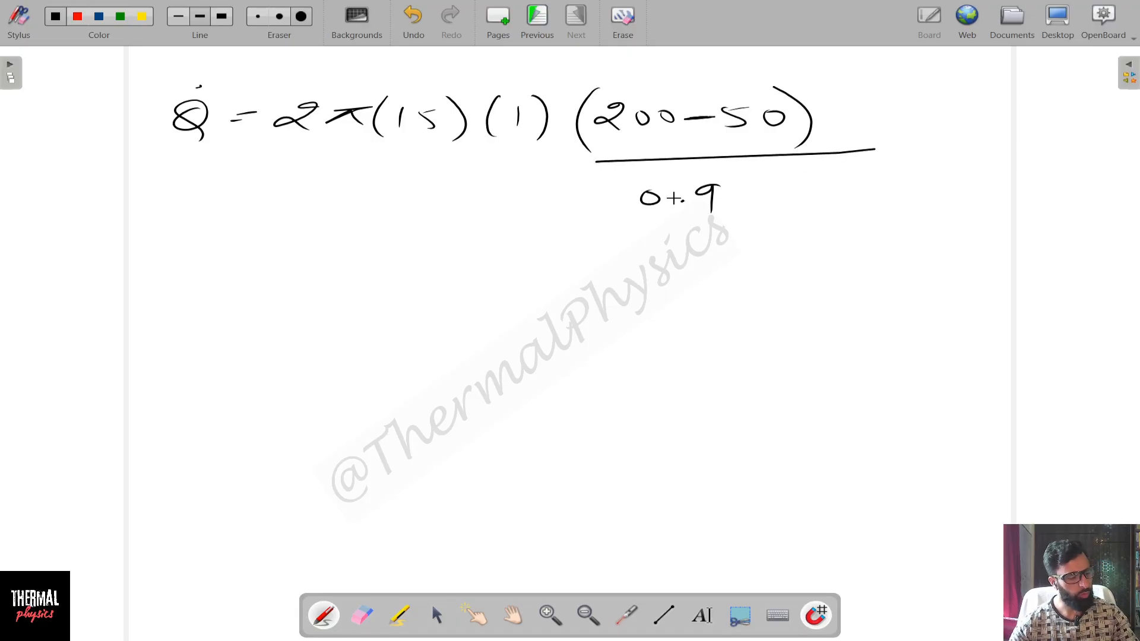
drag(733, 185, 730, 214)
drag(785, 183, 749, 206)
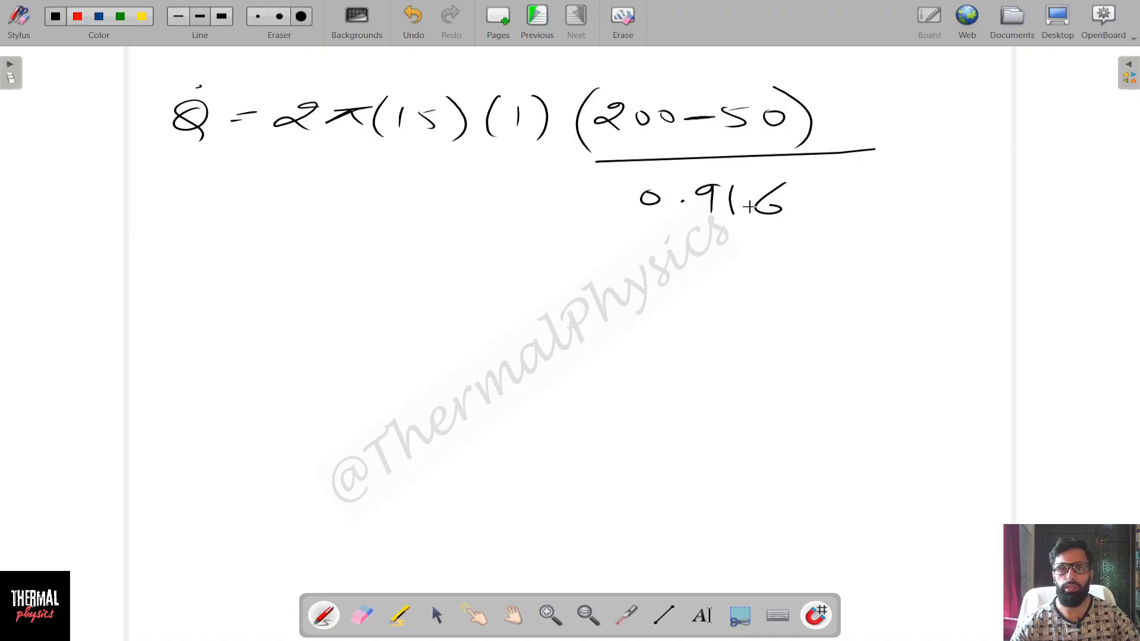
Write the result = 15425.8 W/m below the Q̇ equation and box it in red.
mouse_move(221, 255)
mouse_down()
mouse_move(247, 253)
mouse_move(238, 265)
mouse_up()
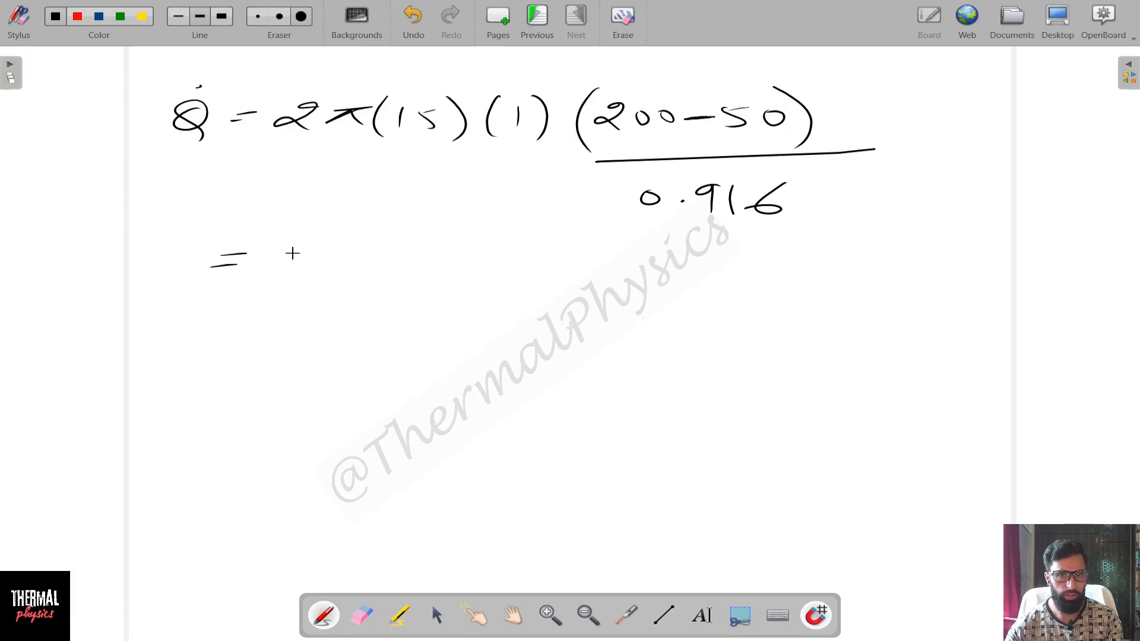
drag(324, 240, 330, 270)
drag(360, 248, 365, 269)
mouse_move(420, 234)
mouse_down()
mouse_move(457, 241)
mouse_move(457, 261)
mouse_up()
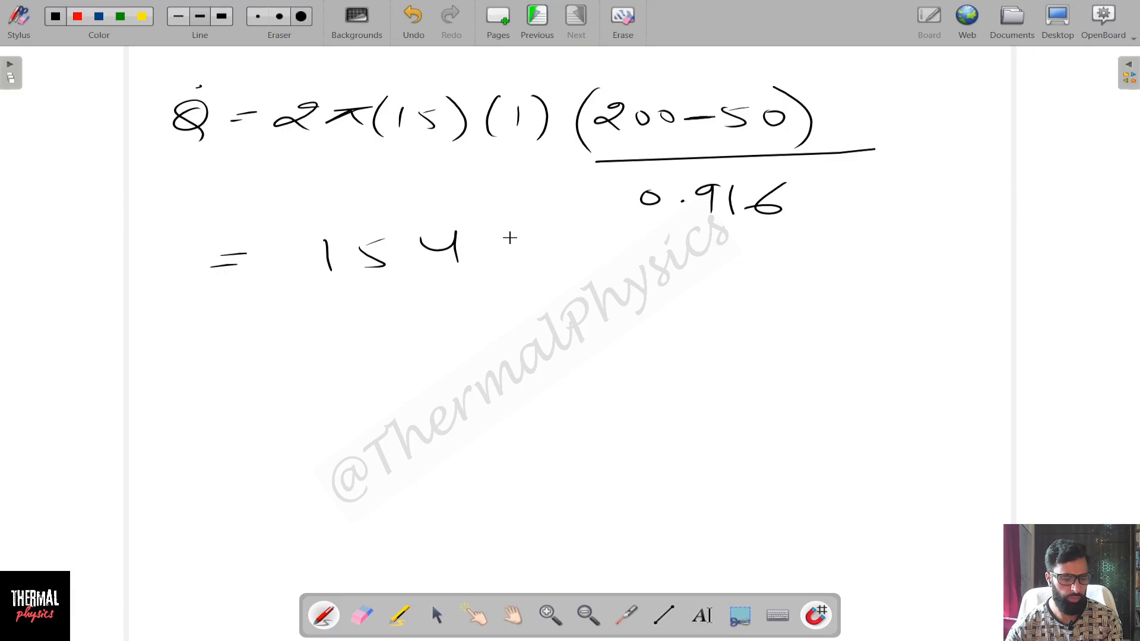
mouse_move(511, 236)
mouse_down()
mouse_move(548, 241)
mouse_move(547, 251)
mouse_up()
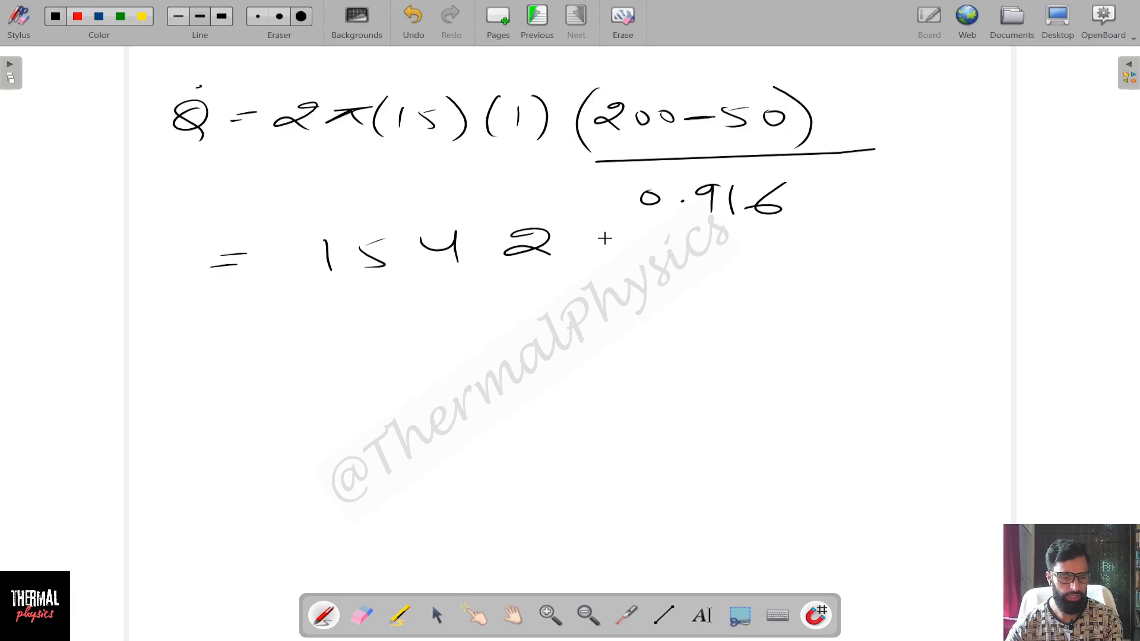
drag(607, 230, 594, 249)
mouse_move(634, 226)
mouse_down()
mouse_move(606, 232)
mouse_move(655, 252)
mouse_up()
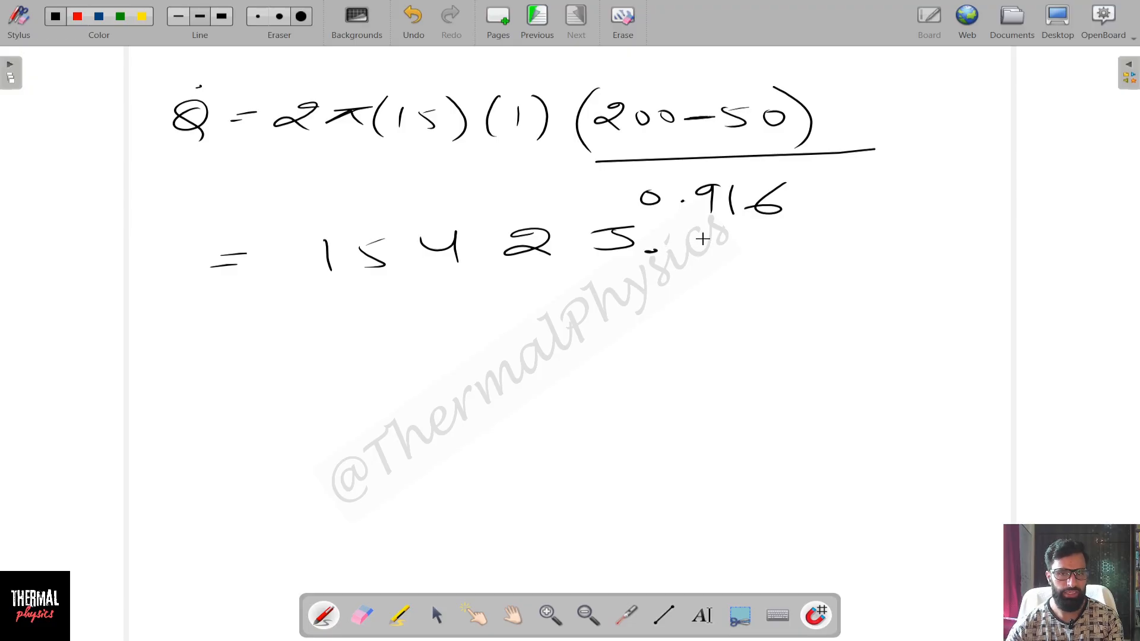
mouse_move(727, 230)
mouse_down()
mouse_move(769, 260)
mouse_move(819, 258)
mouse_move(834, 226)
mouse_move(820, 280)
mouse_up()
mouse_move(883, 256)
mouse_down()
mouse_move(894, 268)
mouse_move(974, 261)
mouse_up()
click(1004, 263)
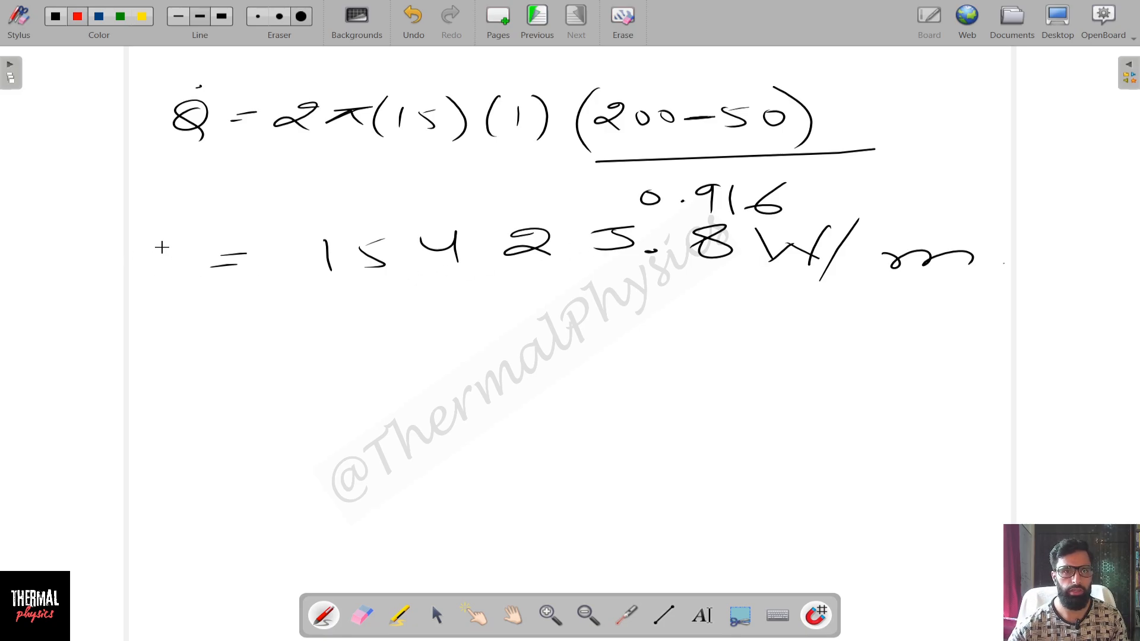
mouse_move(321, 300)
mouse_down()
mouse_move(1000, 283)
mouse_move(901, 215)
mouse_move(123, 221)
mouse_move(304, 291)
mouse_move(389, 290)
mouse_up()
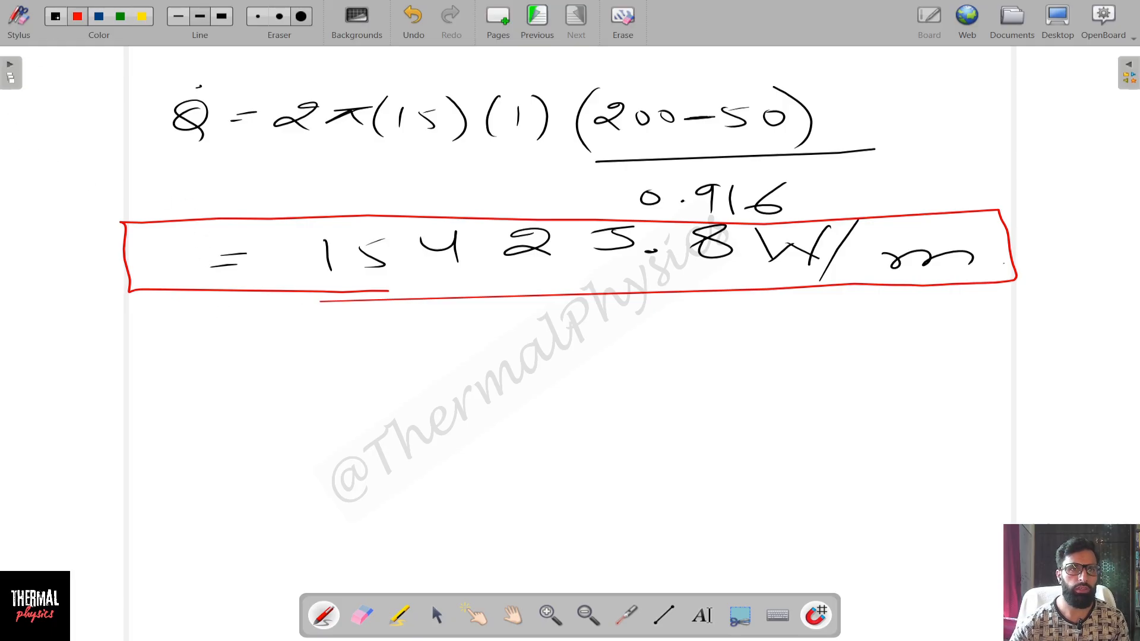
Switch the pen back to black and write T(0.03) = below the boxed heat flow.
click(57, 17)
drag(74, 340, 138, 336)
drag(106, 340, 95, 374)
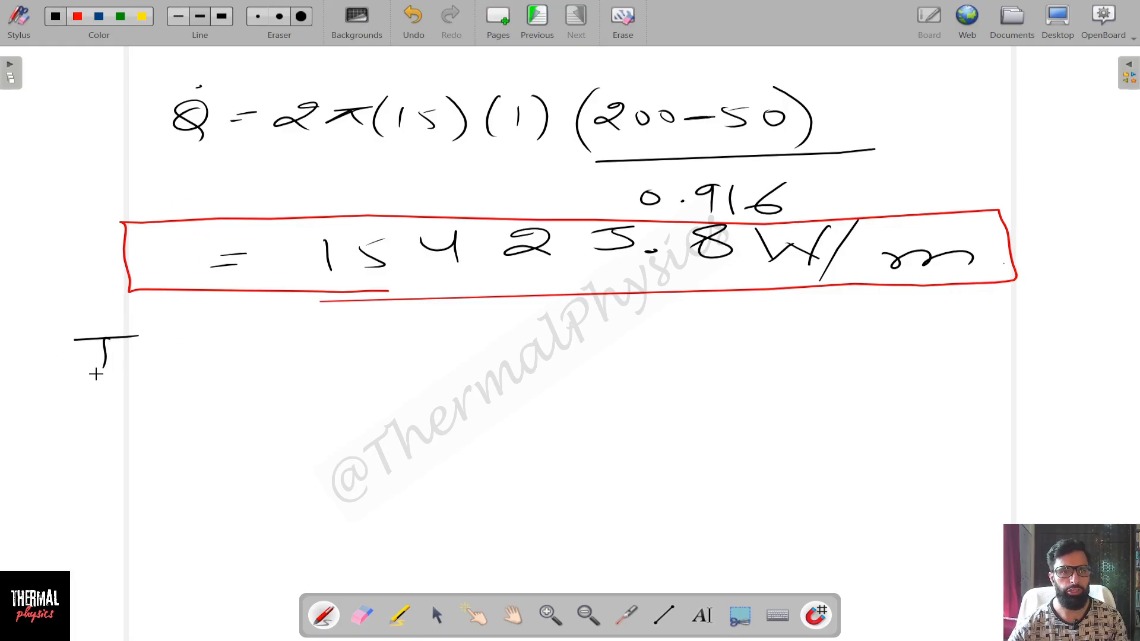
mouse_move(143, 317)
mouse_down()
mouse_move(143, 378)
mouse_move(155, 350)
mouse_move(238, 381)
mouse_move(315, 356)
mouse_up()
click(172, 355)
drag(284, 365, 315, 363)
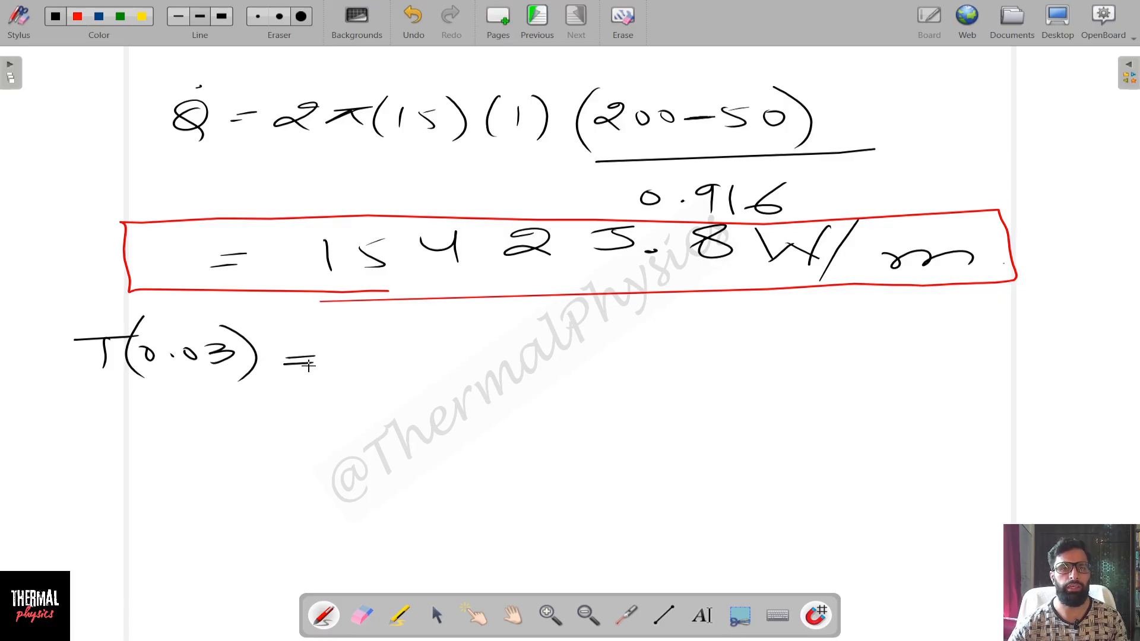
Write Ti − Q̇/(2πk) after the equals sign of the temperature equation.
drag(362, 334, 415, 332)
mouse_move(387, 338)
mouse_down()
mouse_move(393, 362)
mouse_move(411, 367)
mouse_move(515, 336)
mouse_move(554, 361)
mouse_move(602, 359)
mouse_up()
click(539, 316)
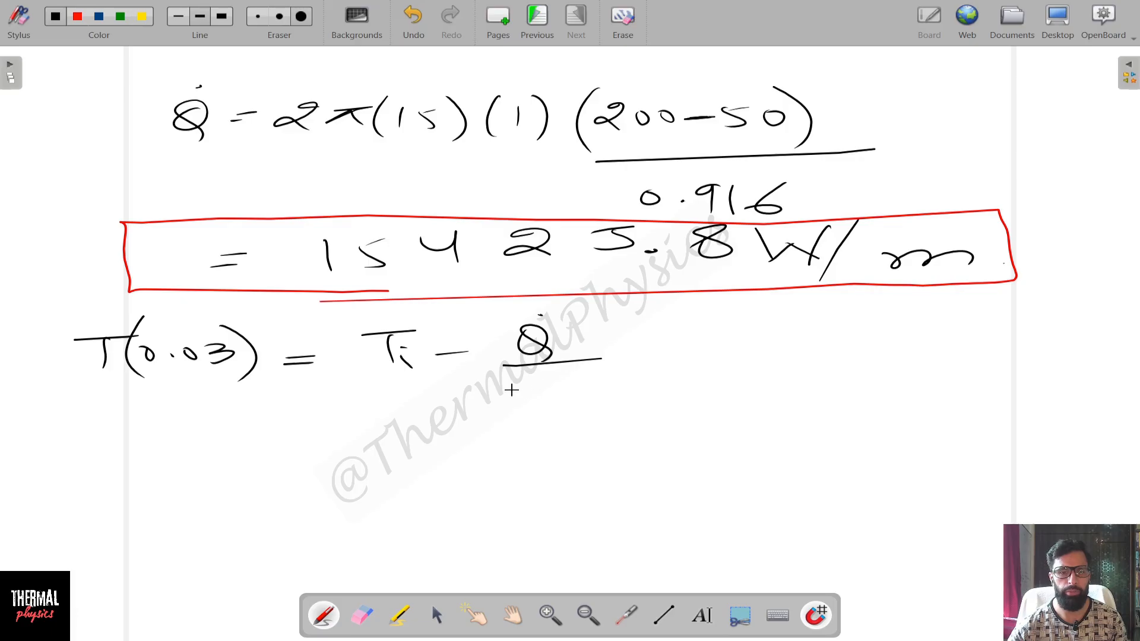
mouse_move(506, 391)
mouse_down()
mouse_move(527, 406)
mouse_move(563, 392)
mouse_up()
mouse_move(544, 394)
mouse_down()
mouse_move(535, 407)
mouse_move(550, 406)
mouse_up()
mouse_move(576, 379)
mouse_down()
mouse_move(573, 409)
mouse_move(601, 407)
mouse_up()
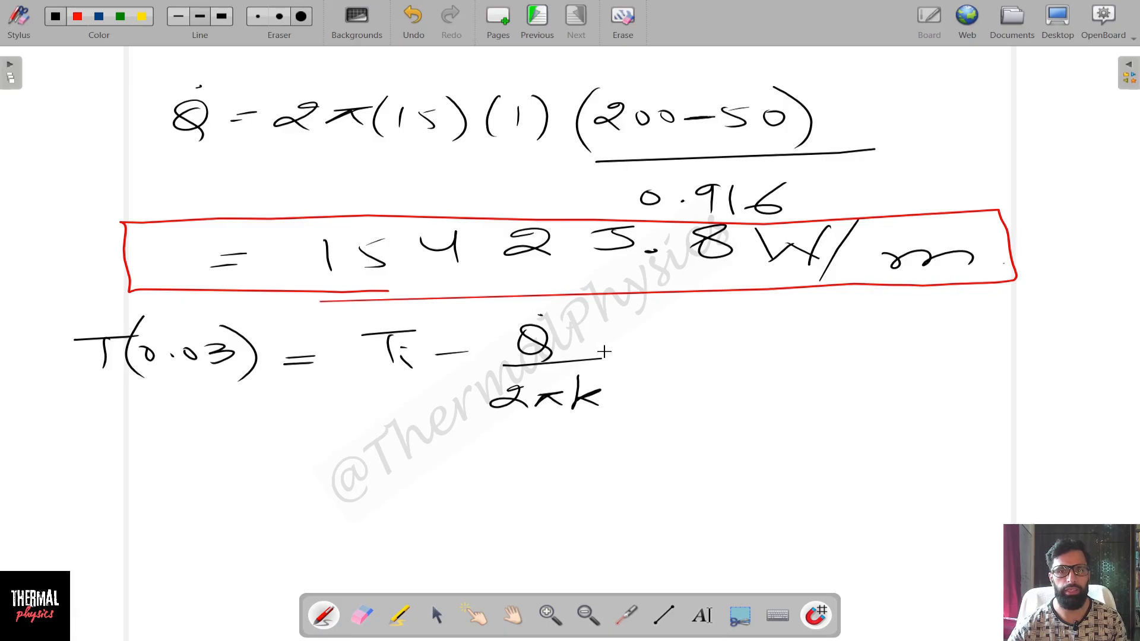
Complete the temperature equation with the multiplied term ln(r/ri).
click(611, 352)
mouse_move(649, 343)
mouse_down()
mouse_move(634, 316)
mouse_move(636, 361)
mouse_up()
drag(655, 353, 672, 356)
drag(715, 308, 729, 390)
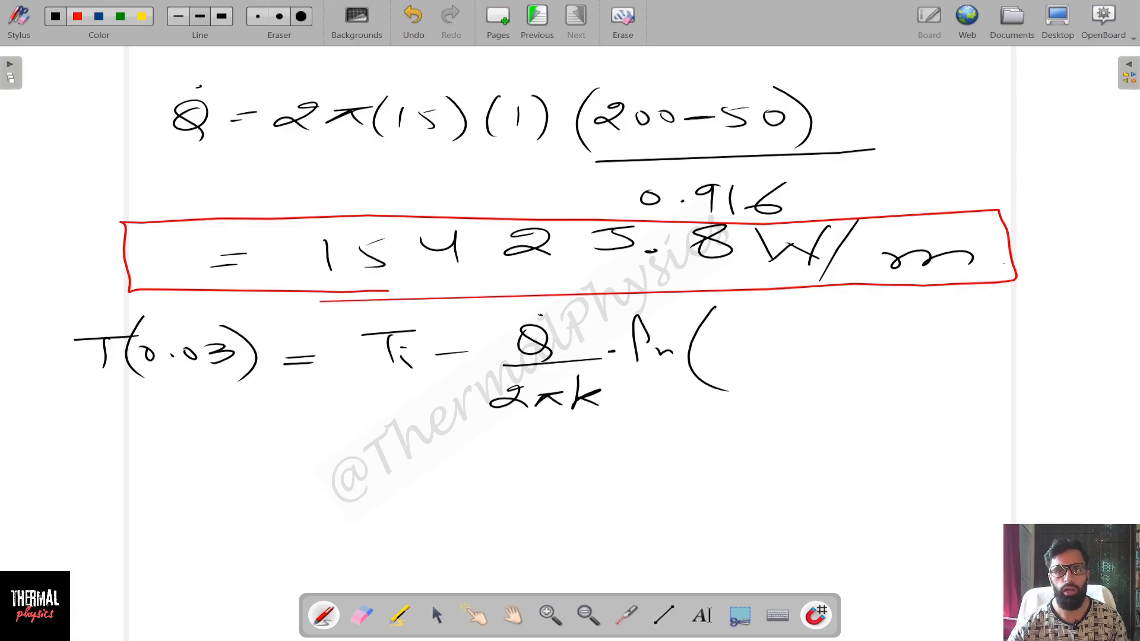
drag(729, 327, 781, 322)
drag(719, 353, 808, 344)
mouse_move(750, 365)
mouse_down()
mouse_move(785, 364)
mouse_move(799, 382)
mouse_up()
click(807, 363)
drag(824, 315, 822, 390)
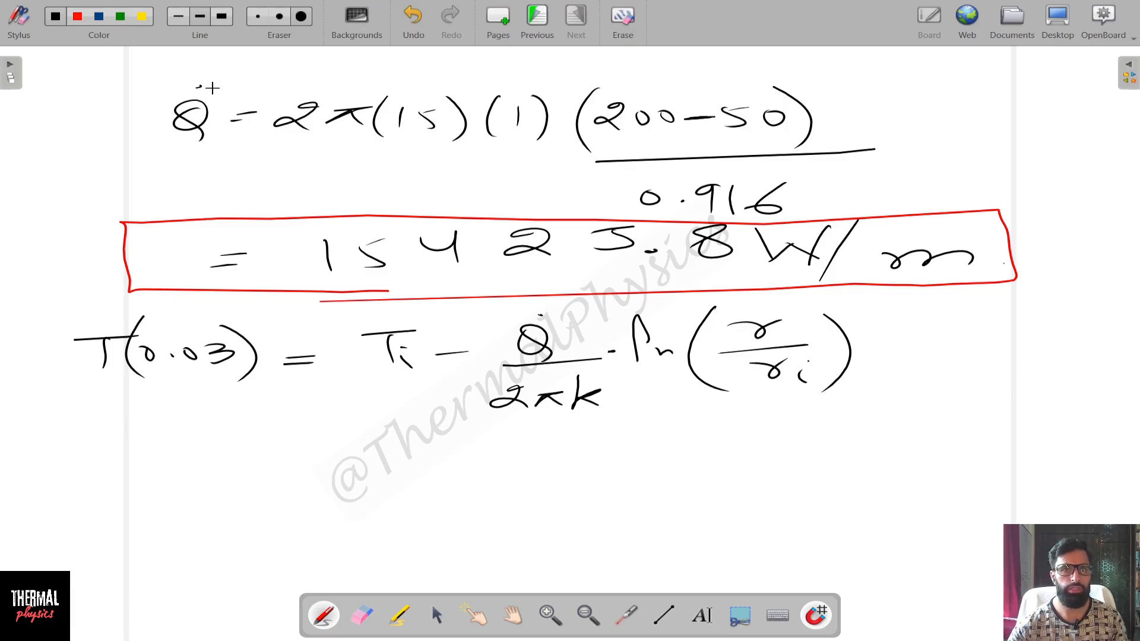
Erase 0.03 inside the parentheses of the temperature equation and write r in its place.
click(361, 615)
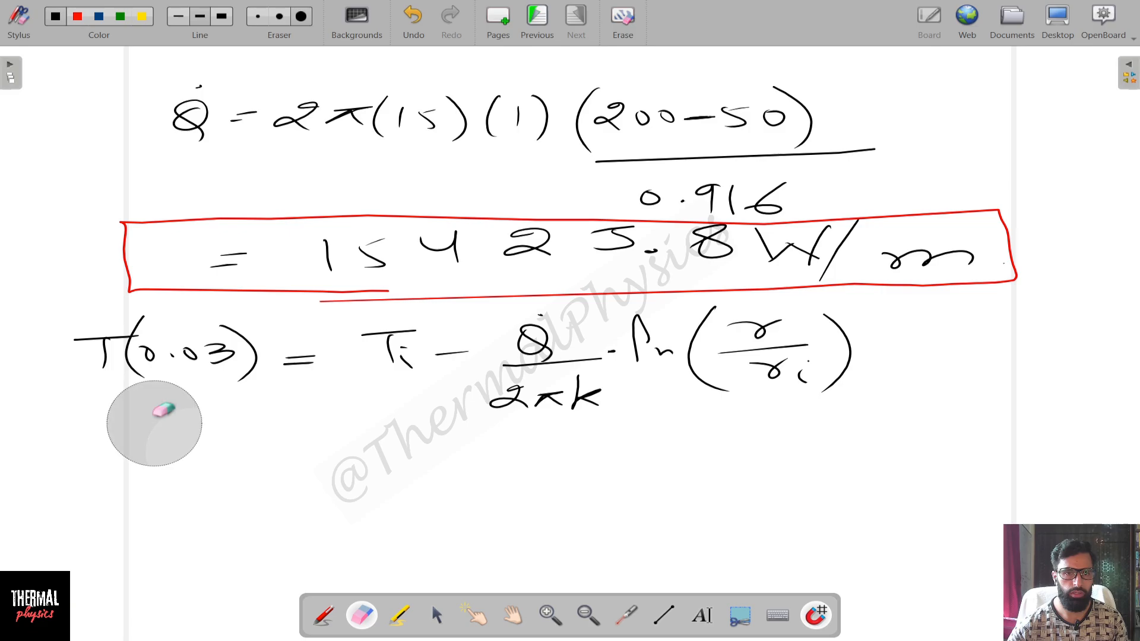
mouse_move(198, 374)
mouse_down()
mouse_move(204, 364)
mouse_move(185, 363)
mouse_move(202, 340)
mouse_up()
click(323, 615)
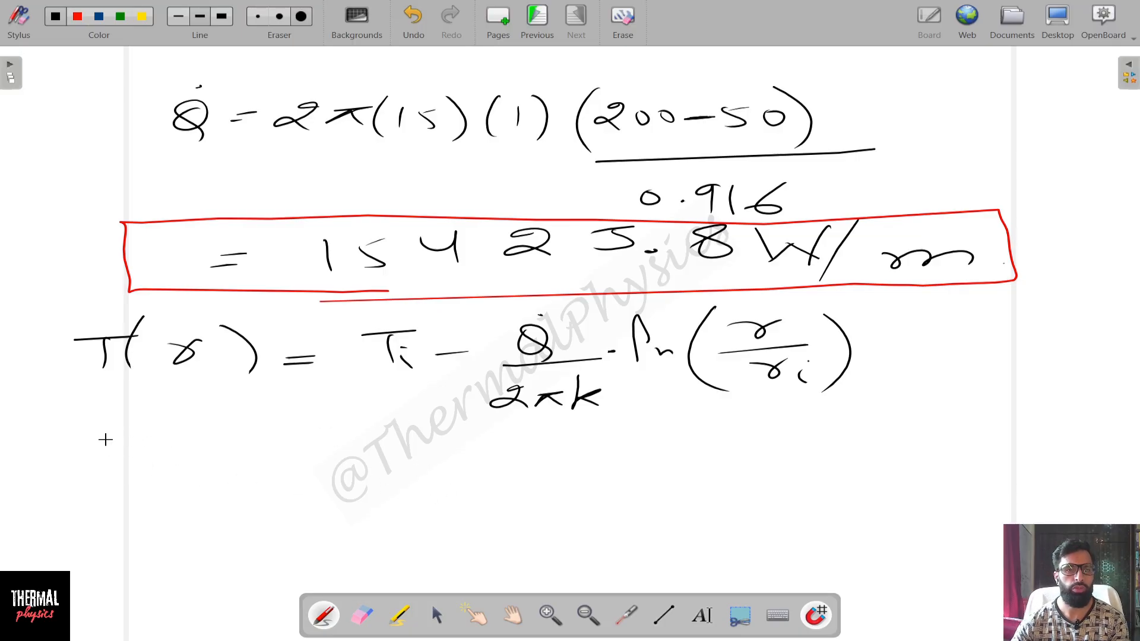
Begin the substituted temperature equation on the line below with T(0.03) = 200 −.
drag(104, 438, 152, 436)
drag(126, 439, 127, 469)
mouse_move(153, 425)
mouse_down()
mouse_move(147, 474)
mouse_move(174, 448)
mouse_up()
drag(190, 455, 214, 450)
drag(231, 461, 234, 462)
drag(248, 432, 255, 484)
drag(318, 454, 344, 454)
drag(317, 463, 553, 462)
Write the fraction 15425.8 over 2π × 15 after the minus sign.
drag(585, 439, 569, 461)
mouse_move(622, 435)
mouse_down()
mouse_move(641, 454)
mouse_move(631, 464)
mouse_up()
drag(654, 445, 682, 458)
drag(695, 435, 683, 458)
mouse_move(695, 437)
mouse_down()
mouse_move(766, 433)
mouse_move(728, 446)
mouse_up()
click(722, 450)
drag(547, 489, 868, 476)
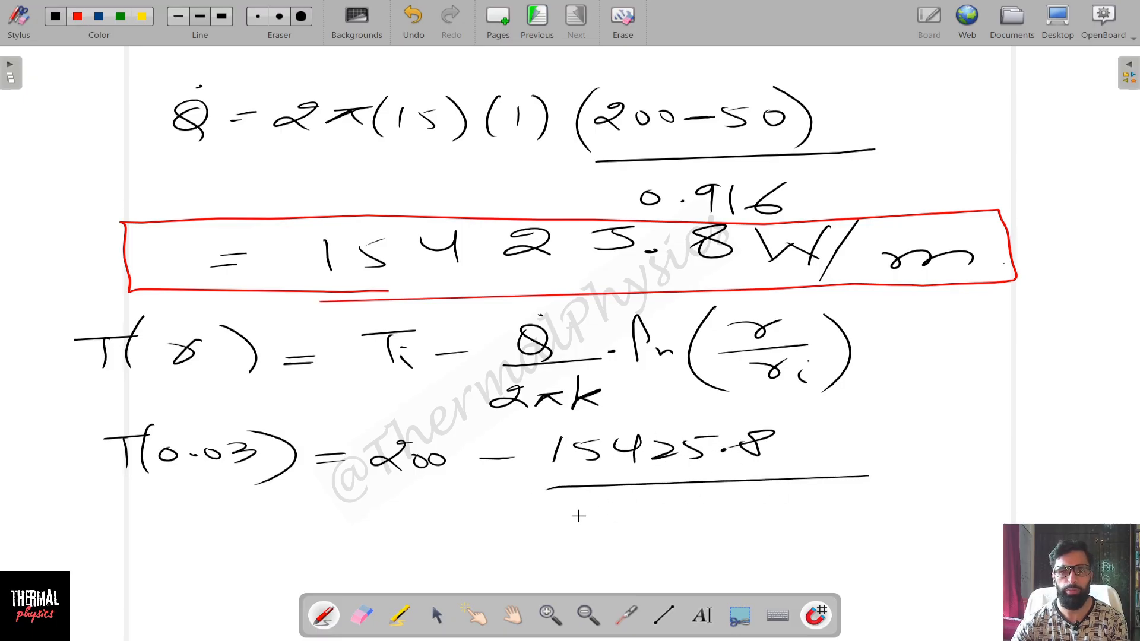
mouse_move(529, 515)
mouse_down()
mouse_move(573, 530)
mouse_move(623, 518)
mouse_move(696, 531)
mouse_up()
drag(716, 512, 715, 532)
drag(716, 512, 735, 512)
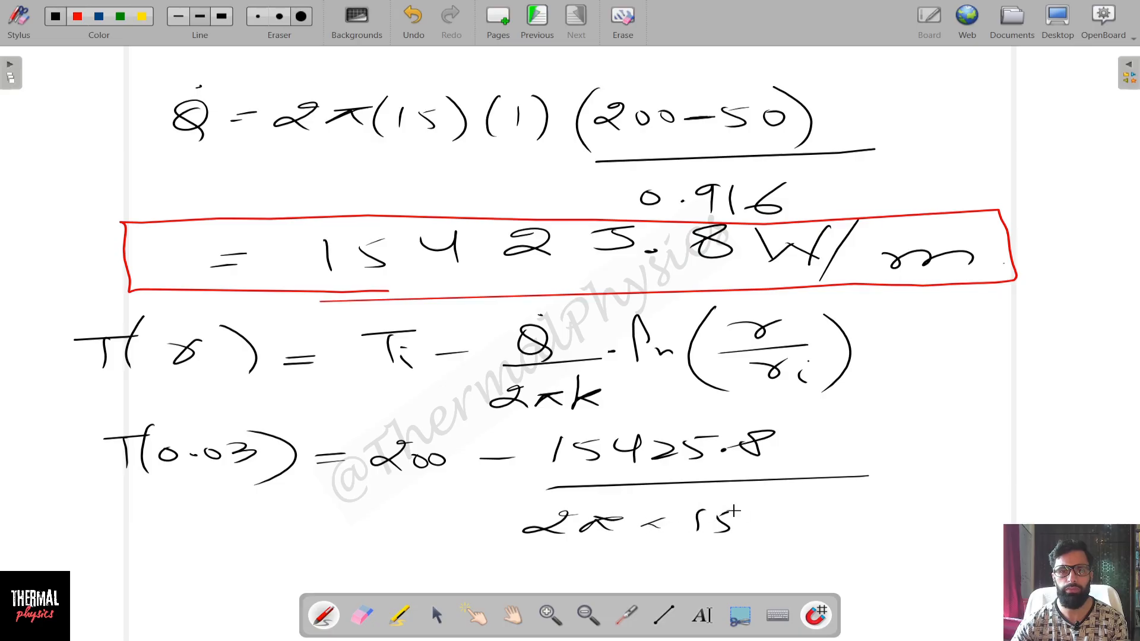
Finish the T(0.03) equation with the factor ln(0.03/0.02).
drag(856, 475, 891, 472)
drag(940, 415, 924, 513)
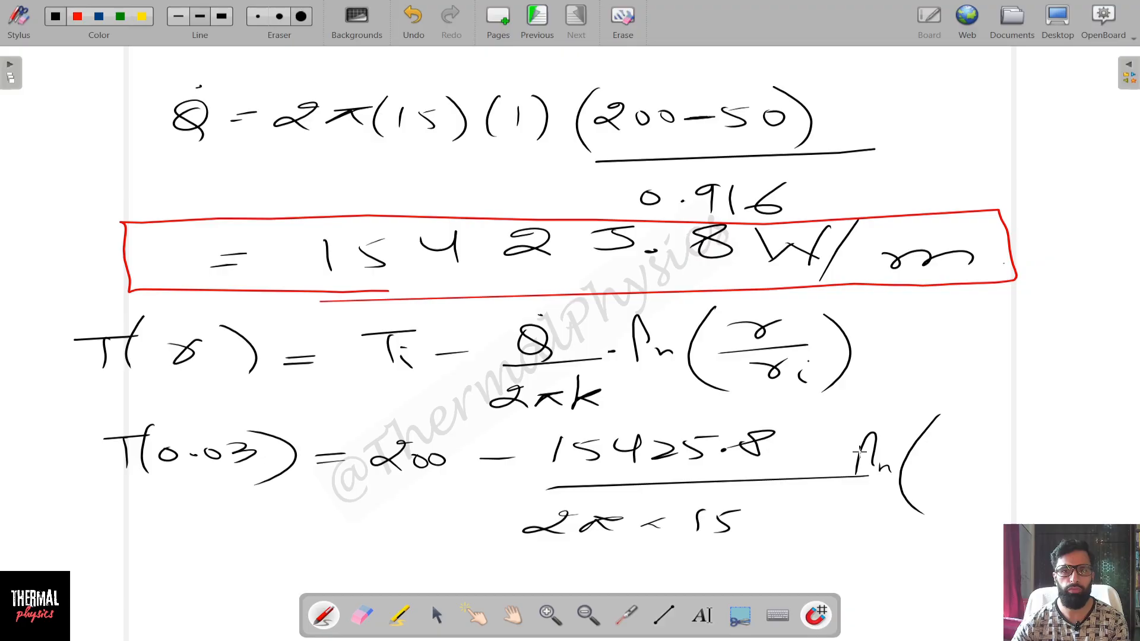
mouse_move(938, 440)
mouse_down()
mouse_move(932, 454)
mouse_move(950, 443)
mouse_move(1036, 458)
mouse_up()
click(979, 450)
drag(933, 475, 1066, 468)
mouse_move(964, 493)
mouse_down()
mouse_move(950, 496)
mouse_move(1060, 506)
mouse_up()
click(980, 501)
drag(1072, 434, 1066, 512)
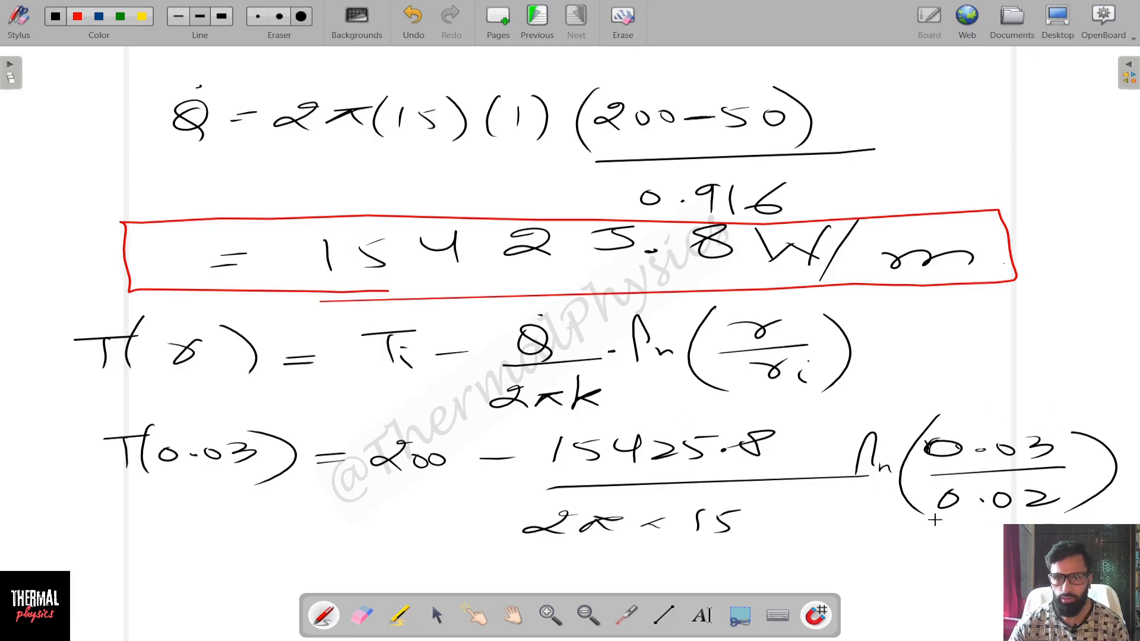
Draw lines below and above the ln(0.03/0.02) term and write its value 0.405 above it.
drag(916, 528, 1086, 520)
drag(916, 409, 1033, 403)
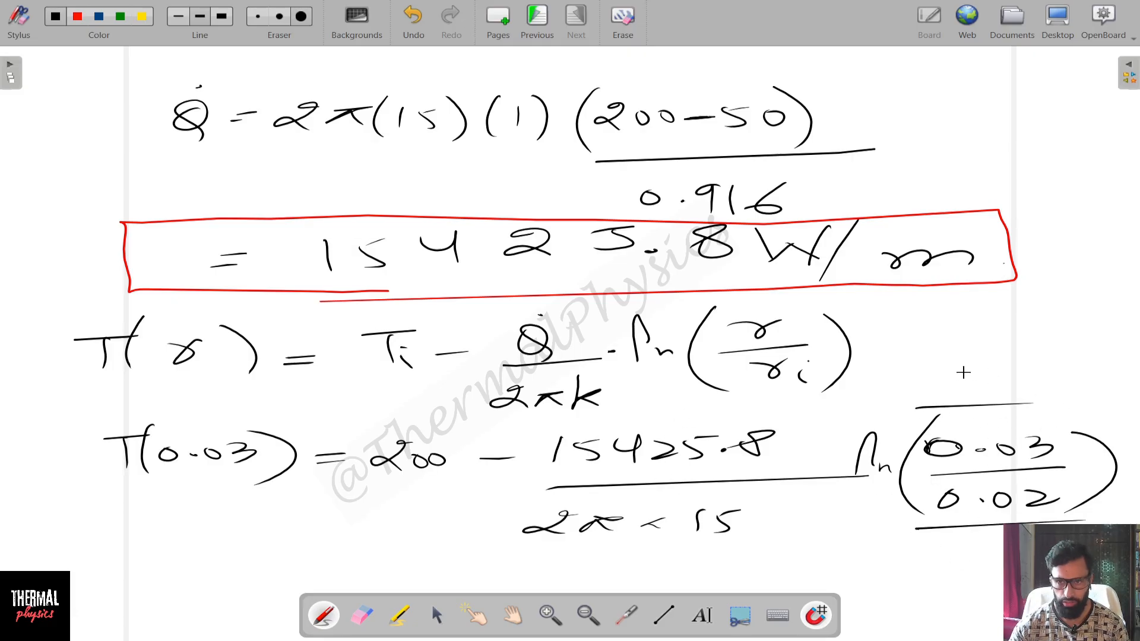
mouse_move(958, 368)
mouse_down()
mouse_move(942, 374)
mouse_move(1033, 375)
mouse_move(1061, 361)
mouse_move(1077, 374)
mouse_move(1111, 351)
mouse_up()
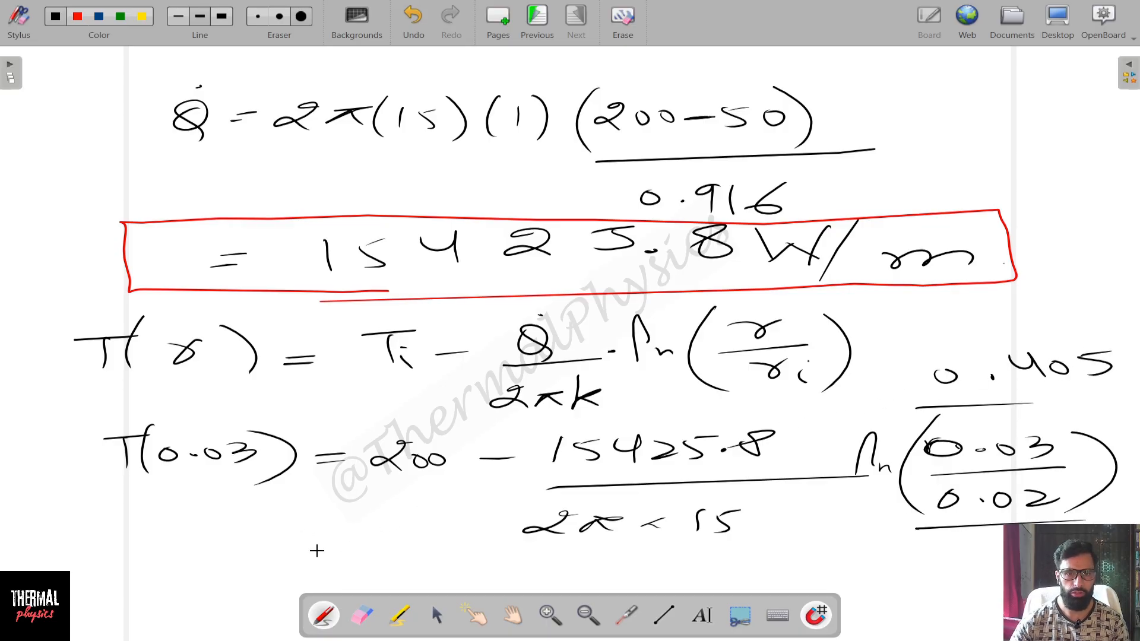
Write the final result T(0.03) = 133.7 °C under the equation and draw a box around it.
drag(311, 546, 344, 545)
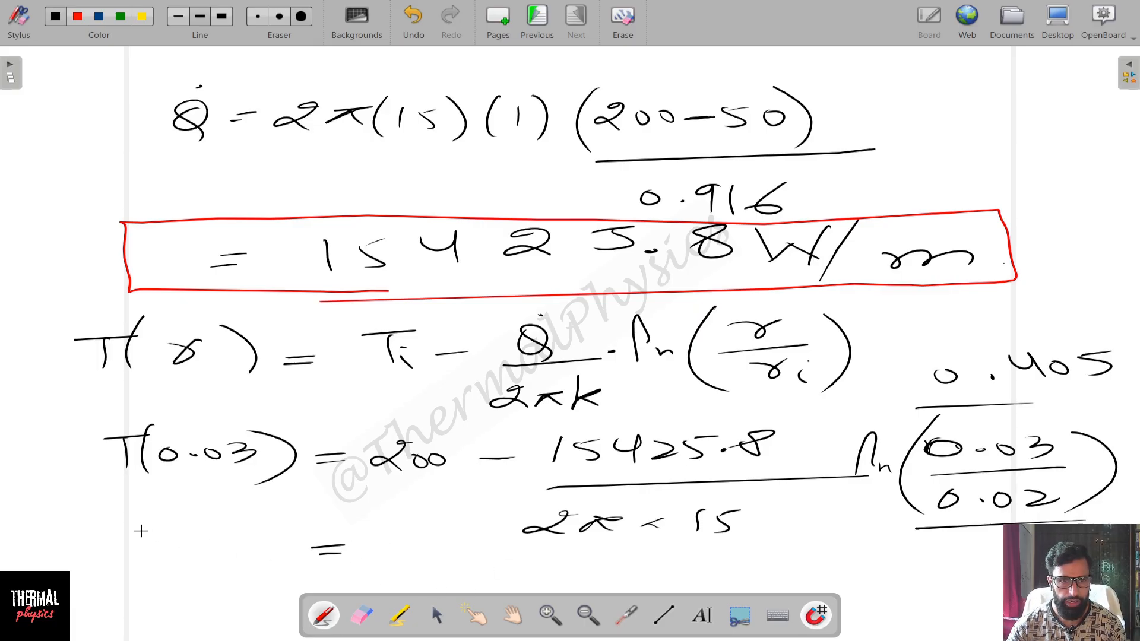
mouse_move(151, 527)
mouse_down()
mouse_move(212, 524)
mouse_move(201, 560)
mouse_up()
mouse_move(228, 514)
mouse_down()
mouse_move(221, 563)
mouse_move(240, 540)
mouse_move(289, 539)
mouse_move(288, 550)
mouse_up()
click(257, 545)
drag(287, 517, 292, 570)
drag(385, 535, 406, 566)
mouse_move(439, 541)
mouse_down()
mouse_move(453, 550)
mouse_move(444, 563)
mouse_move(538, 547)
mouse_move(529, 565)
mouse_up()
click(496, 556)
drag(535, 556, 571, 543)
mouse_move(611, 554)
mouse_down()
mouse_move(594, 562)
mouse_move(638, 559)
mouse_up()
mouse_move(664, 534)
mouse_down()
mouse_move(689, 568)
mouse_move(121, 591)
mouse_move(339, 515)
mouse_move(626, 515)
mouse_move(682, 531)
mouse_up()
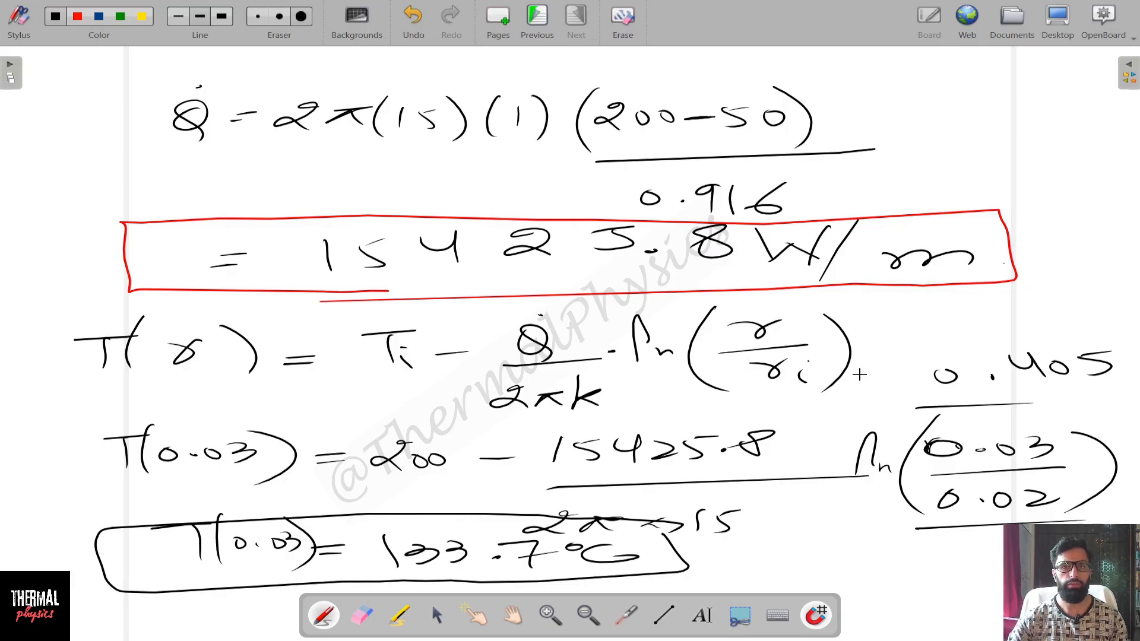
Switch to COMSOL Multiphysics with its New model page open.
key(super)
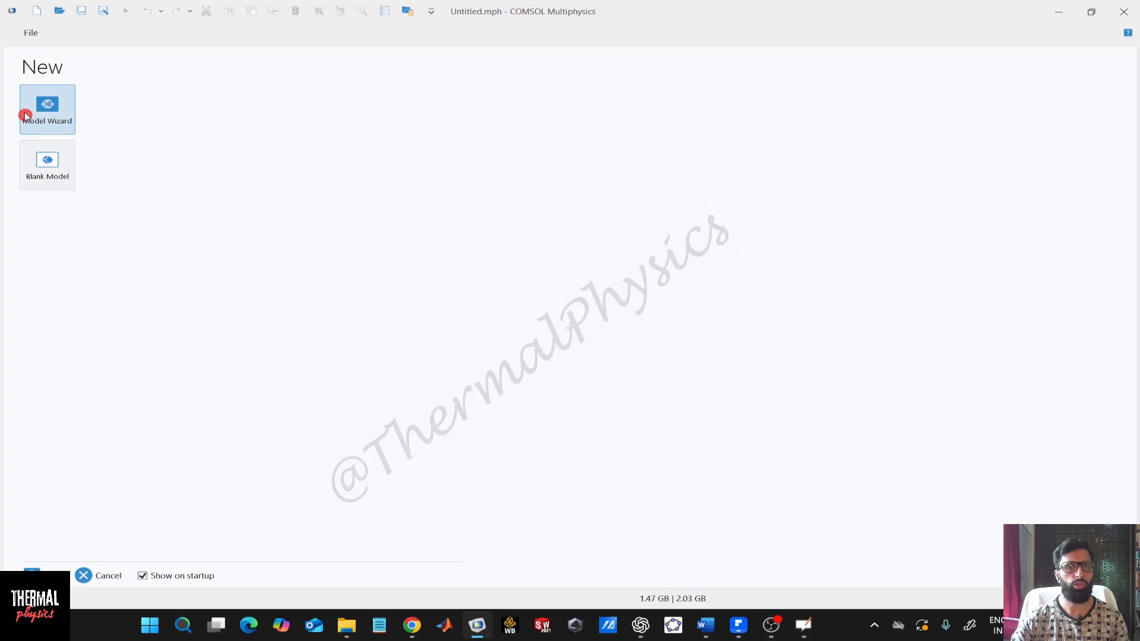
Set up a new 3D model with the Model Wizard and add the Heat Transfer in Solids physics interface.
click(25, 115)
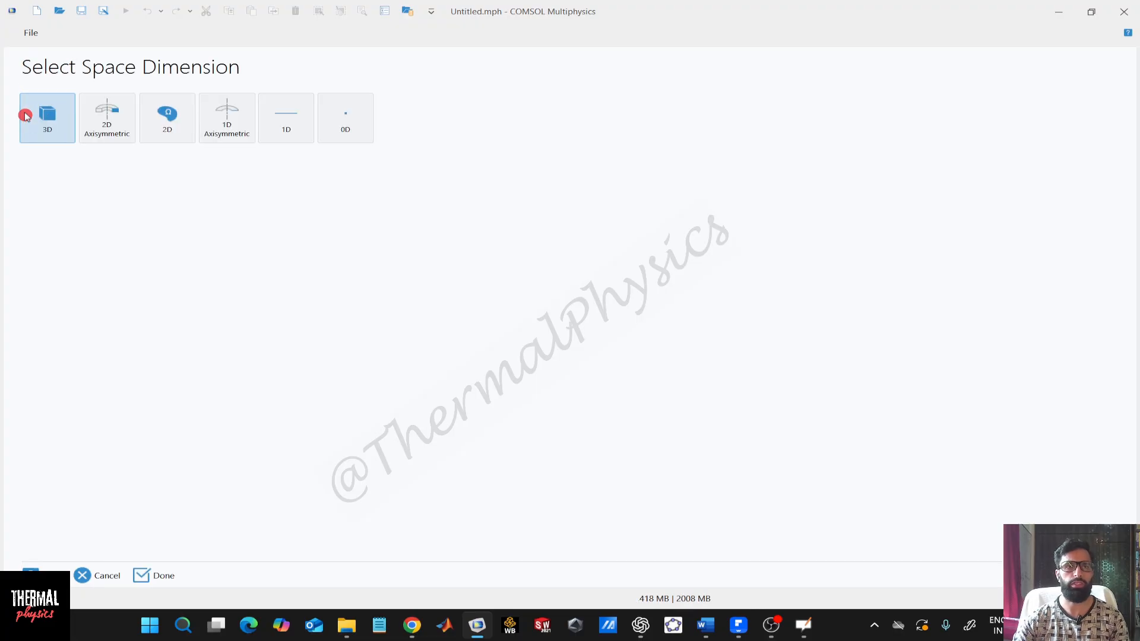
click(37, 124)
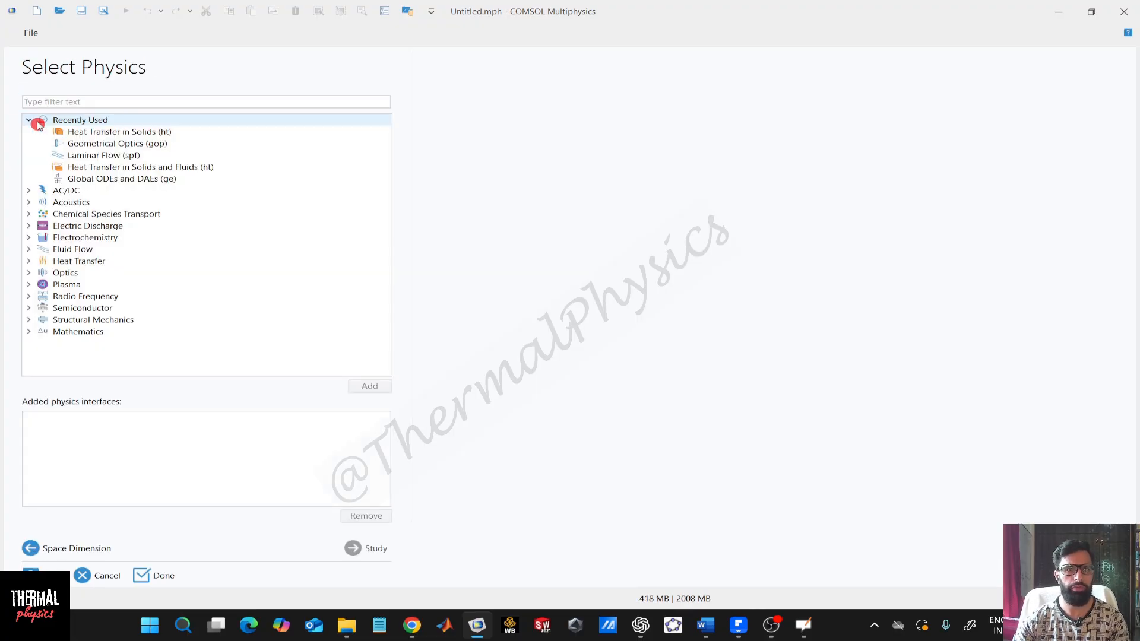
click(151, 130)
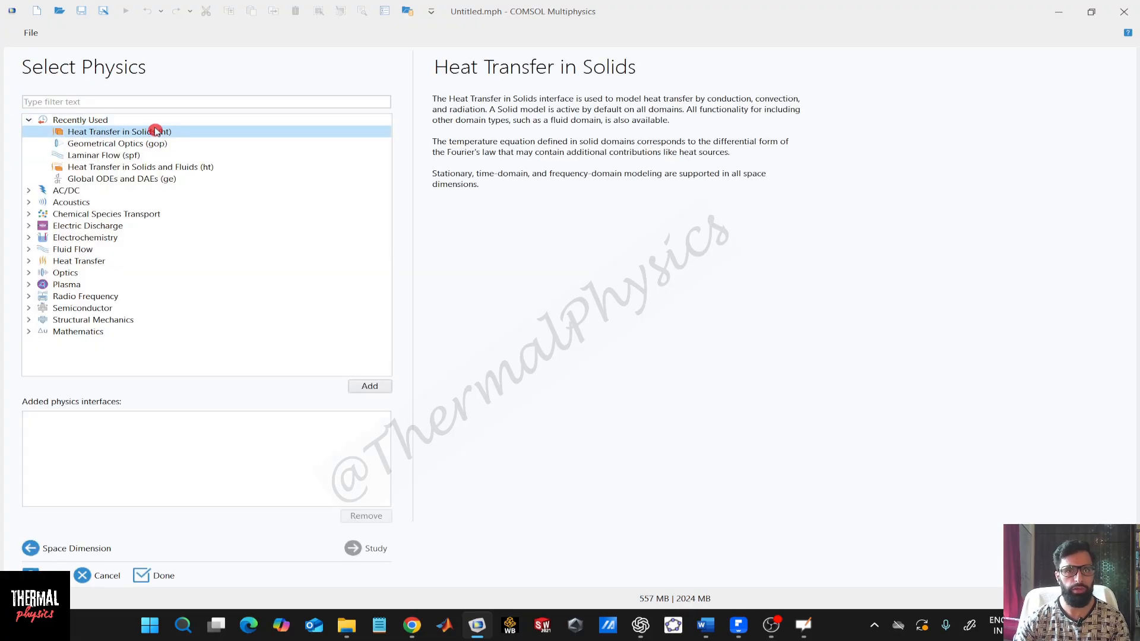
click(370, 386)
click(383, 549)
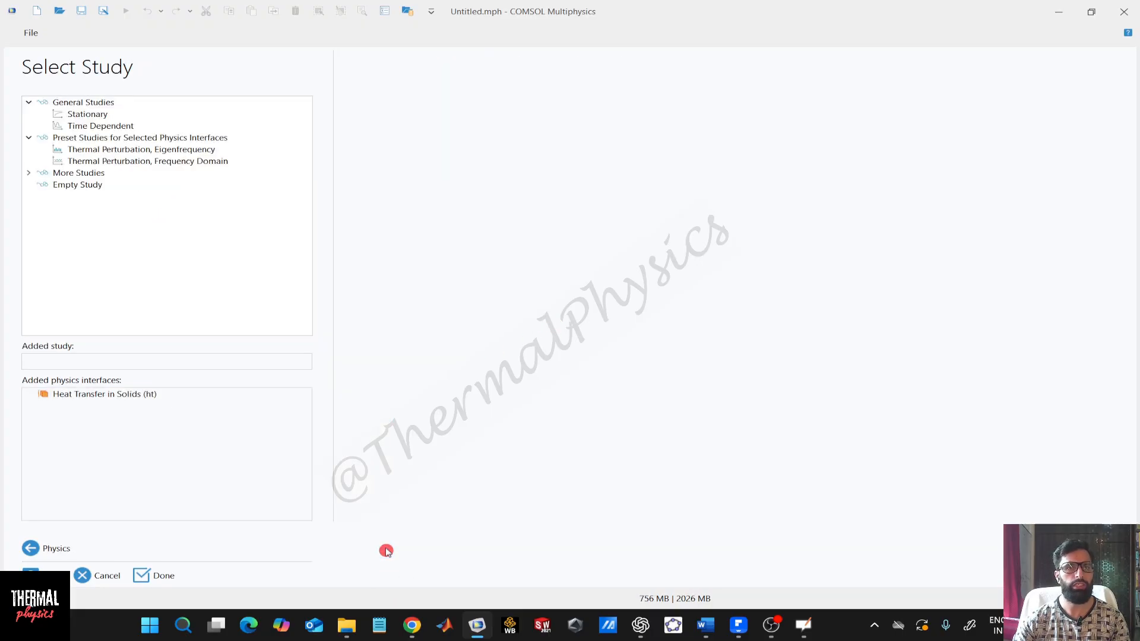
Choose a Stationary study and finish the model setup without saving the previous untitled file.
click(119, 115)
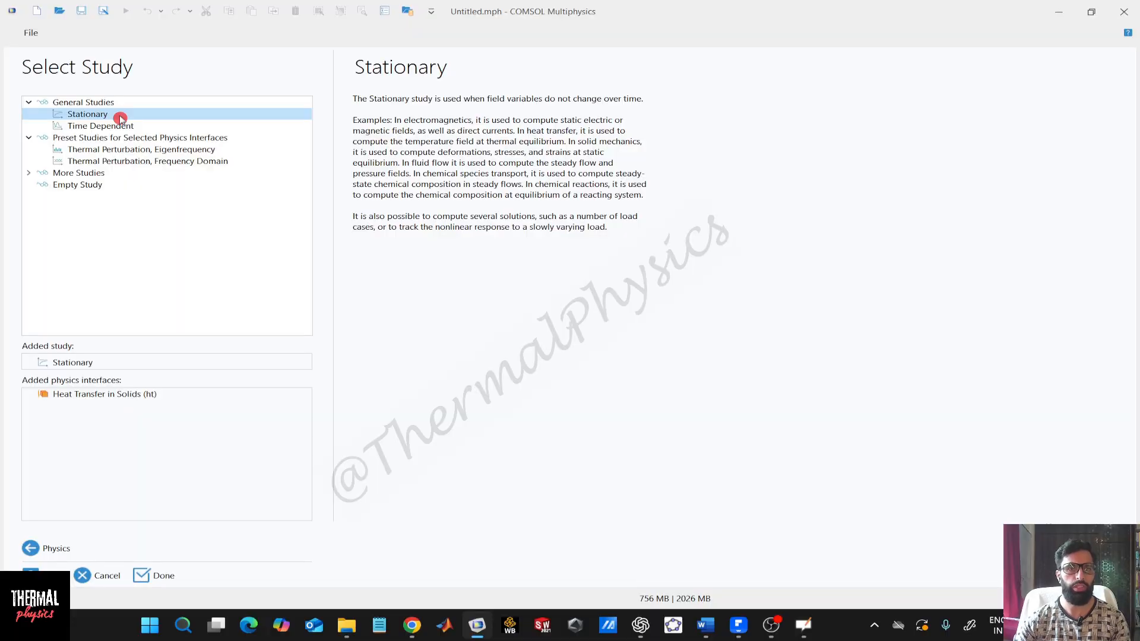
click(158, 575)
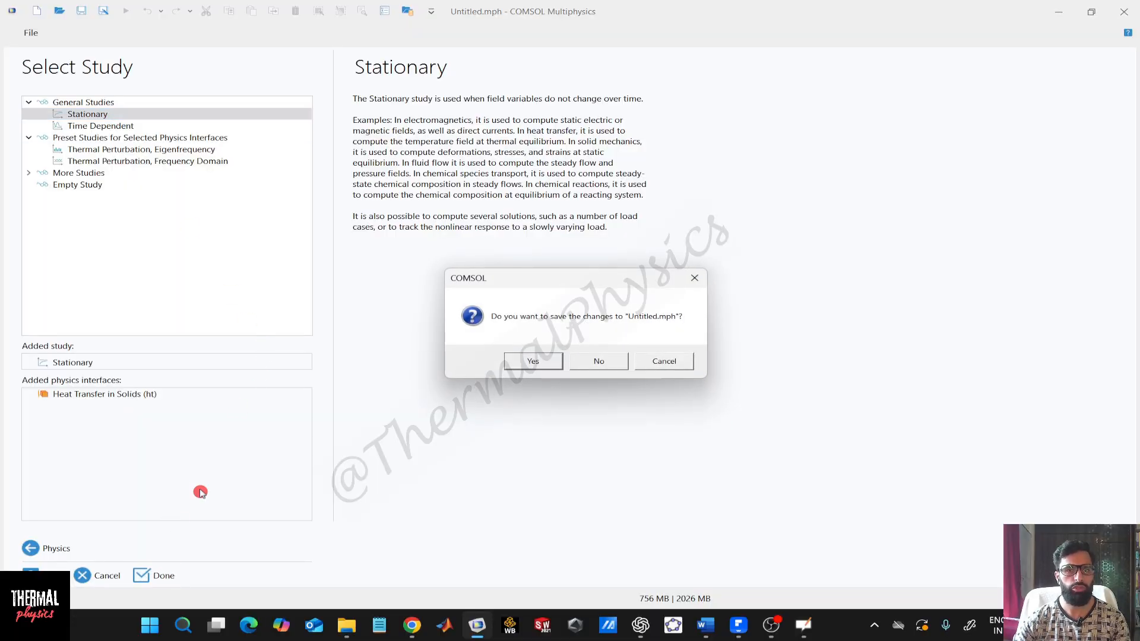
click(613, 360)
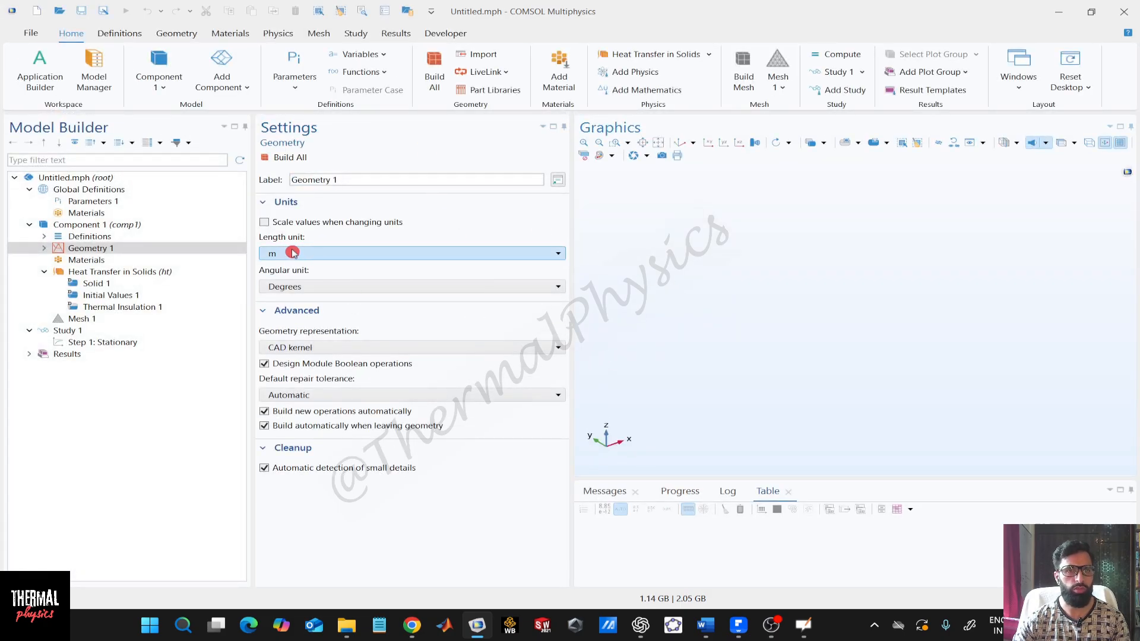
Add a solid cylinder with a radius of 0.02 m to Geometry 1 and build it.
click(149, 252)
right_click(149, 252)
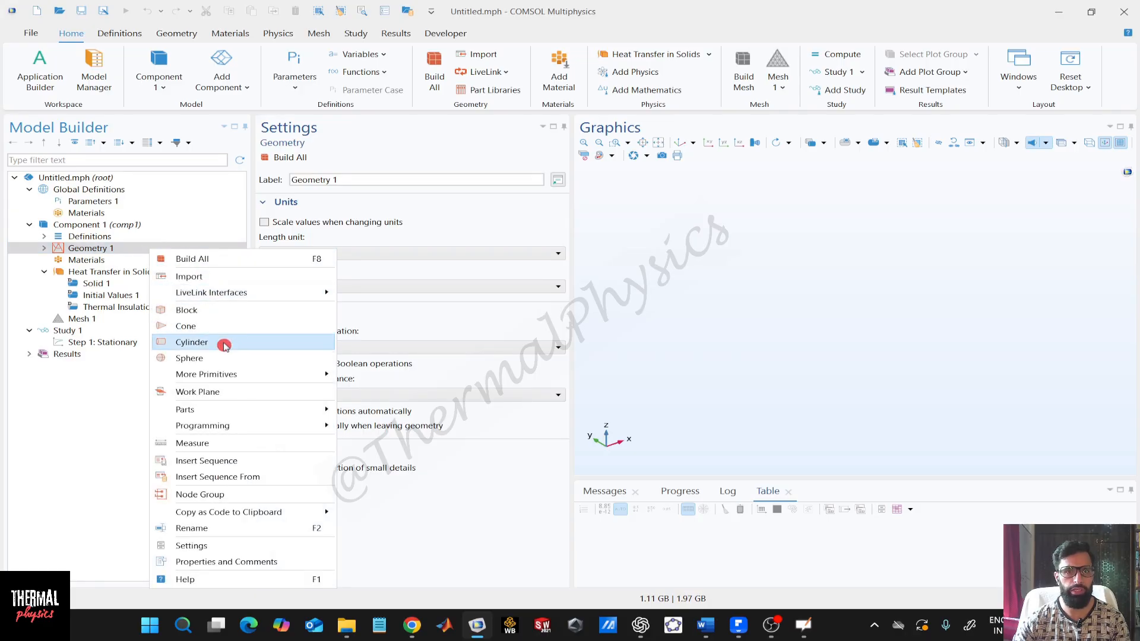
click(217, 342)
click(318, 271)
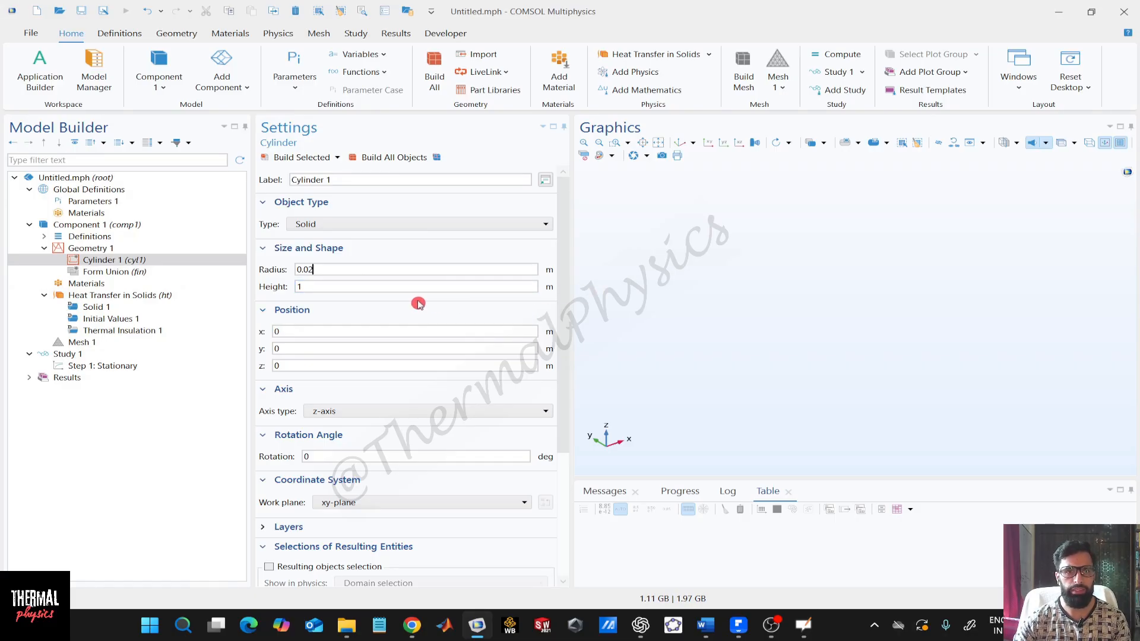
click(384, 157)
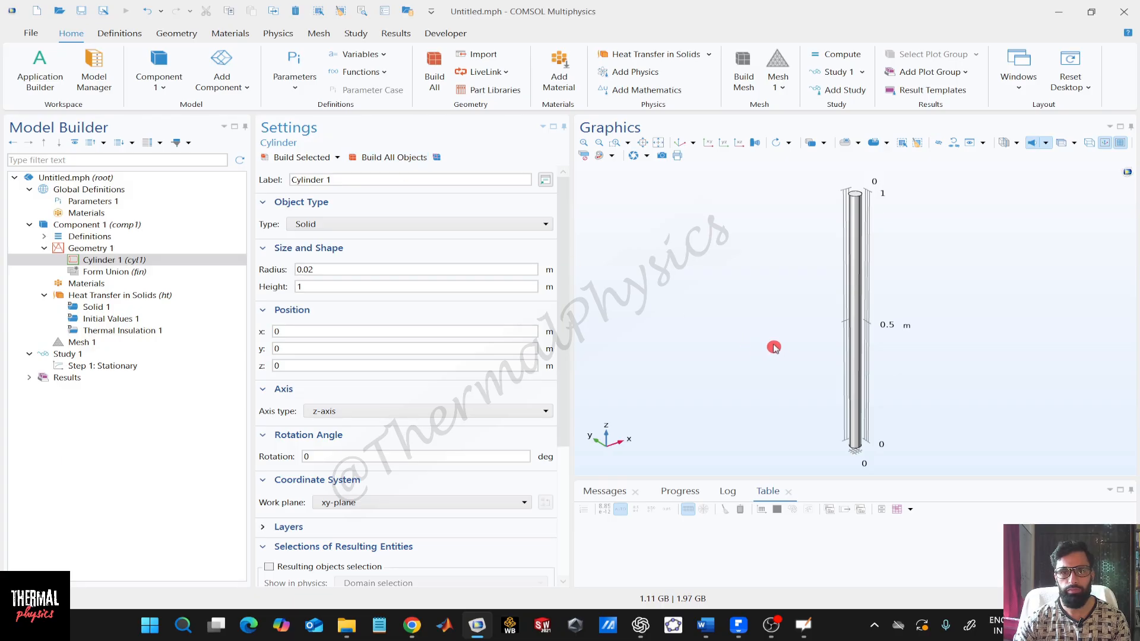
Duplicate the cylinder, set the copy's radius to 0.05 m and build all objects.
drag(772, 348, 758, 369)
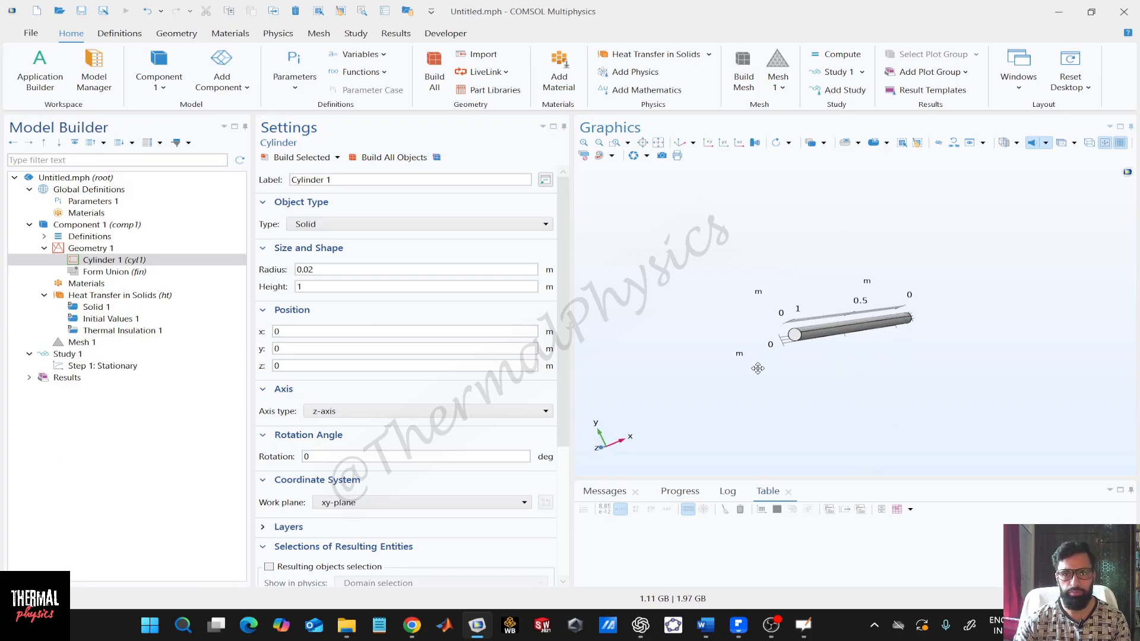
click(120, 261)
right_click(121, 262)
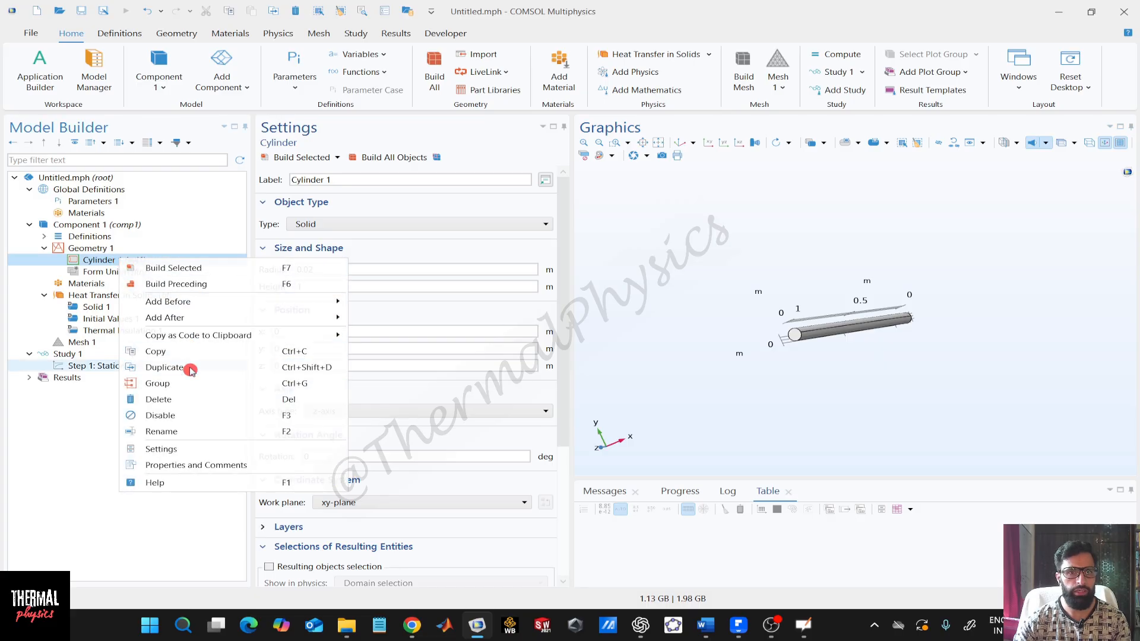
click(179, 369)
click(372, 288)
click(328, 269)
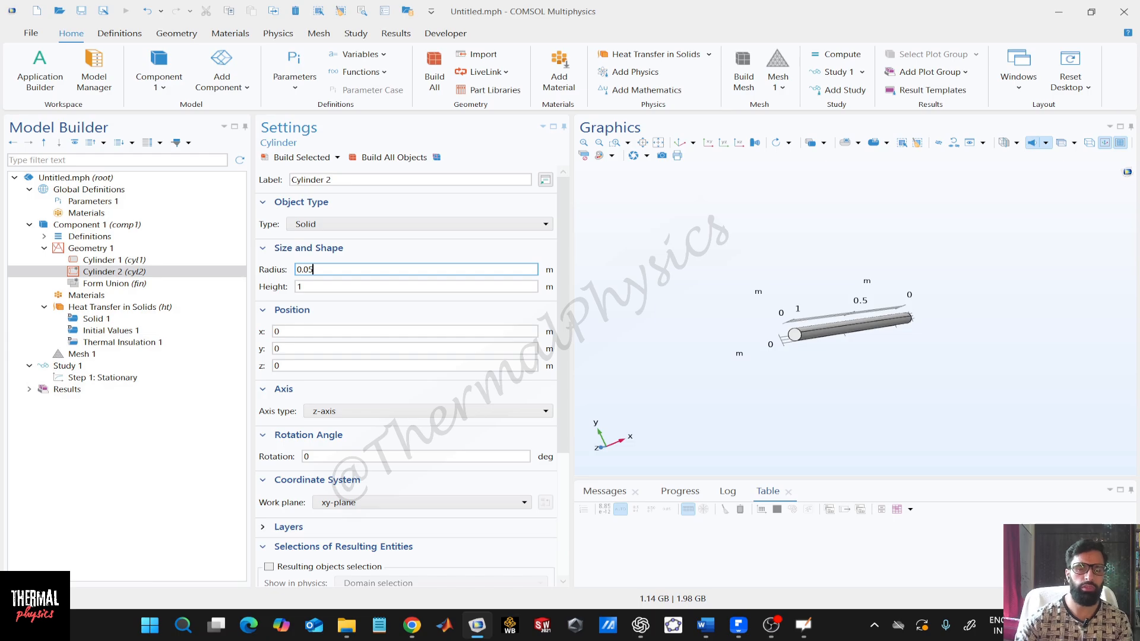
click(392, 158)
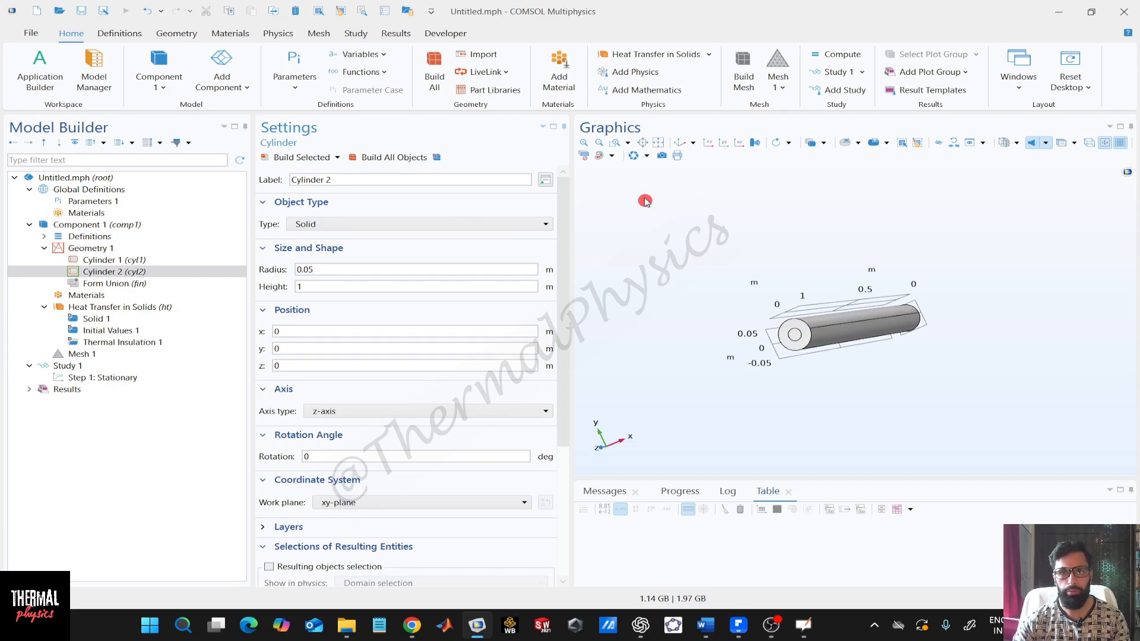
Subtract the inner cylinder cyl1 from the outer cylinder cyl2 with a Difference operation and build all objects.
click(582, 143)
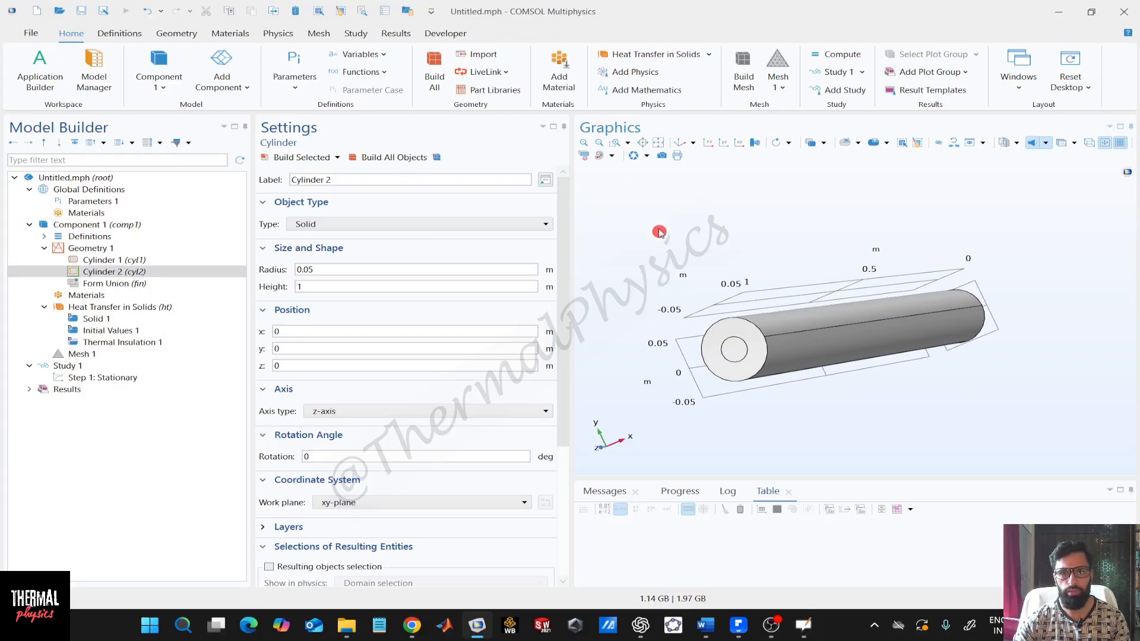
right_drag(658, 229, 664, 222)
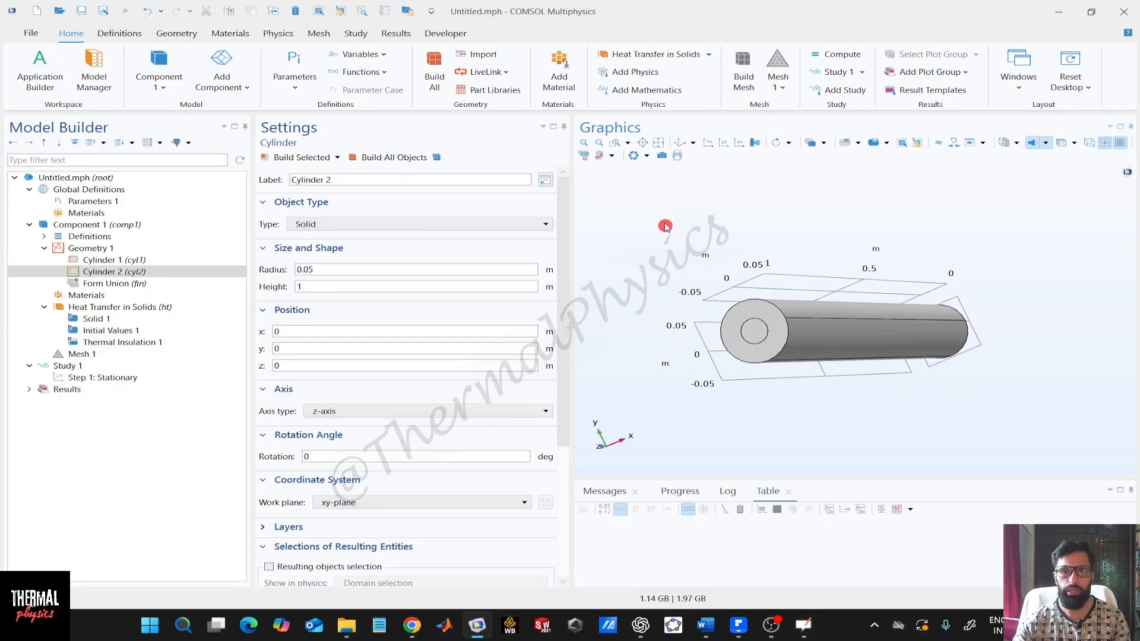
click(114, 248)
right_click(116, 249)
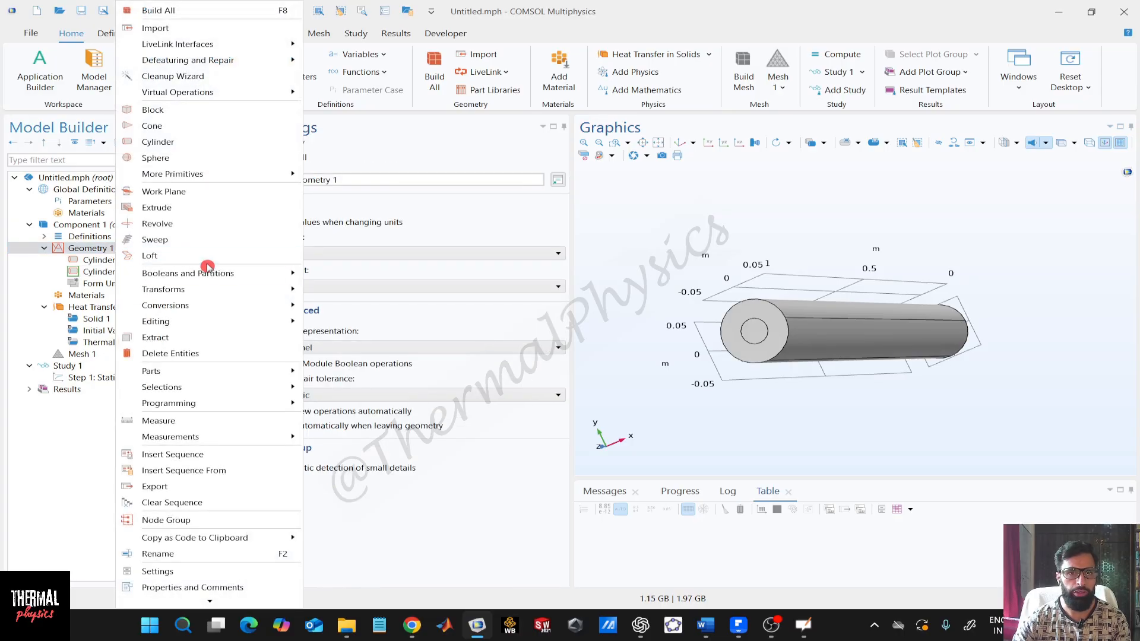
mouse_move(209, 272)
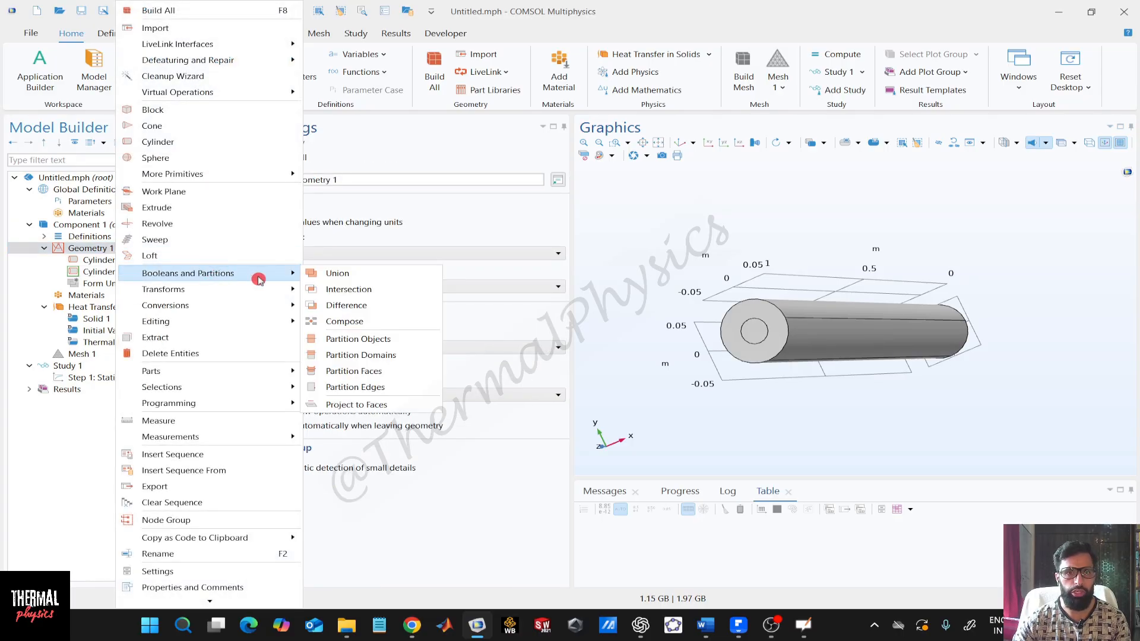
click(377, 305)
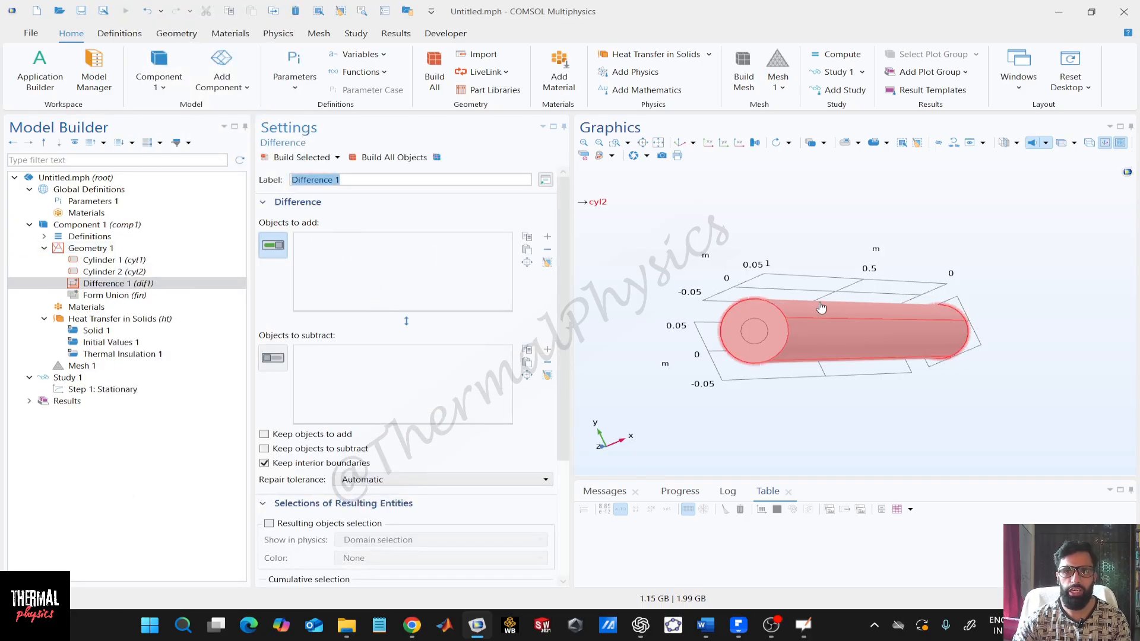
click(833, 323)
click(331, 273)
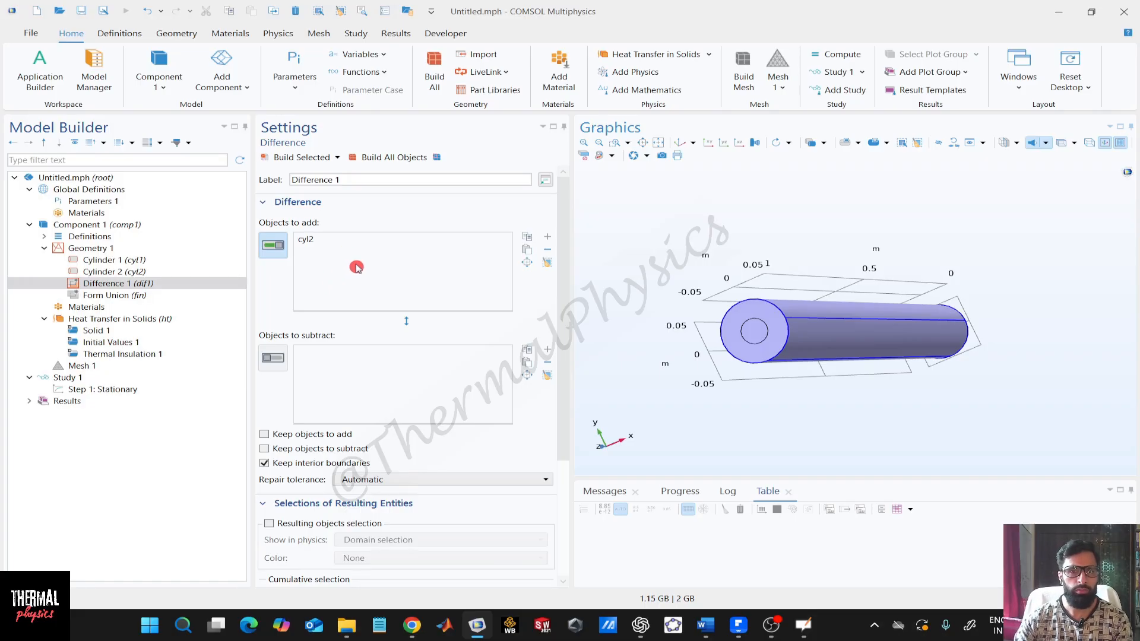
click(283, 364)
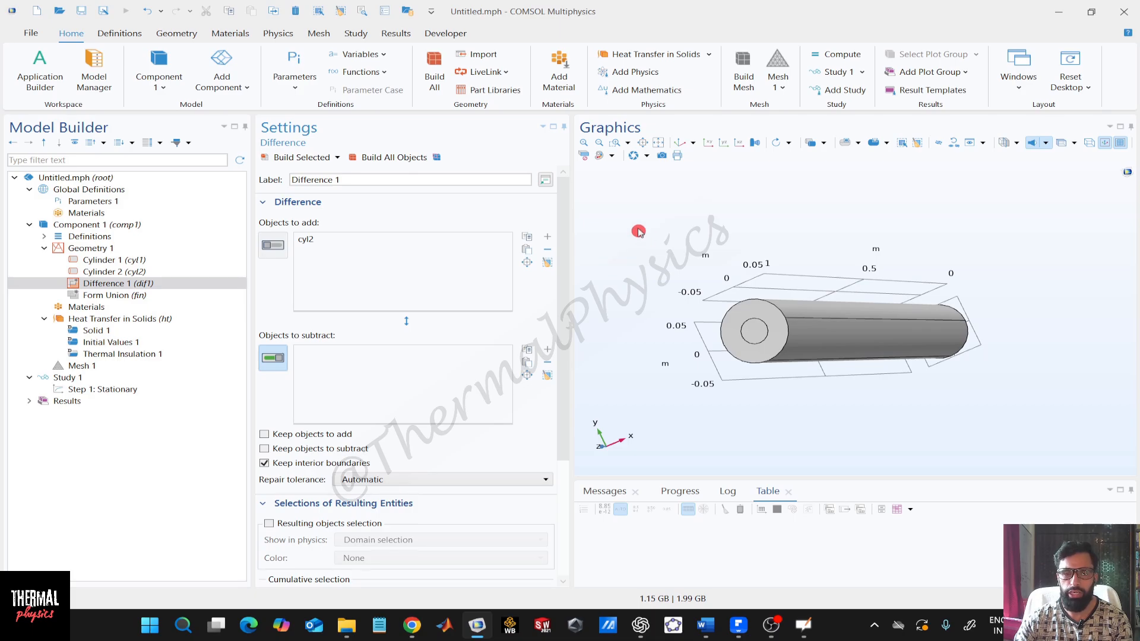
click(756, 335)
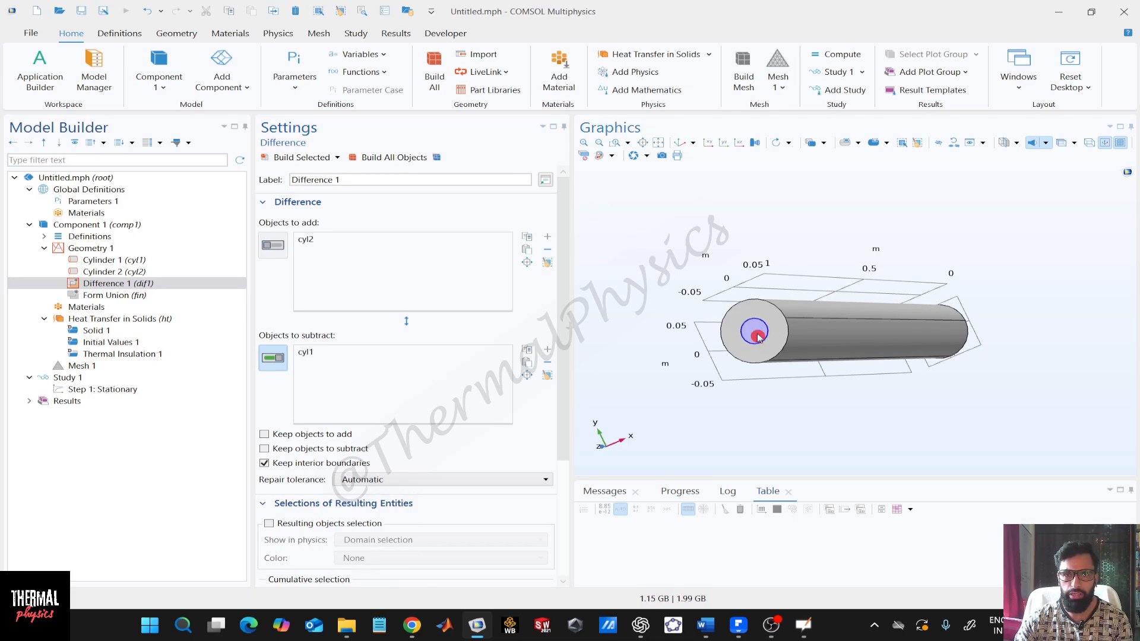
click(392, 157)
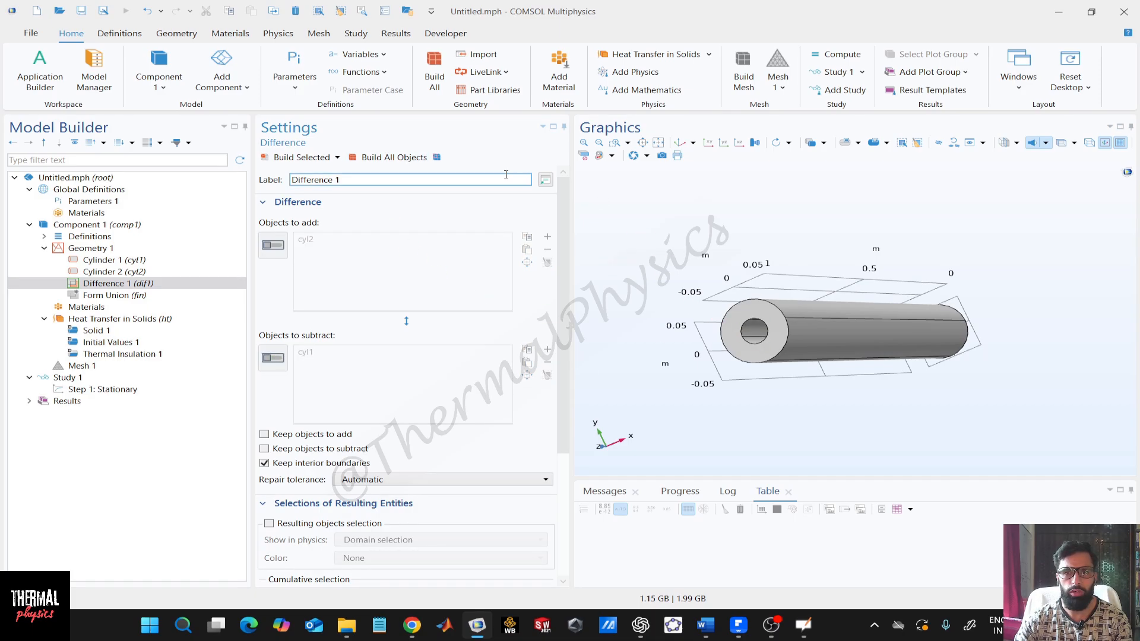
Set the thermal conductivity of Solid 1 under Heat Transfer in Solids to User defined with 15 W/(m·K).
mouse_move(653, 233)
mouse_down()
mouse_move(676, 230)
mouse_move(686, 250)
mouse_up()
right_drag(705, 260, 641, 208)
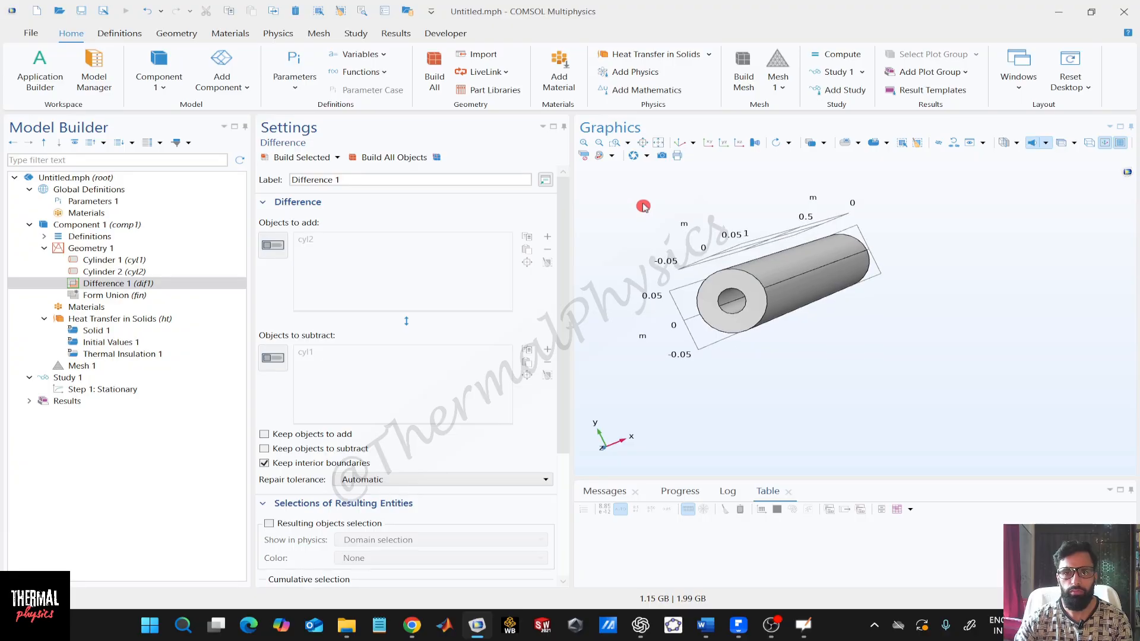
click(56, 255)
click(120, 275)
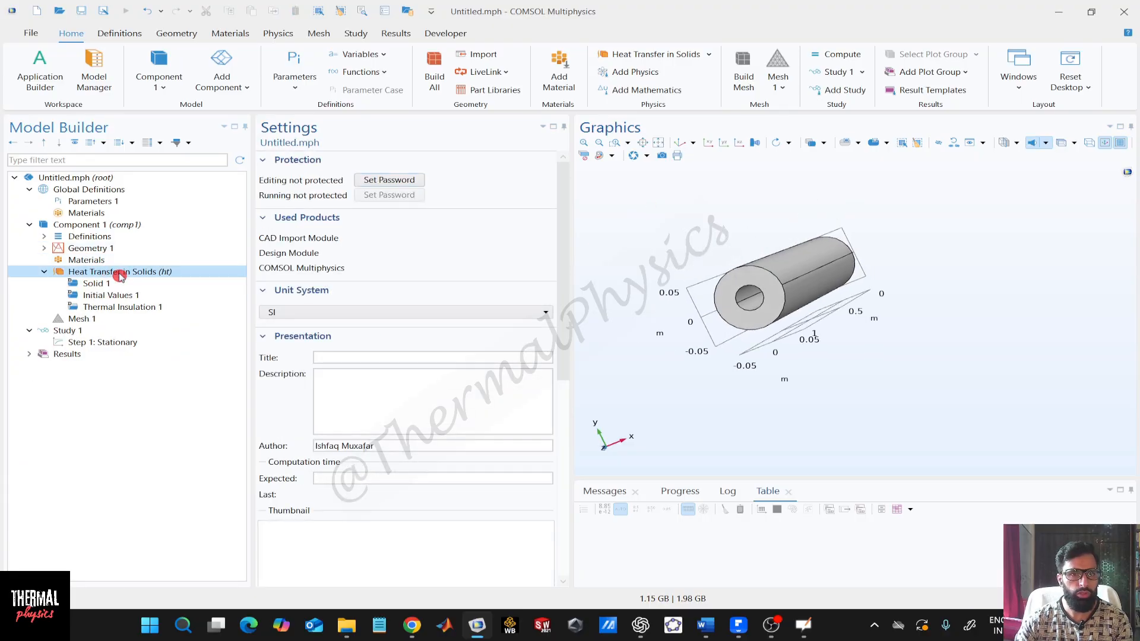
click(115, 285)
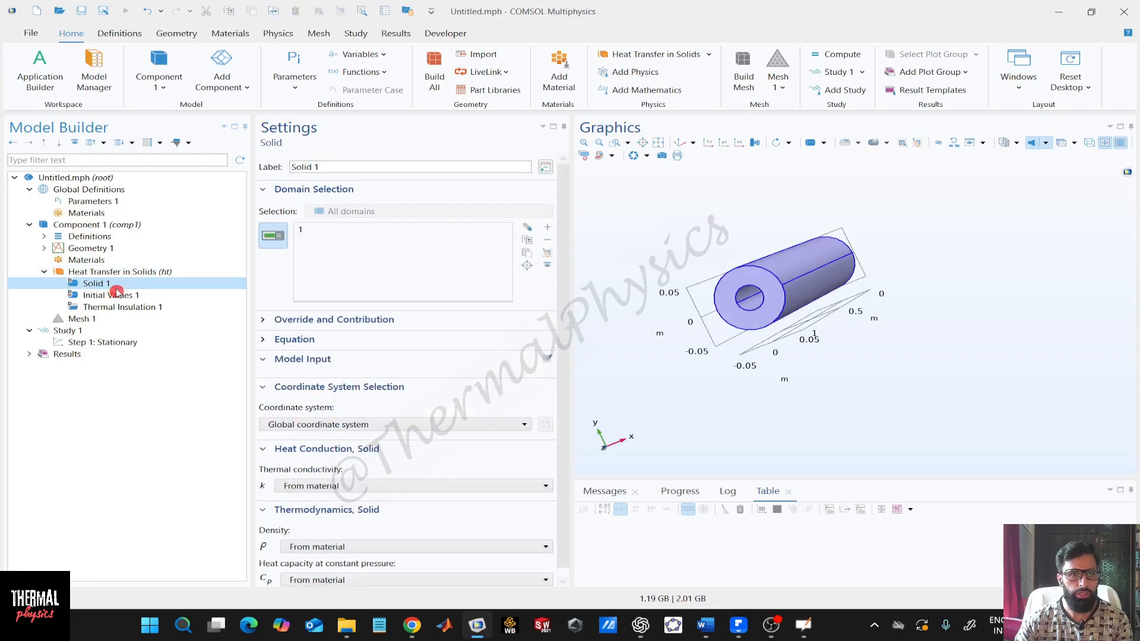
click(357, 486)
click(344, 504)
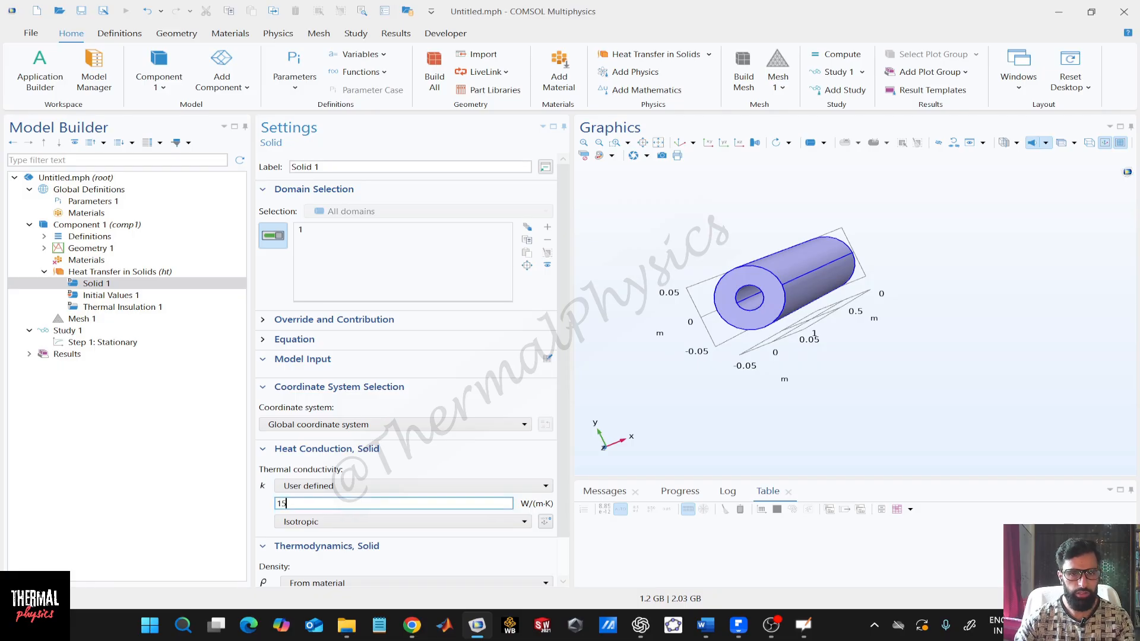
click(171, 453)
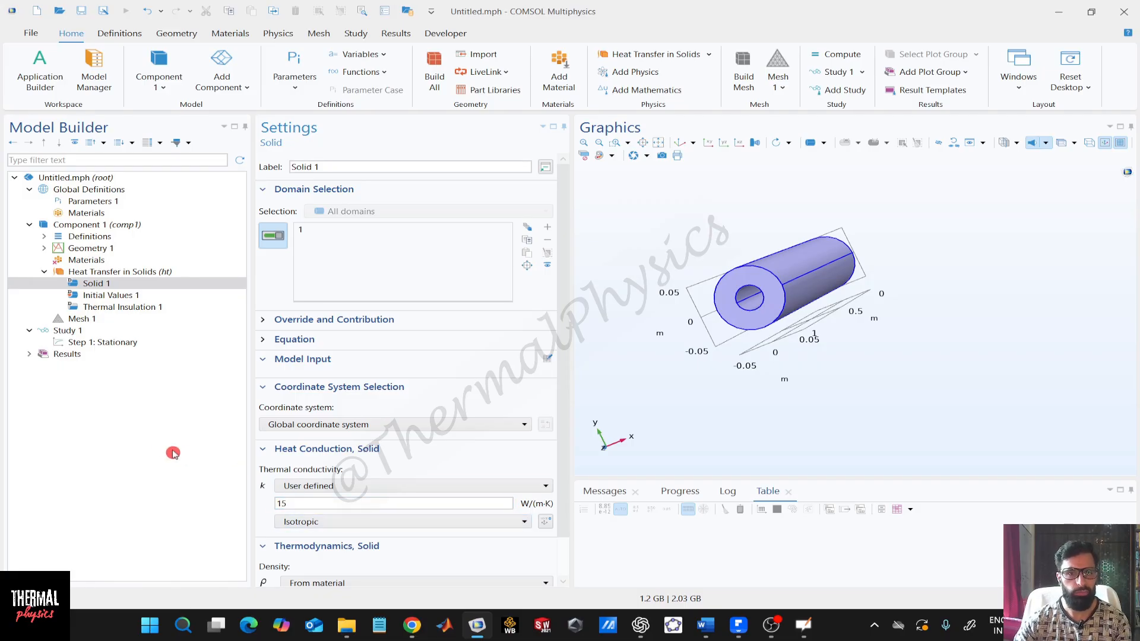
click(586, 419)
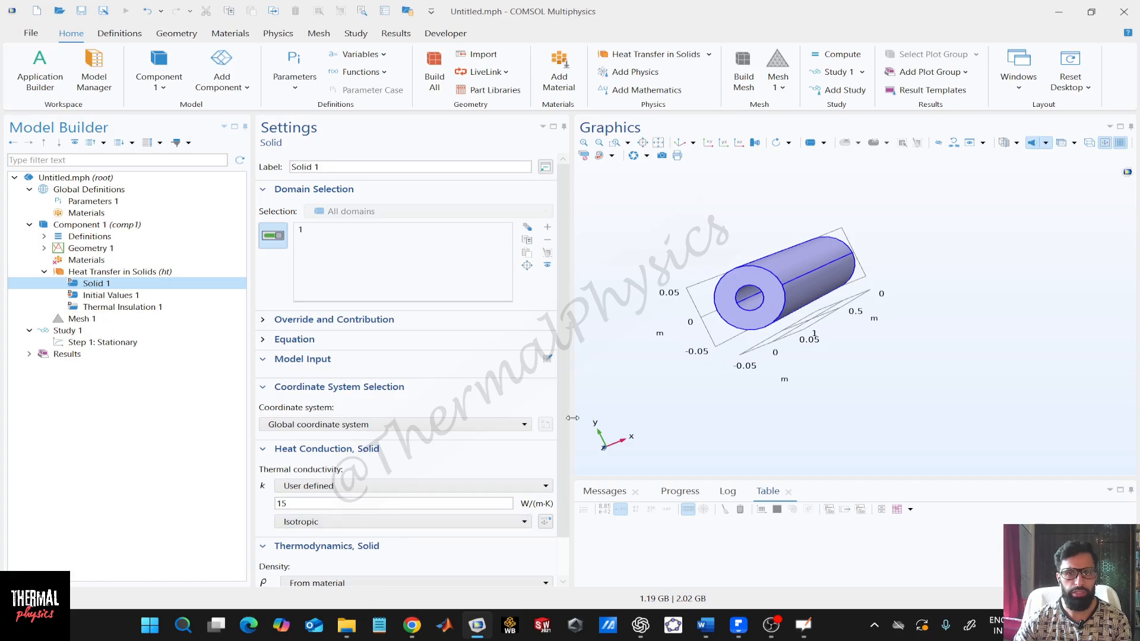
drag(565, 423, 568, 514)
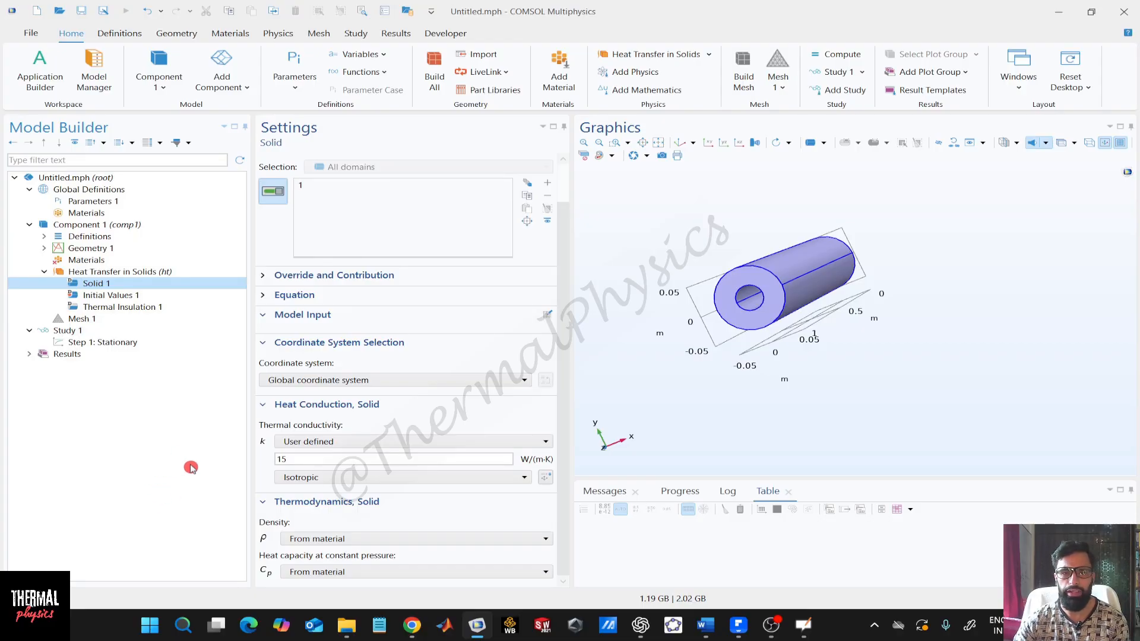
Add a Temperature boundary condition to Heat Transfer in Solids.
click(154, 295)
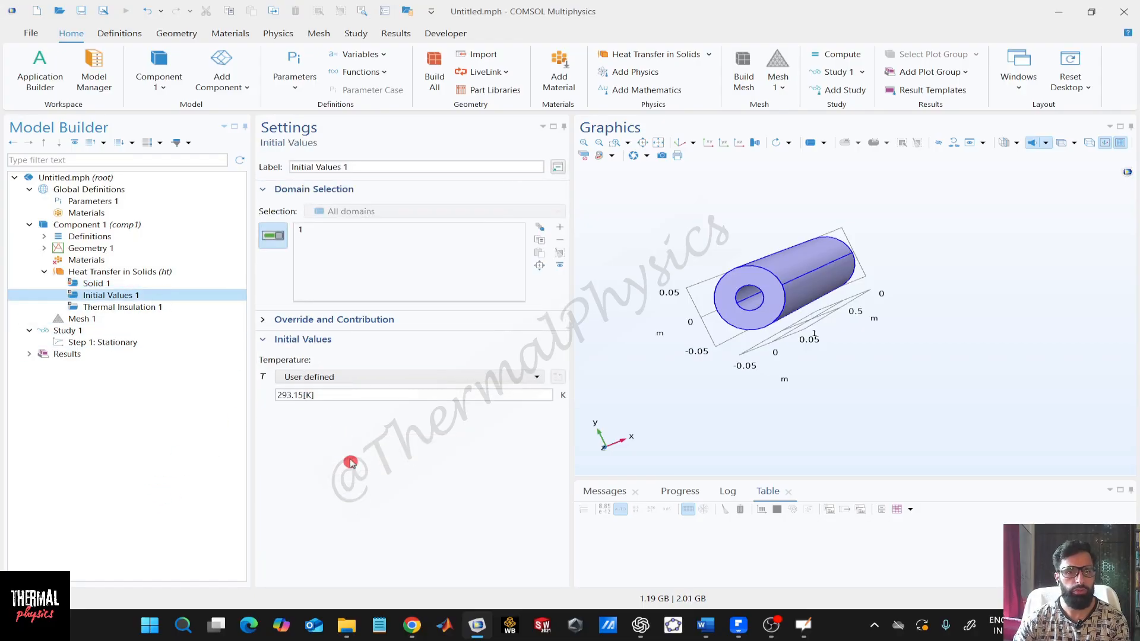
click(135, 273)
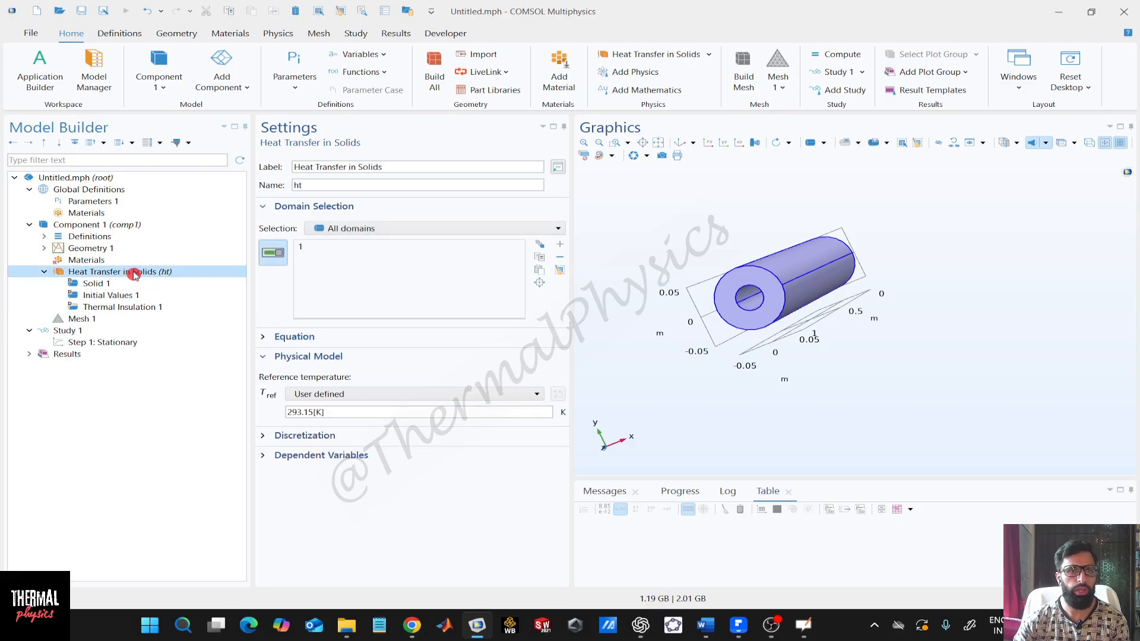
right_click(134, 274)
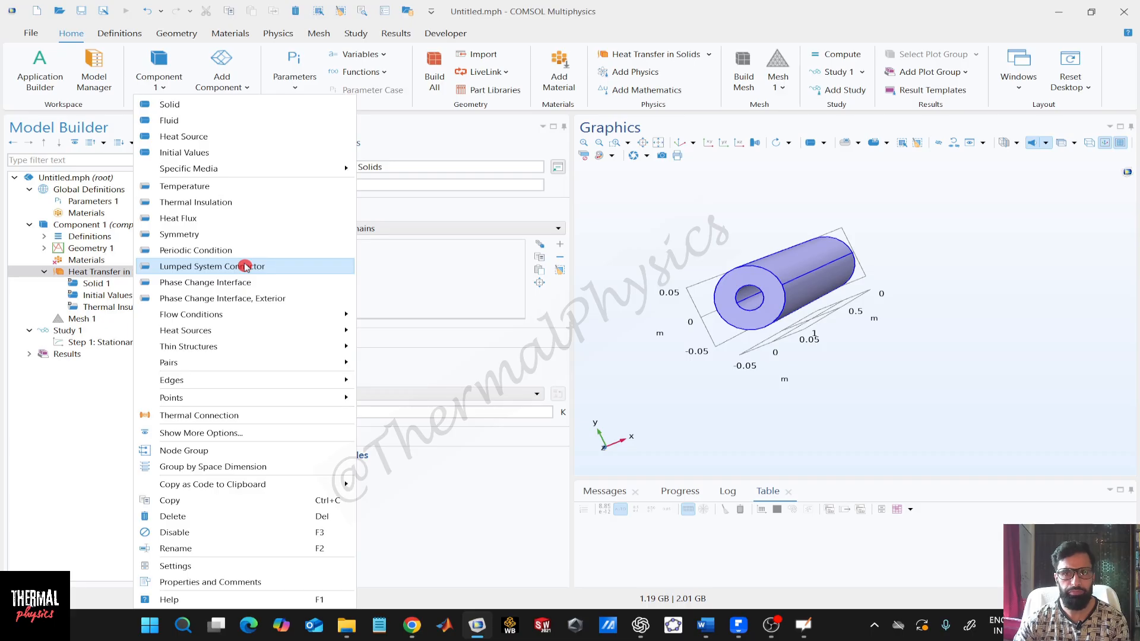
click(234, 186)
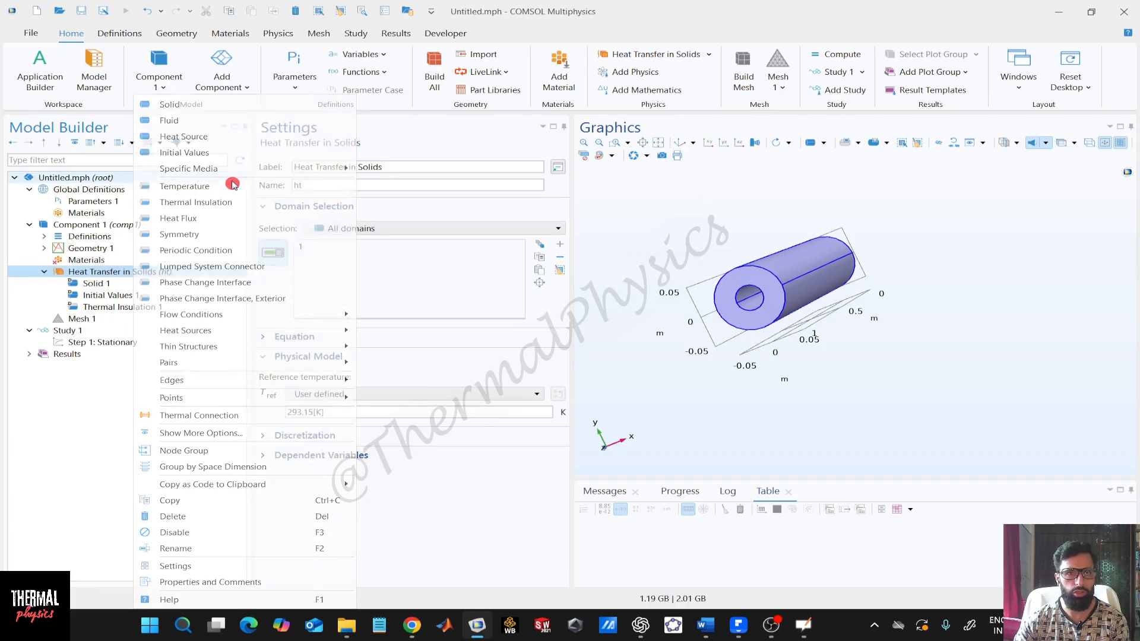
Assign Temperature 1 to the four inner bore faces of the pipe, boundaries 5, 6, 8 and 9.
mouse_move(658, 265)
mouse_down()
mouse_move(667, 256)
mouse_move(634, 242)
mouse_move(653, 270)
mouse_move(663, 265)
mouse_up()
click(759, 269)
click(713, 313)
click(837, 286)
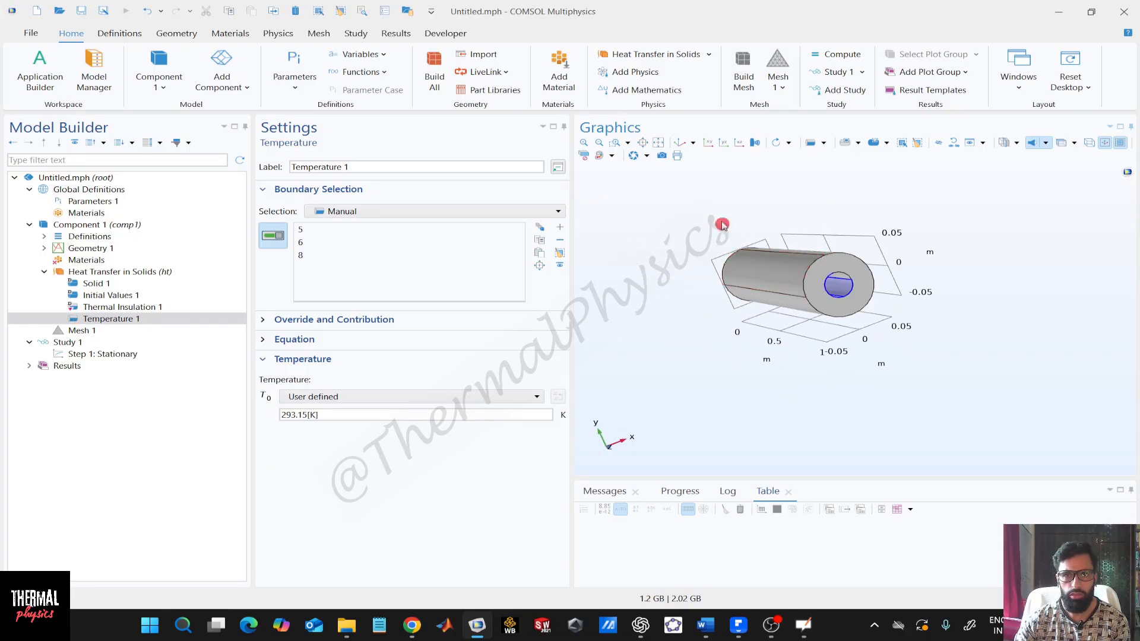
drag(699, 197, 703, 194)
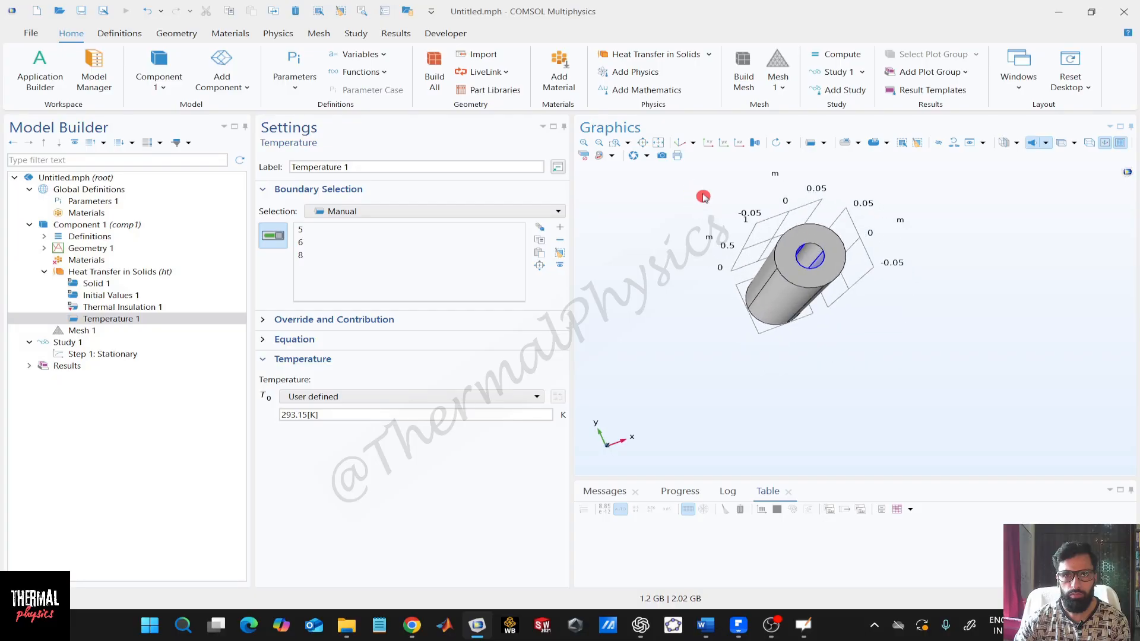
click(811, 252)
click(812, 252)
click(811, 260)
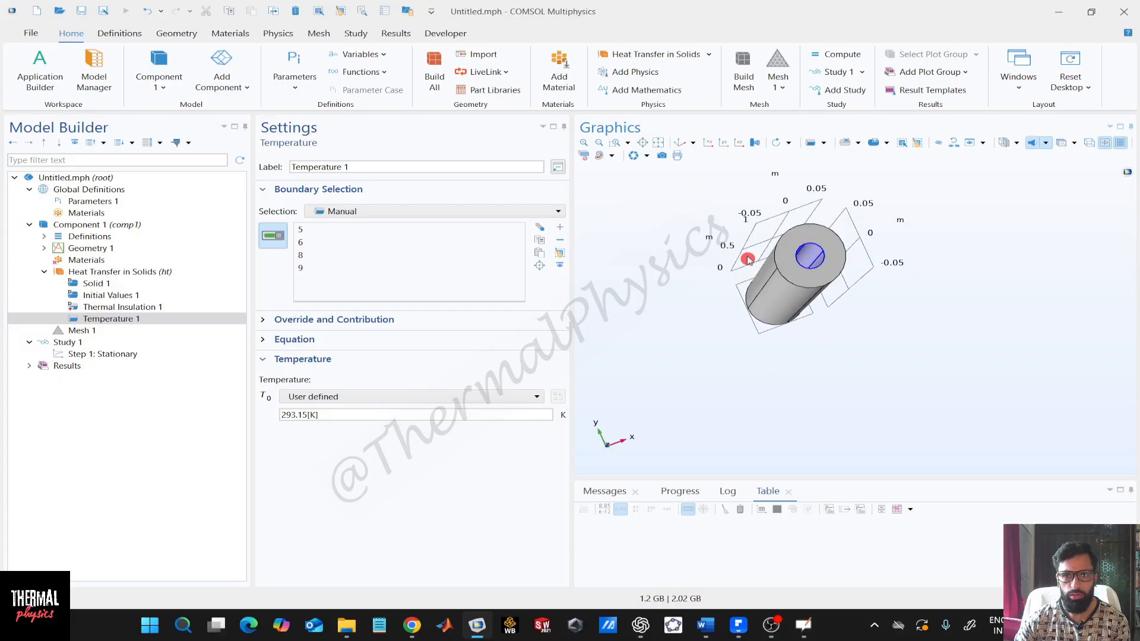
drag(703, 211, 694, 209)
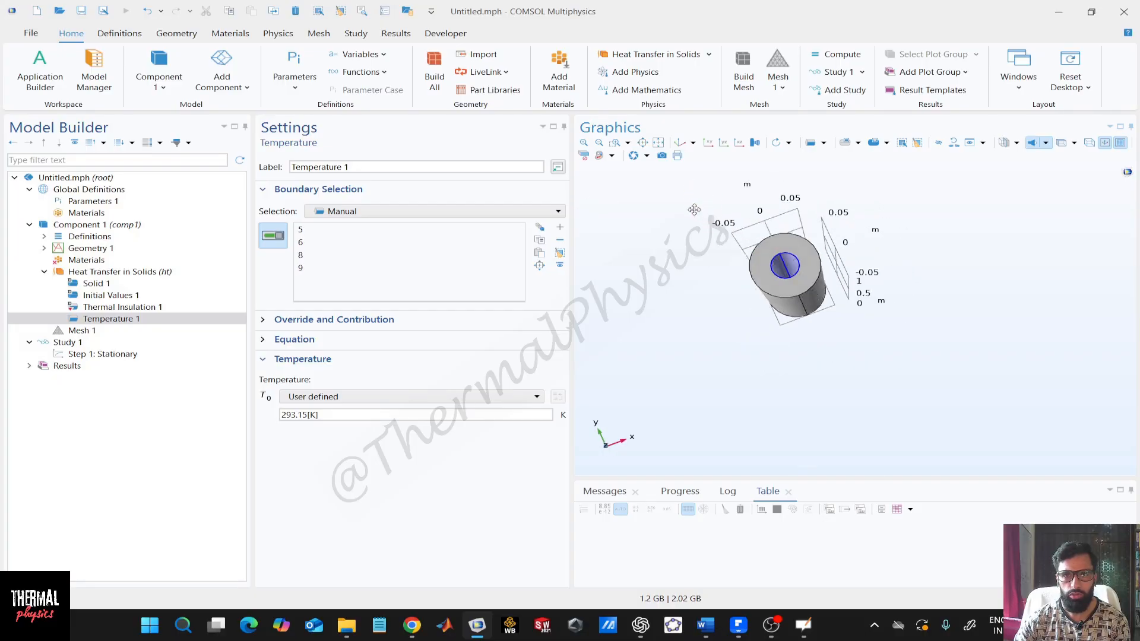
click(586, 155)
drag(735, 341, 743, 373)
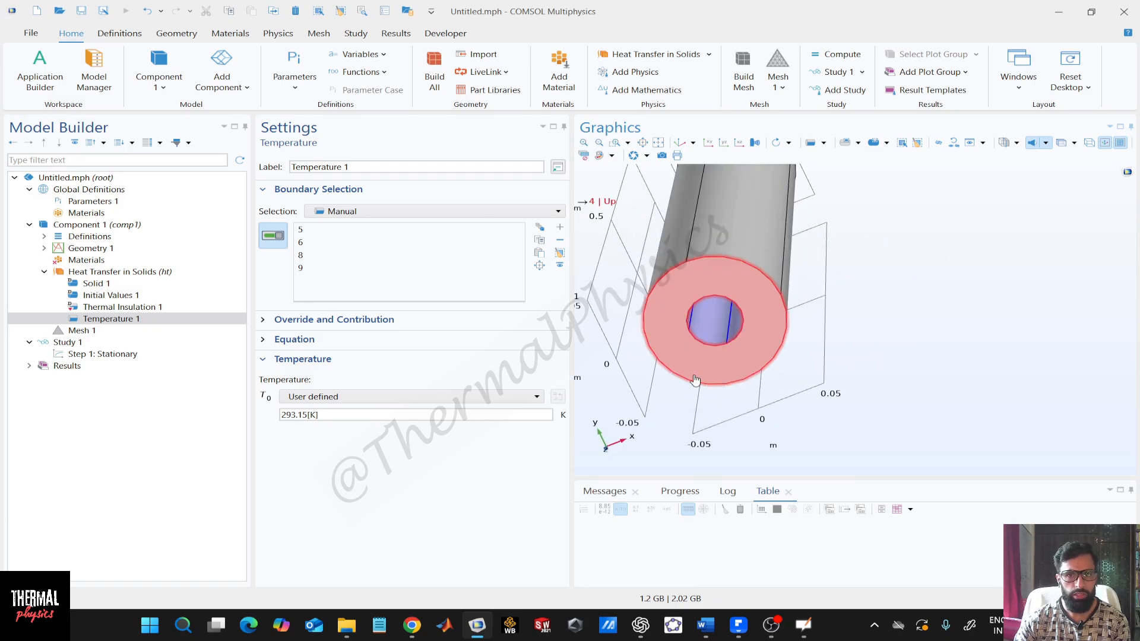
Set the Temperature 1 value on the pipe's inner surface to 200[degC].
click(316, 415)
drag(340, 418, 280, 417)
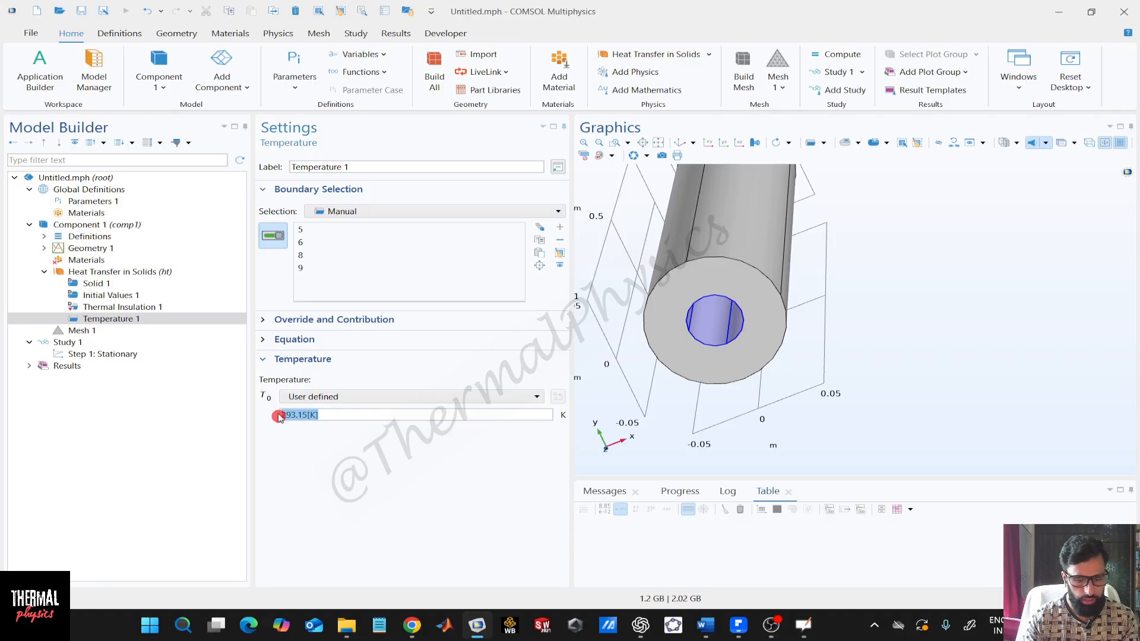
key(BackSpace)
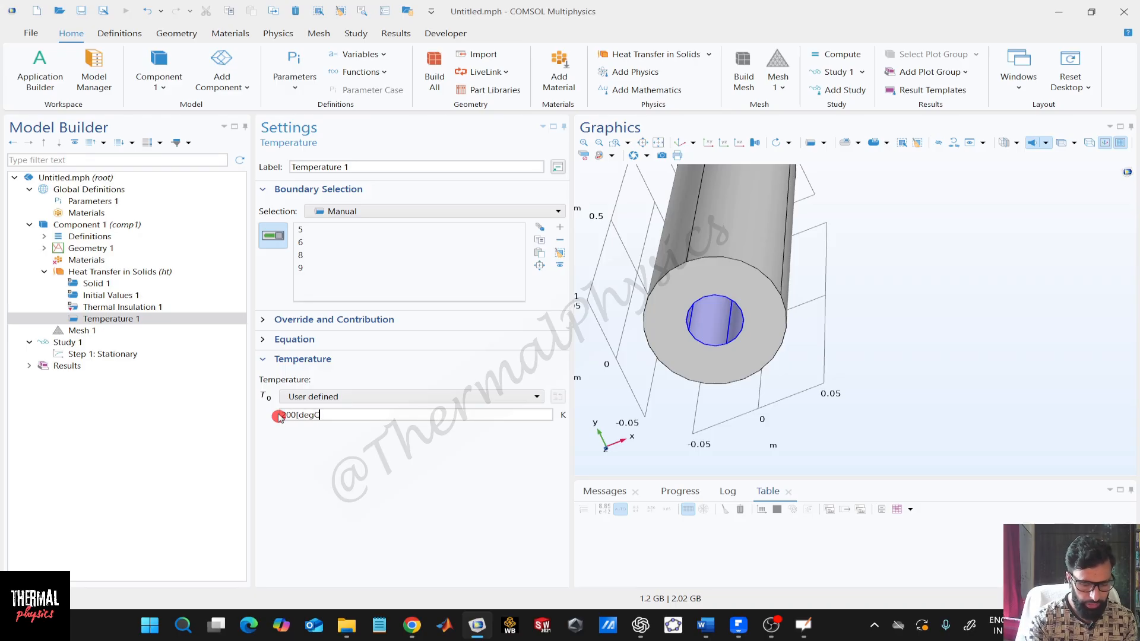
text(200[degC])
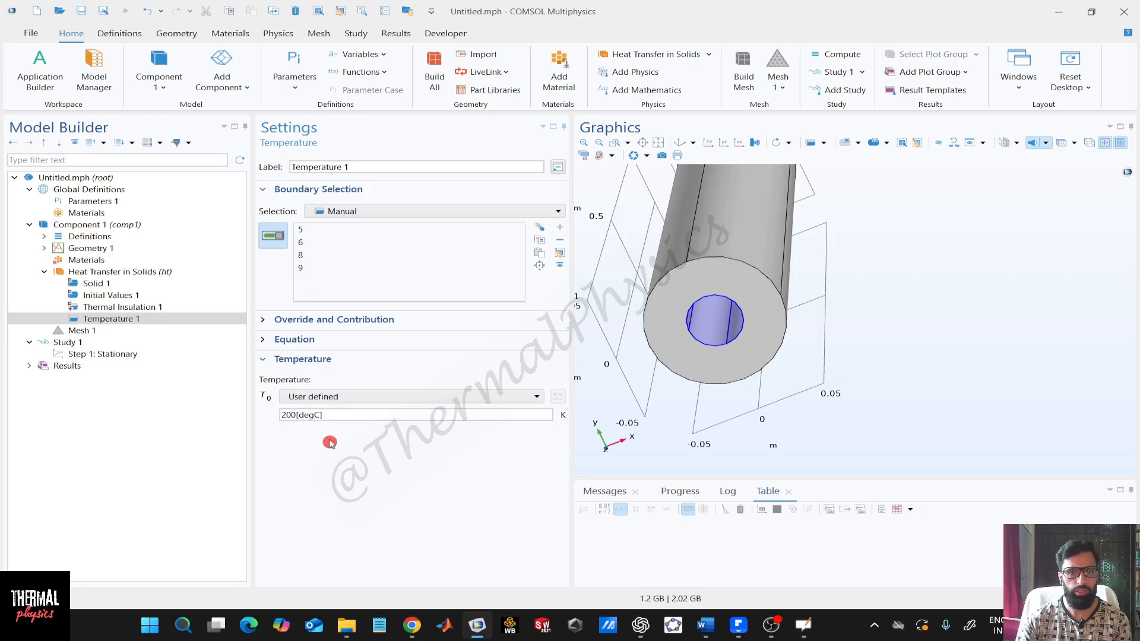
Add a second Temperature condition and assign it to the four outer faces of the pipe, boundaries 1, 2, 7 and 10.
right_click(173, 275)
click(249, 186)
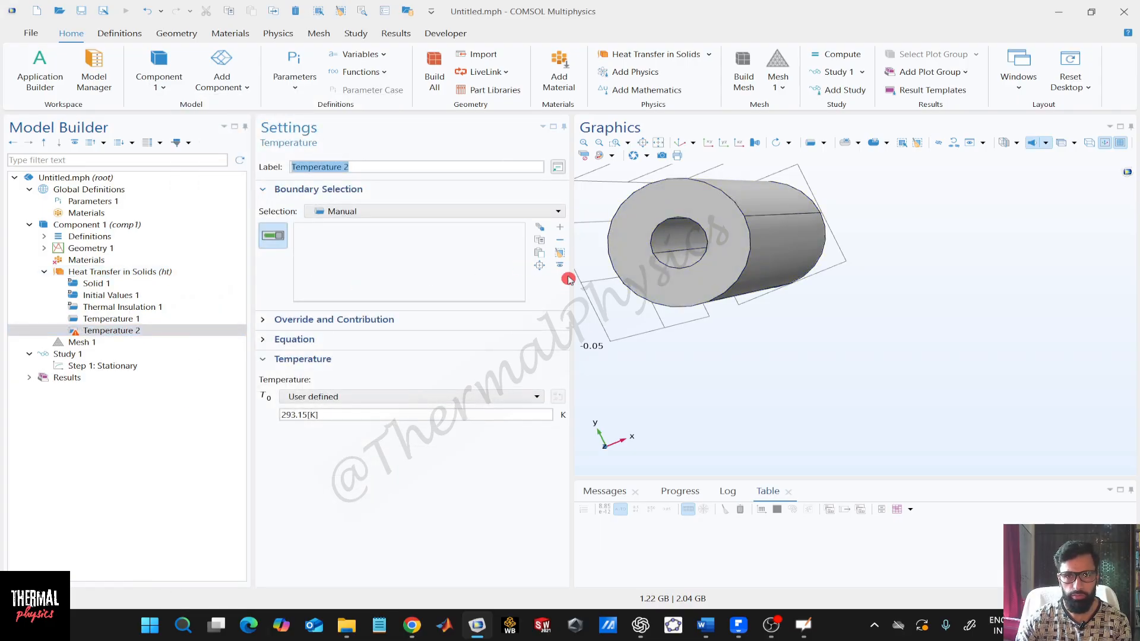
click(813, 288)
drag(789, 310, 790, 382)
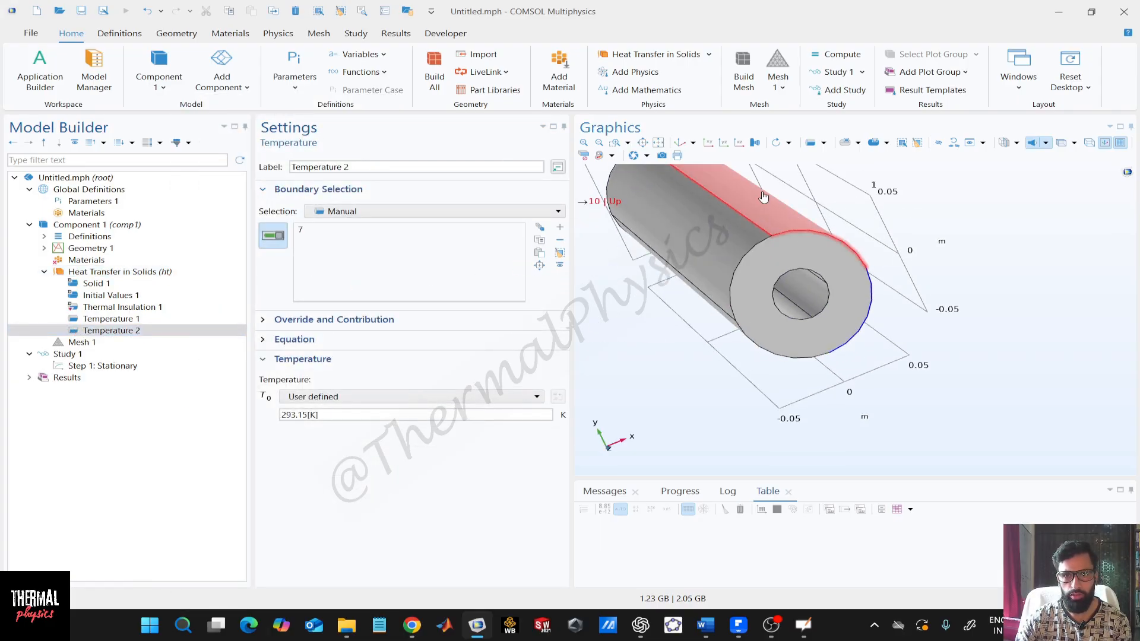
click(752, 209)
click(702, 249)
drag(643, 354, 629, 331)
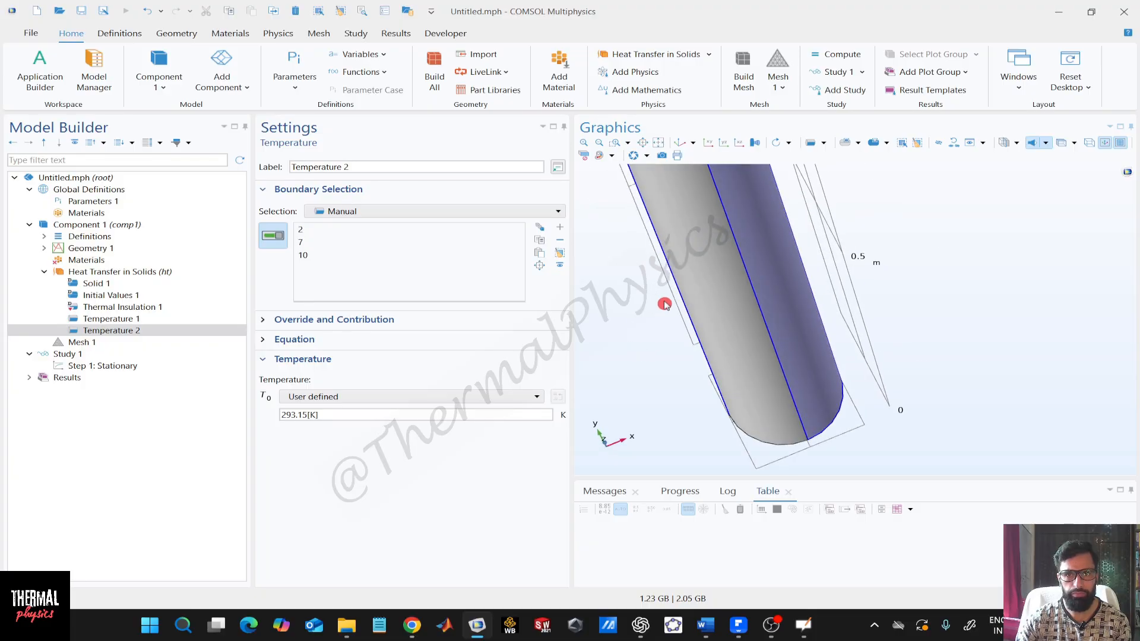
click(683, 283)
mouse_move(626, 249)
mouse_down()
mouse_move(606, 261)
mouse_move(626, 267)
mouse_up()
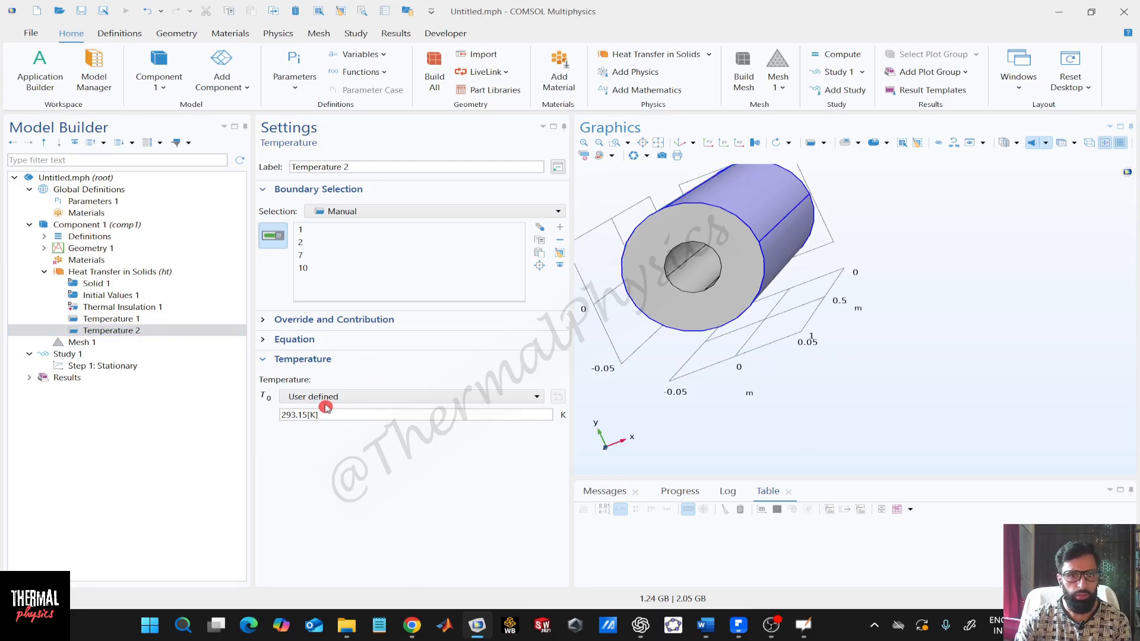
Set the Temperature 2 value on the pipe's outer surface to 50[degC].
drag(341, 415, 277, 421)
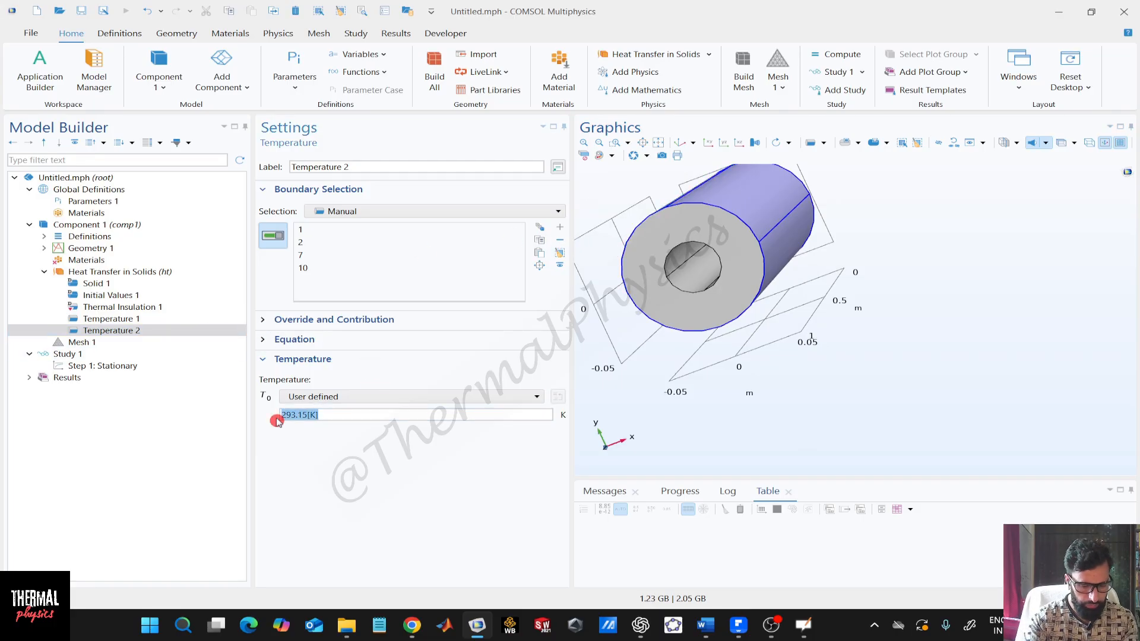
text(50[)
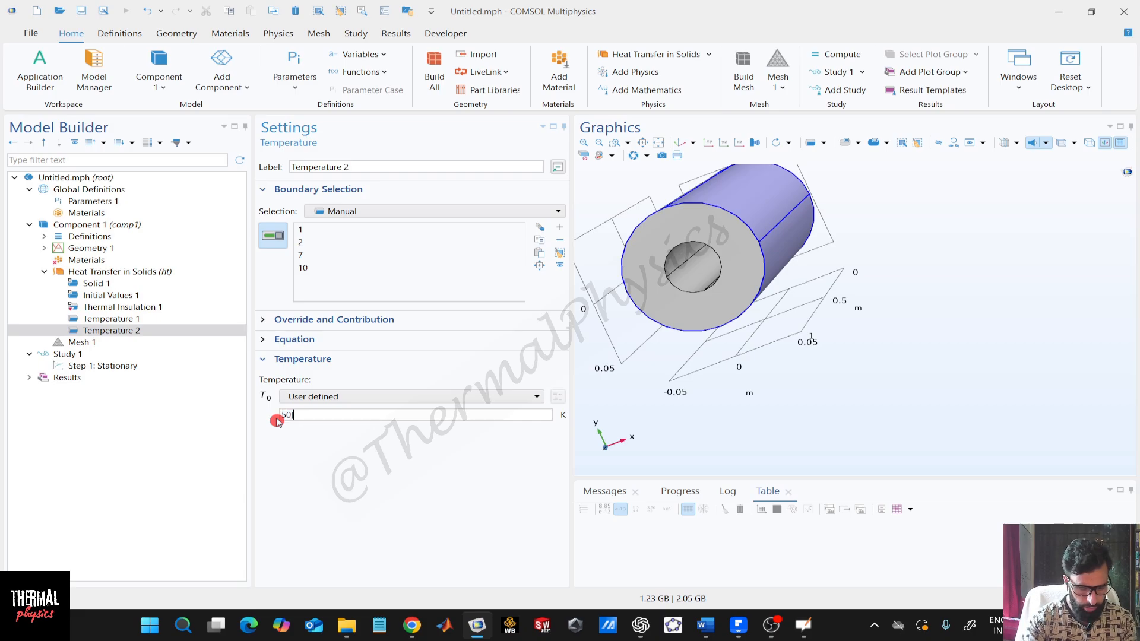
text(degC)
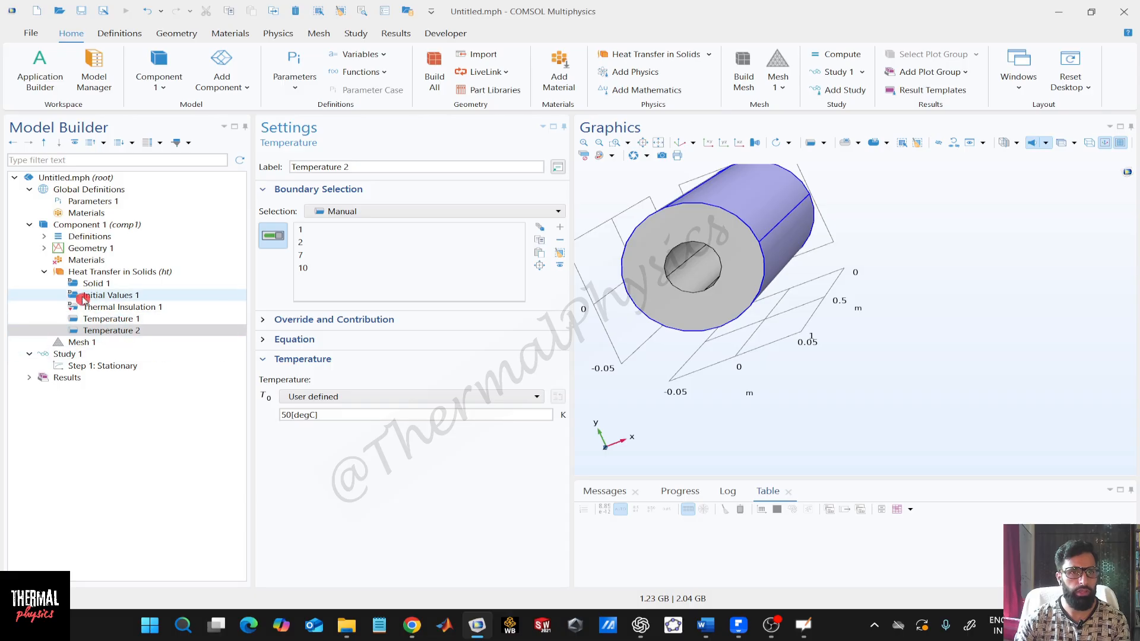
Build the physics-controlled Mesh 1 for the hollow cylinder and inspect the meshed pipe.
click(44, 272)
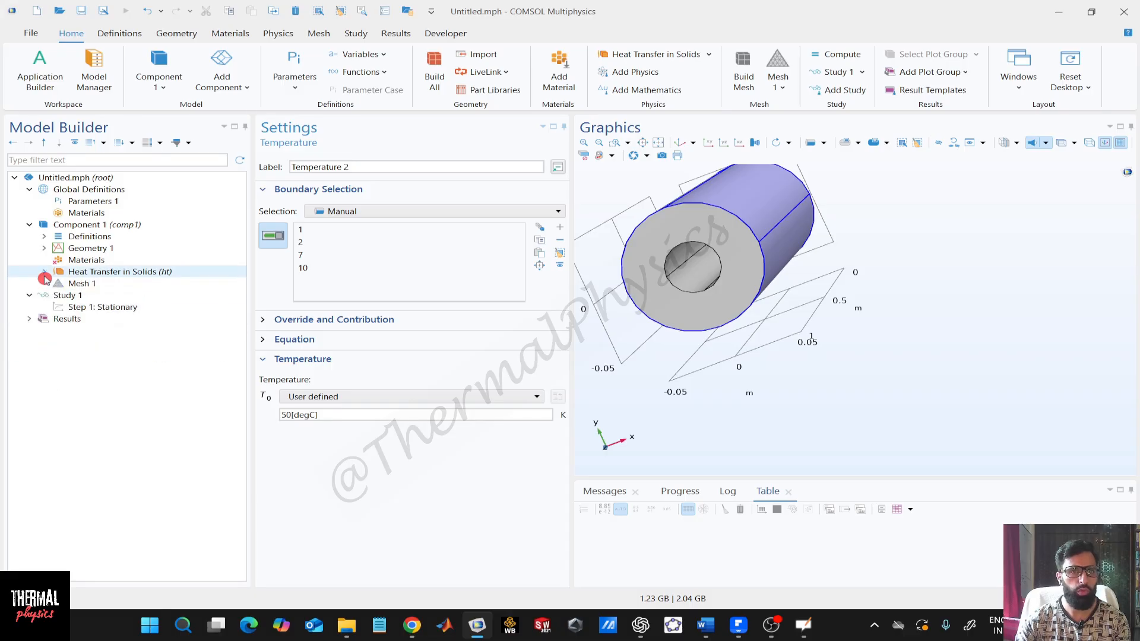
click(94, 286)
click(280, 157)
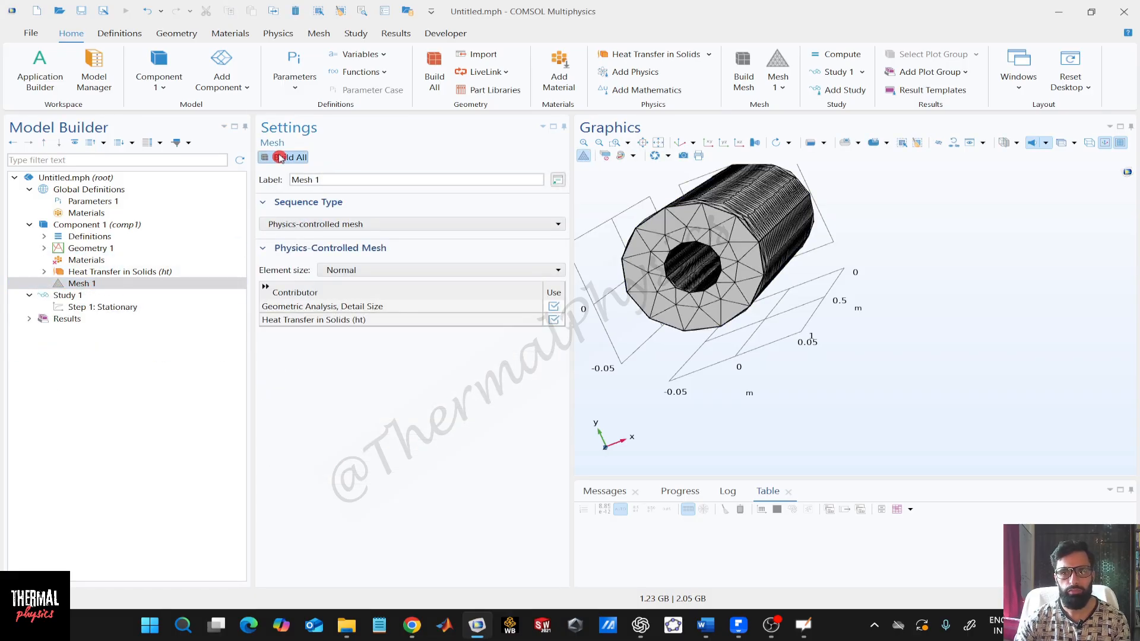
drag(936, 234, 947, 285)
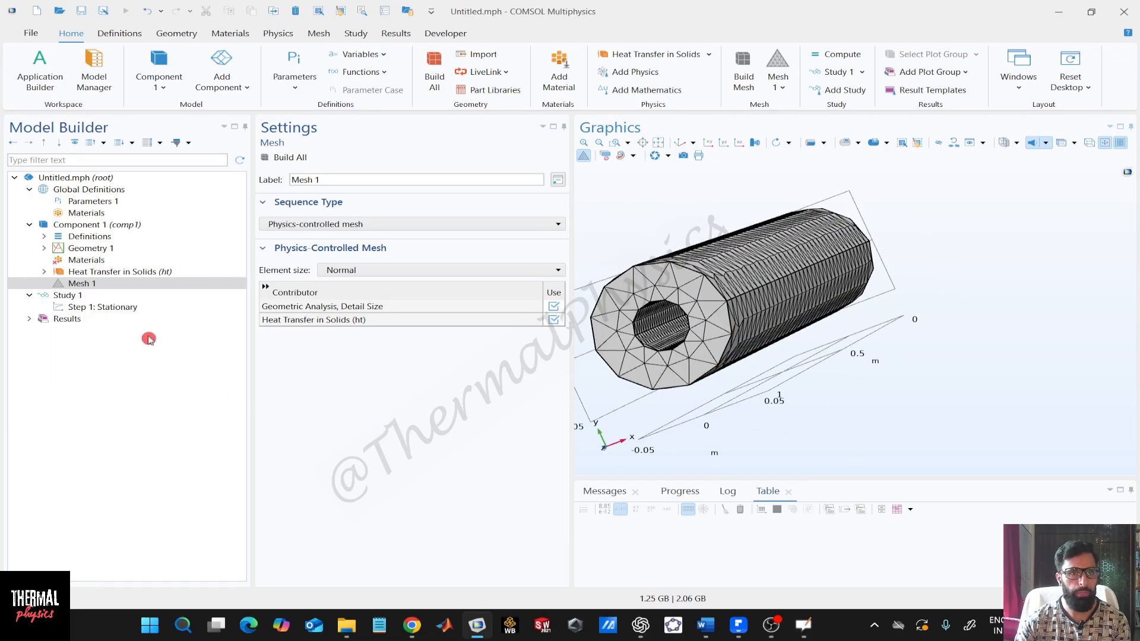
Compute the stationary study and inspect the temperature plot of the pipe.
click(127, 308)
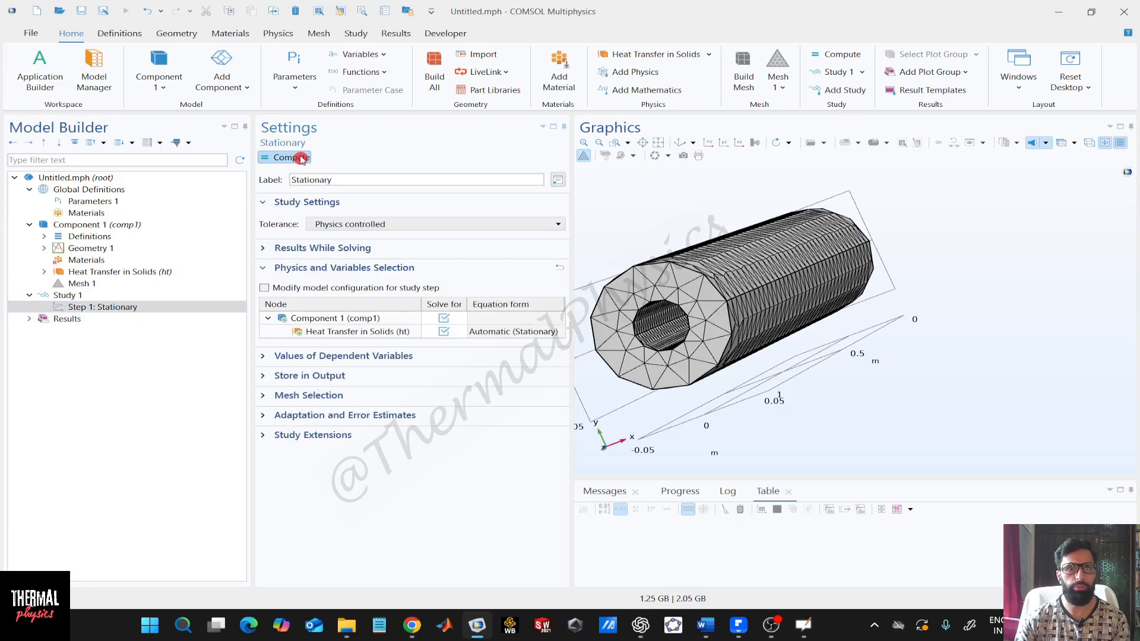
click(302, 158)
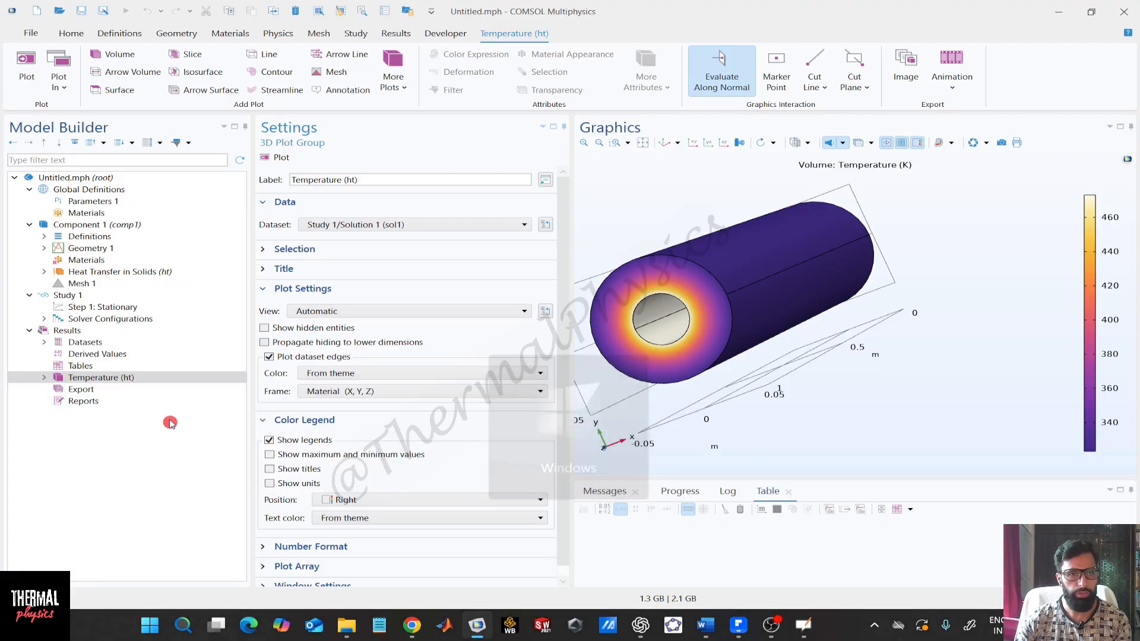
mouse_move(646, 229)
mouse_down()
mouse_move(603, 279)
mouse_move(653, 226)
mouse_up()
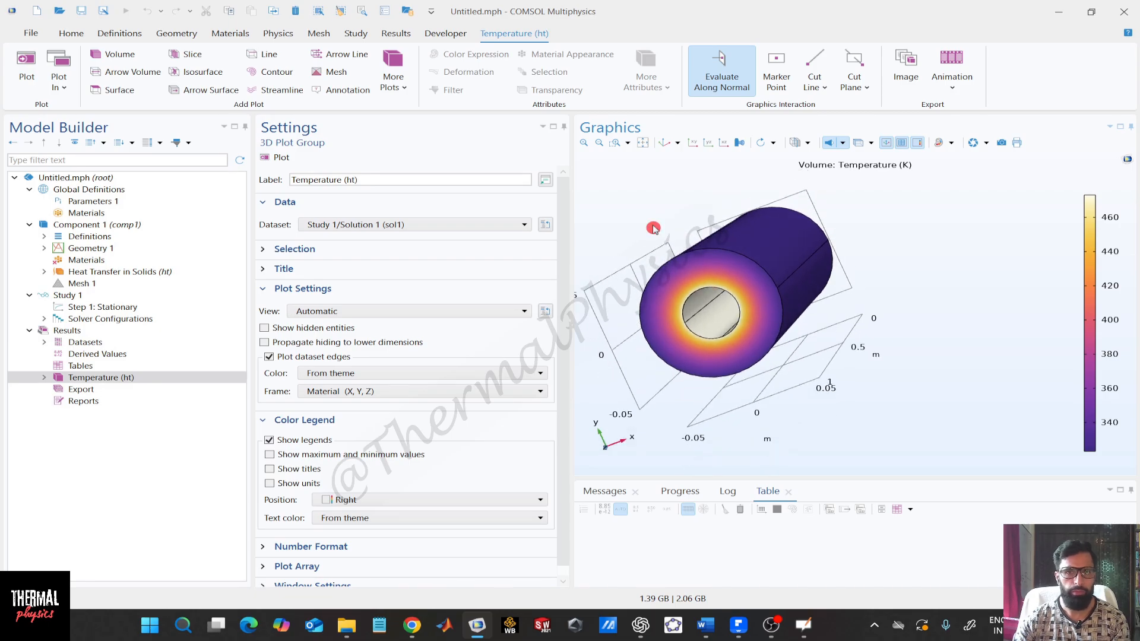
Add a Surface Integration under Derived Values.
right_click(158, 354)
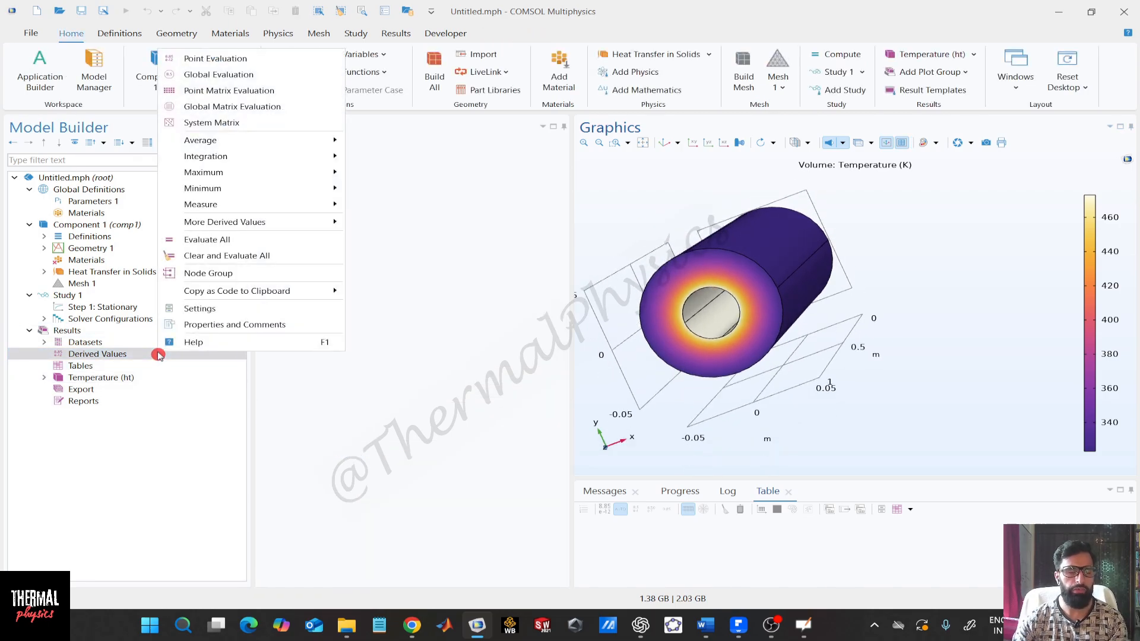
mouse_move(286, 164)
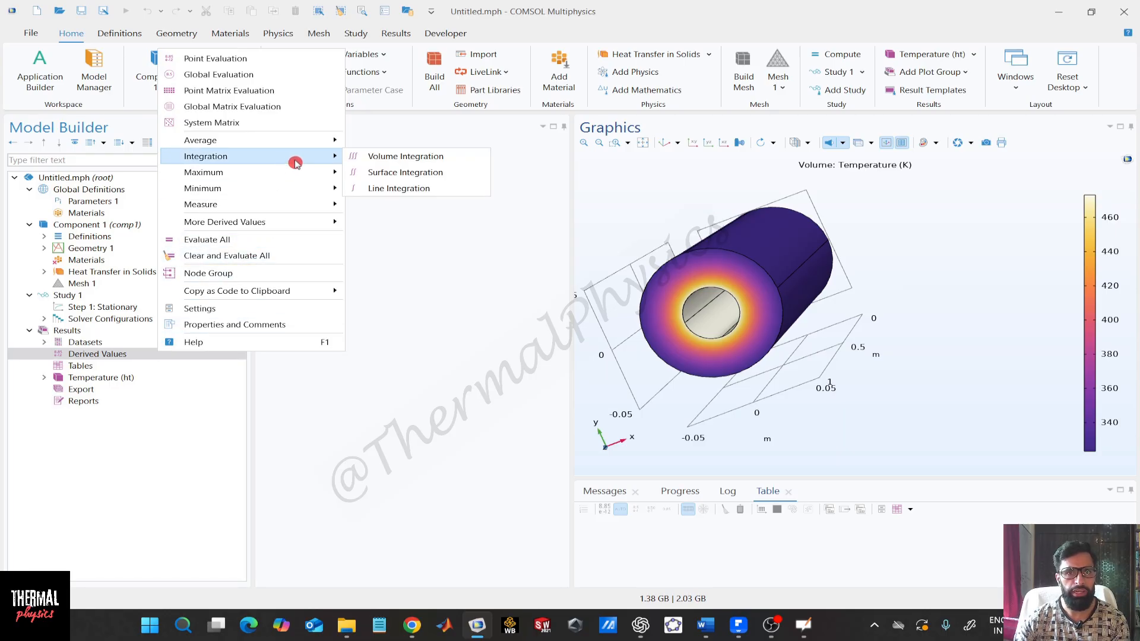
click(405, 172)
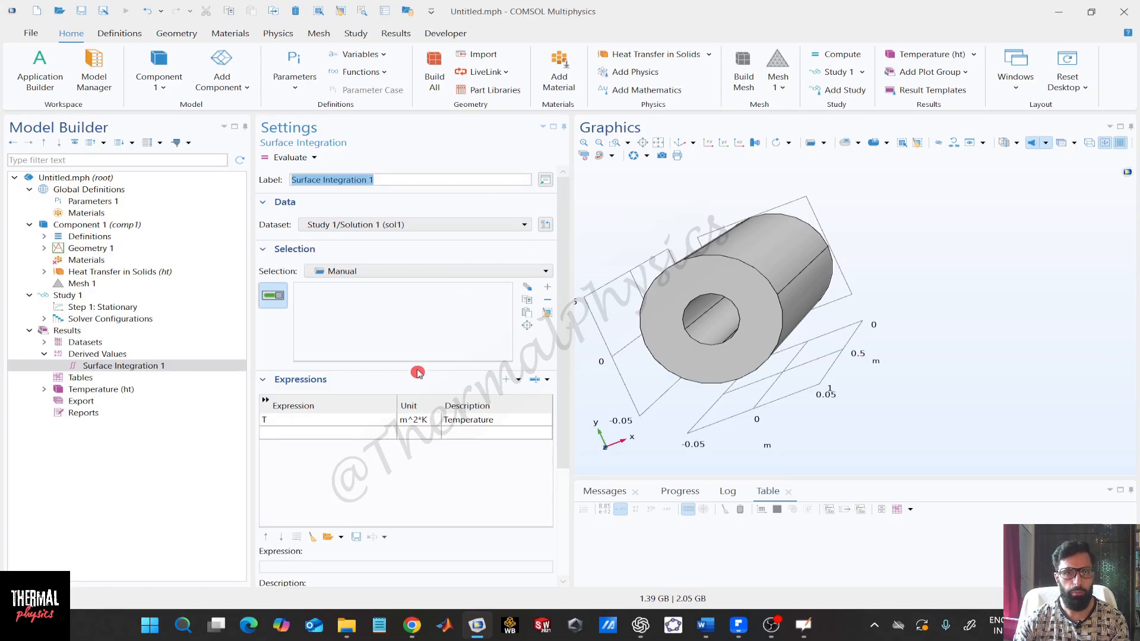
Replace the surface integration expression with ht.ntflux, the normal total heat flux from the Heat Transfer in Solids boundary fluxes.
click(534, 380)
click(569, 252)
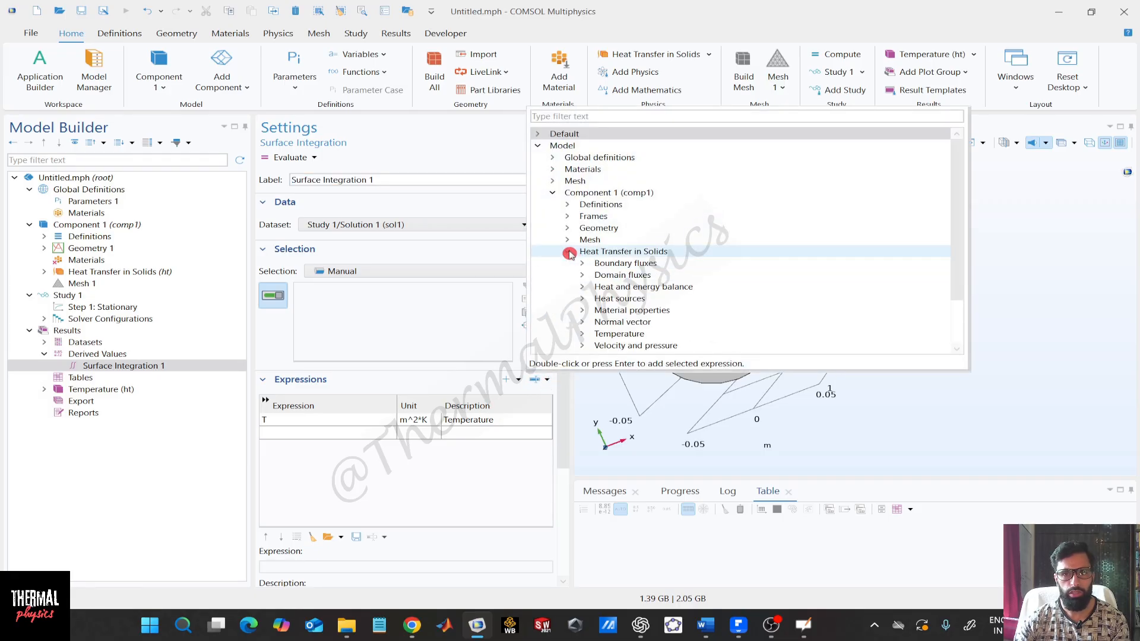
click(581, 265)
click(582, 265)
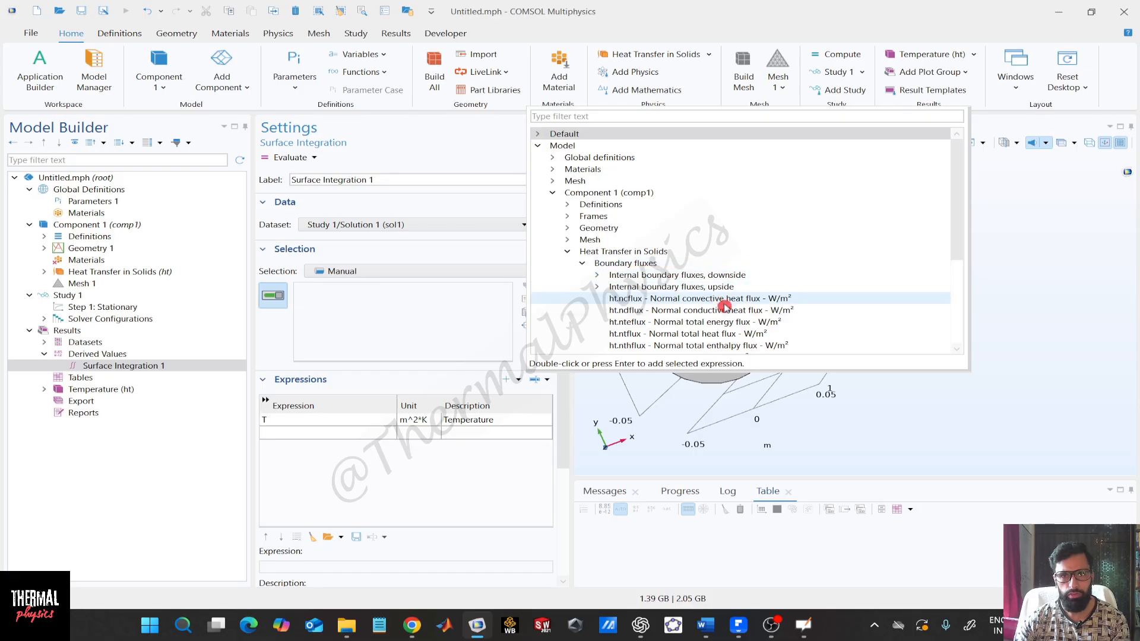
click(770, 313)
click(753, 322)
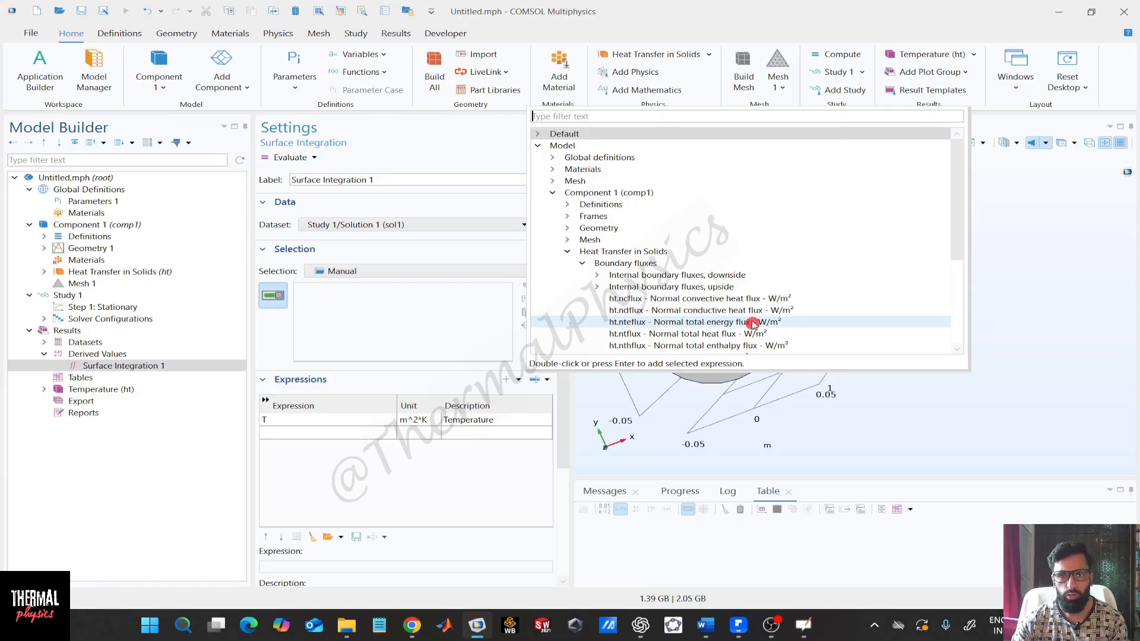
click(767, 334)
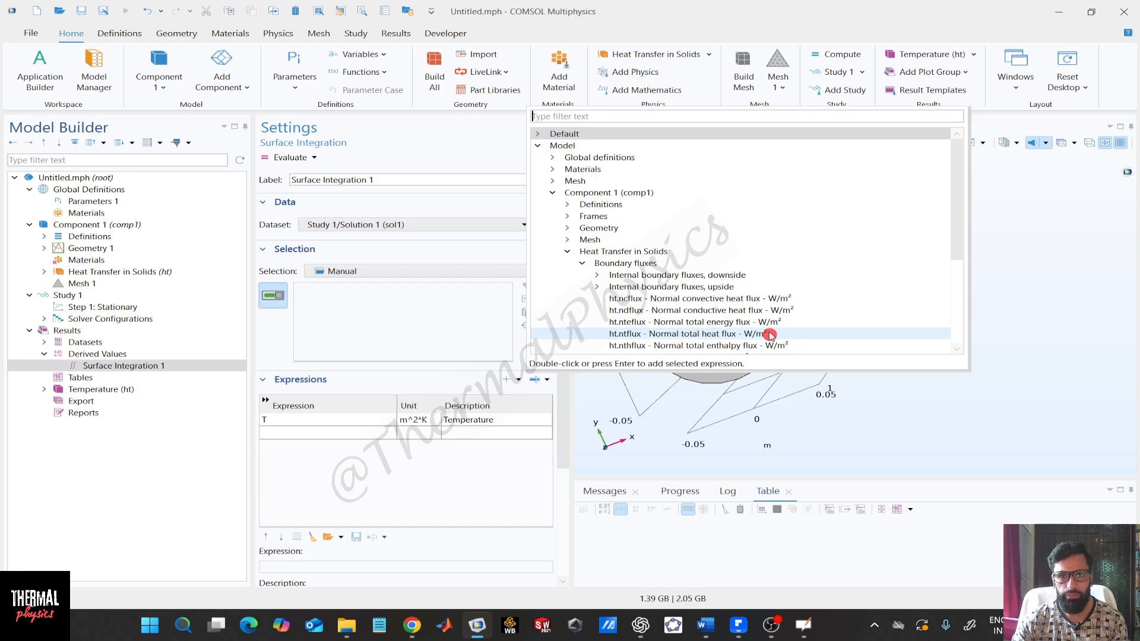
double_click(769, 334)
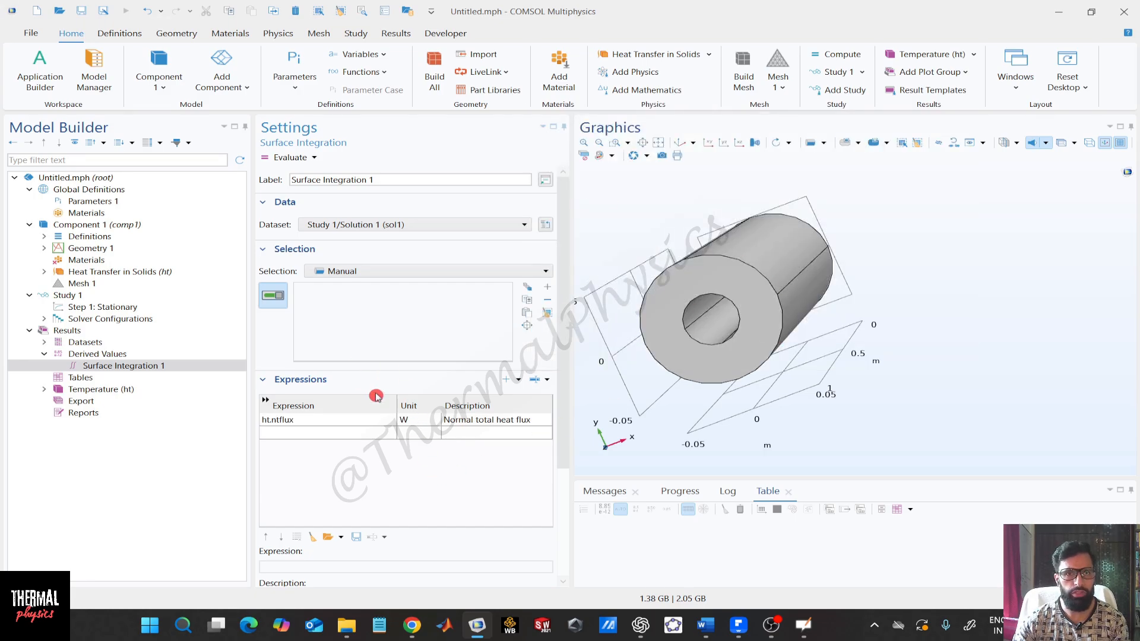
Select the four inner cylindrical boundaries 5, 6, 8 and 9 for the surface integration and evaluate it.
click(700, 316)
click(715, 341)
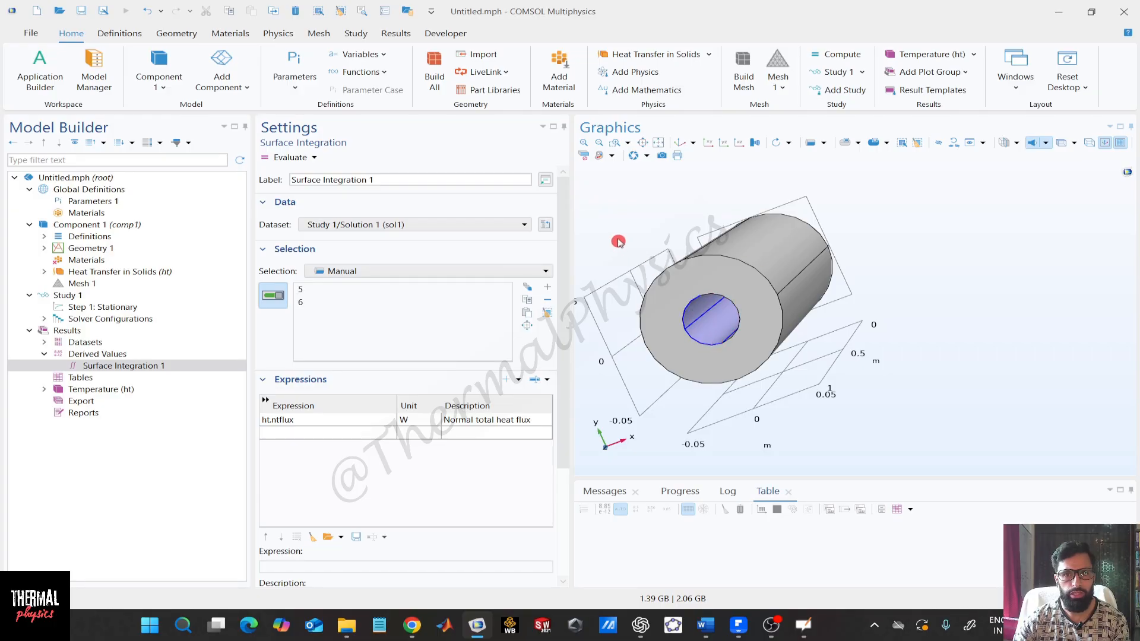
drag(619, 240, 624, 221)
click(752, 260)
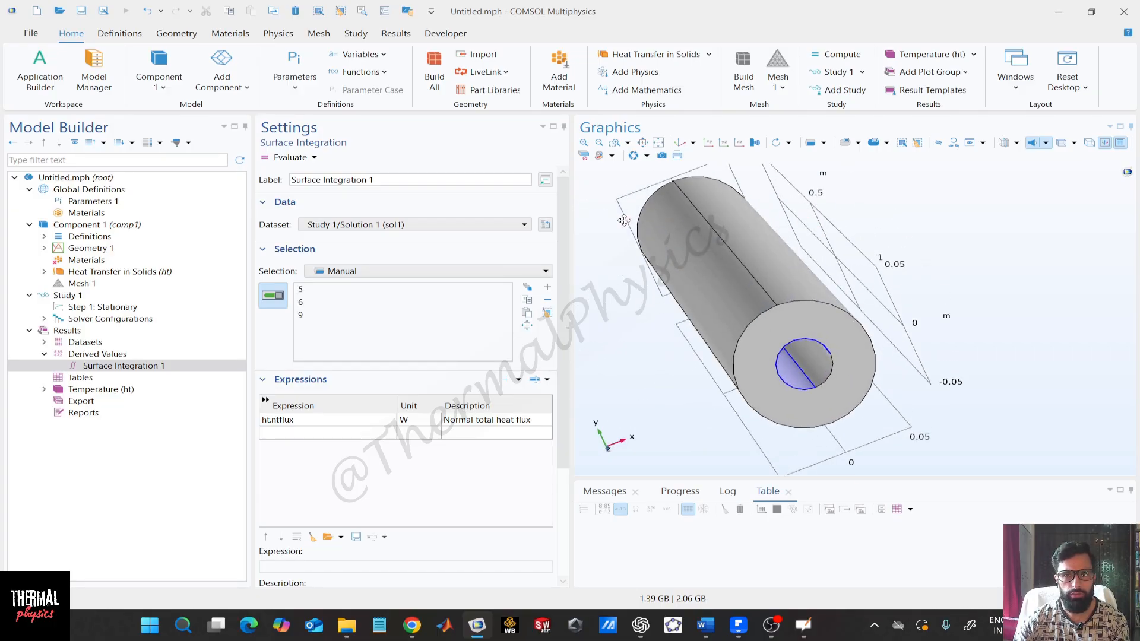
click(812, 369)
drag(611, 339, 601, 336)
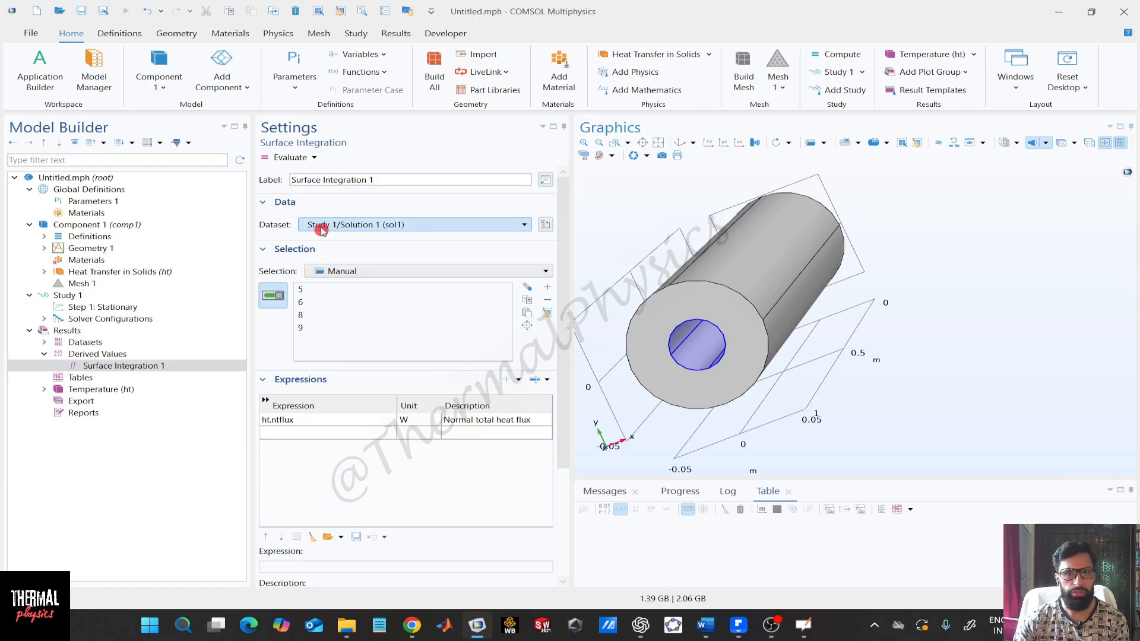
click(290, 158)
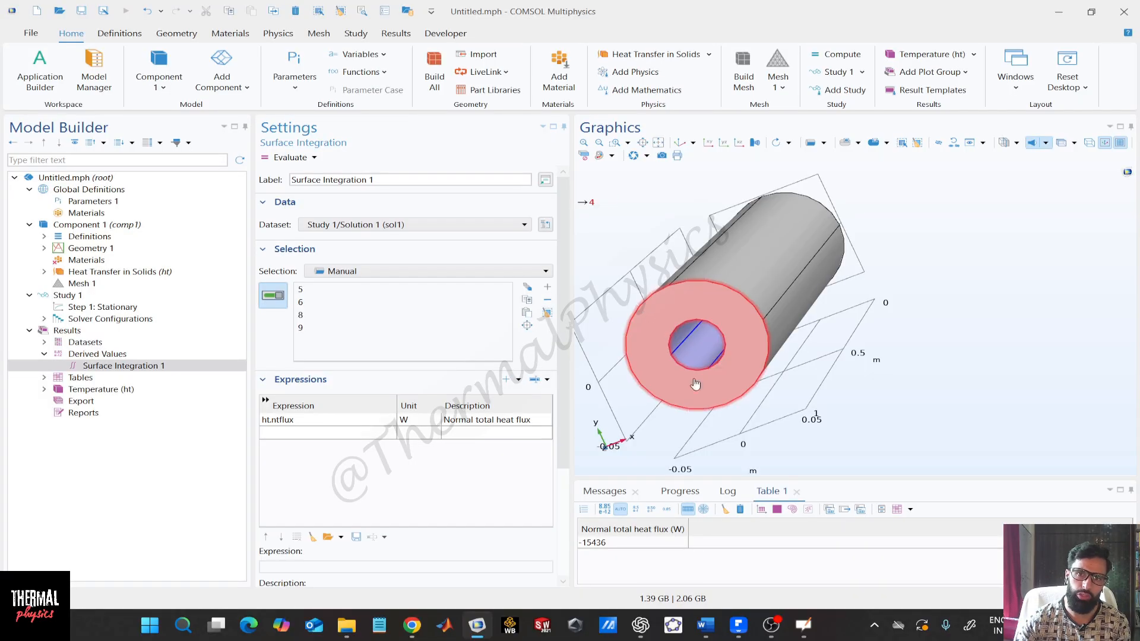
click(588, 549)
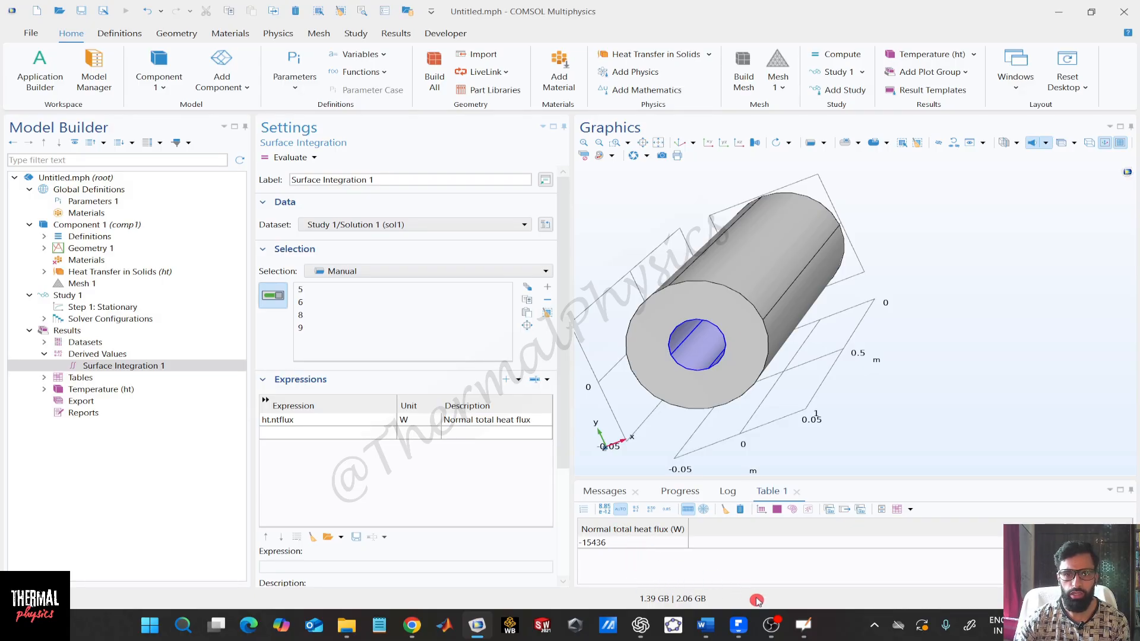
Switch to OpenBoard to compare the heat rate with the handwritten solution, and return to COMSOL Multiphysics.
click(803, 624)
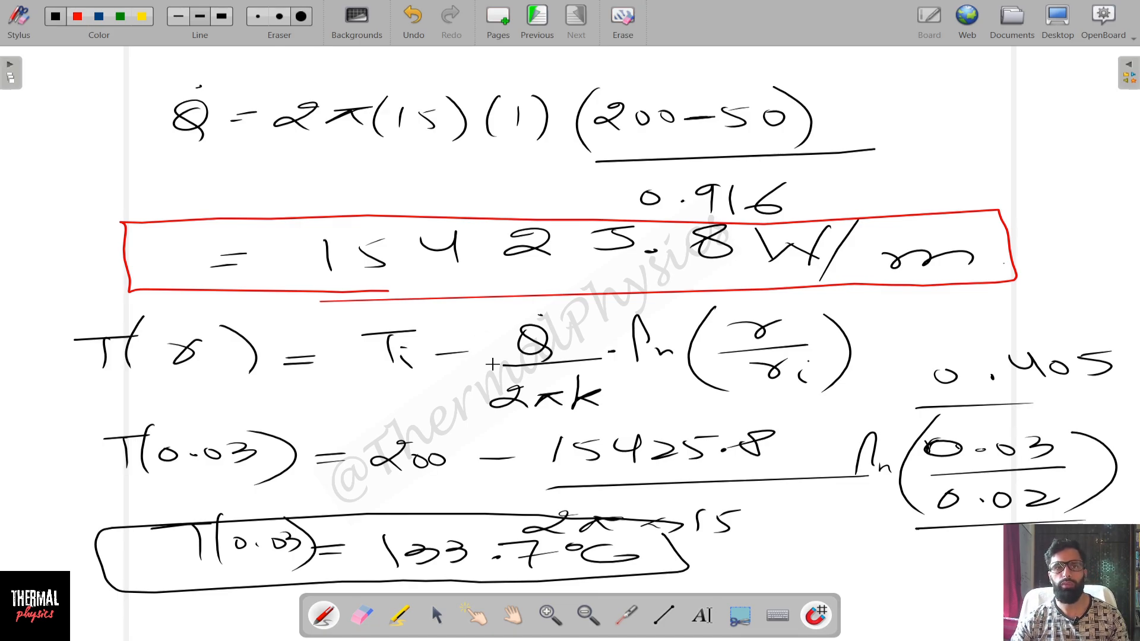
key(super)
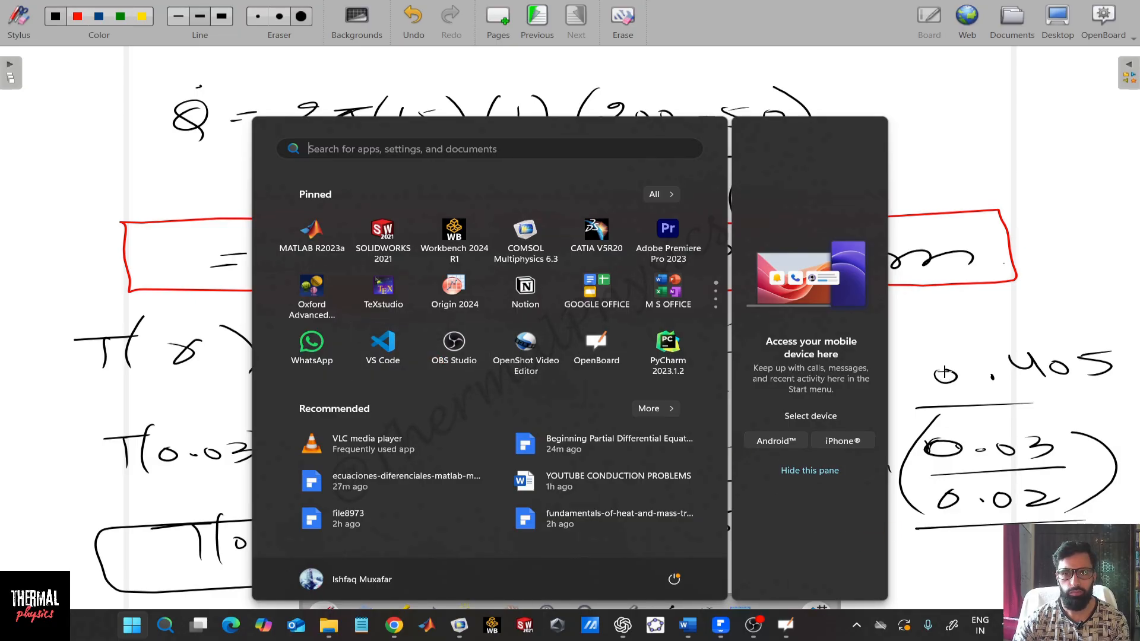
click(459, 625)
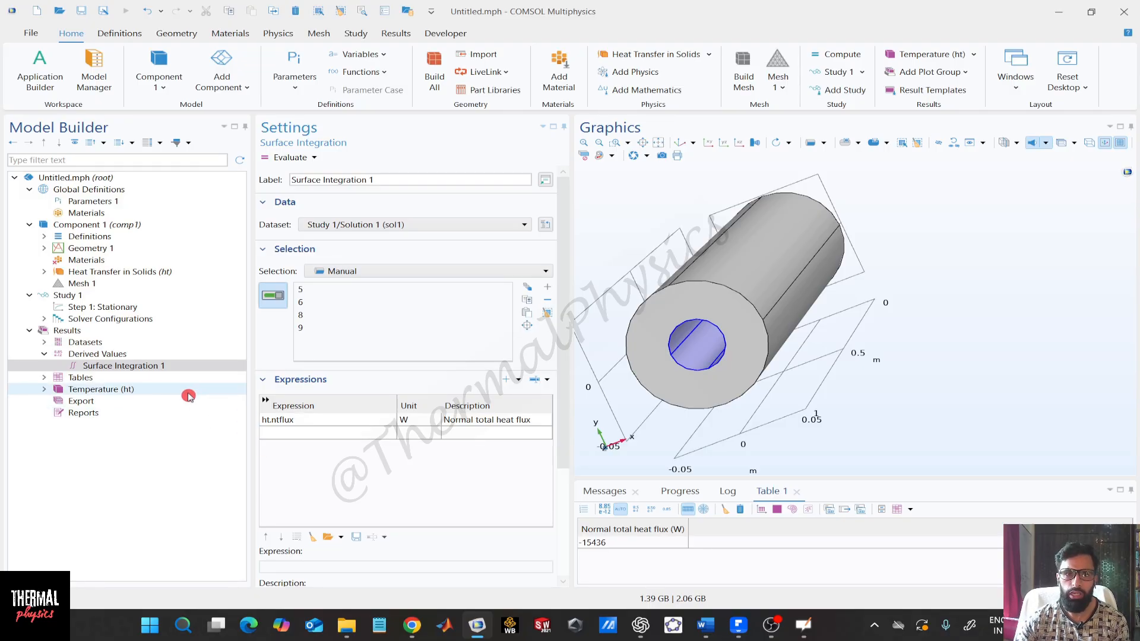
Add a Cut Point 3D dataset to the results datasets.
click(128, 342)
right_click(128, 342)
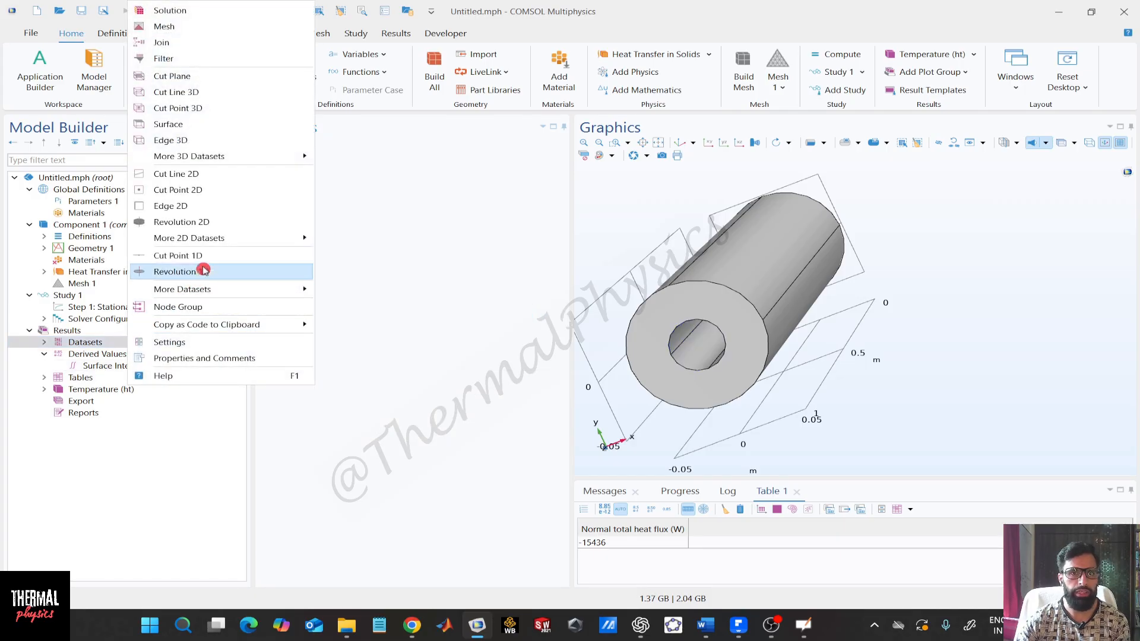
click(229, 107)
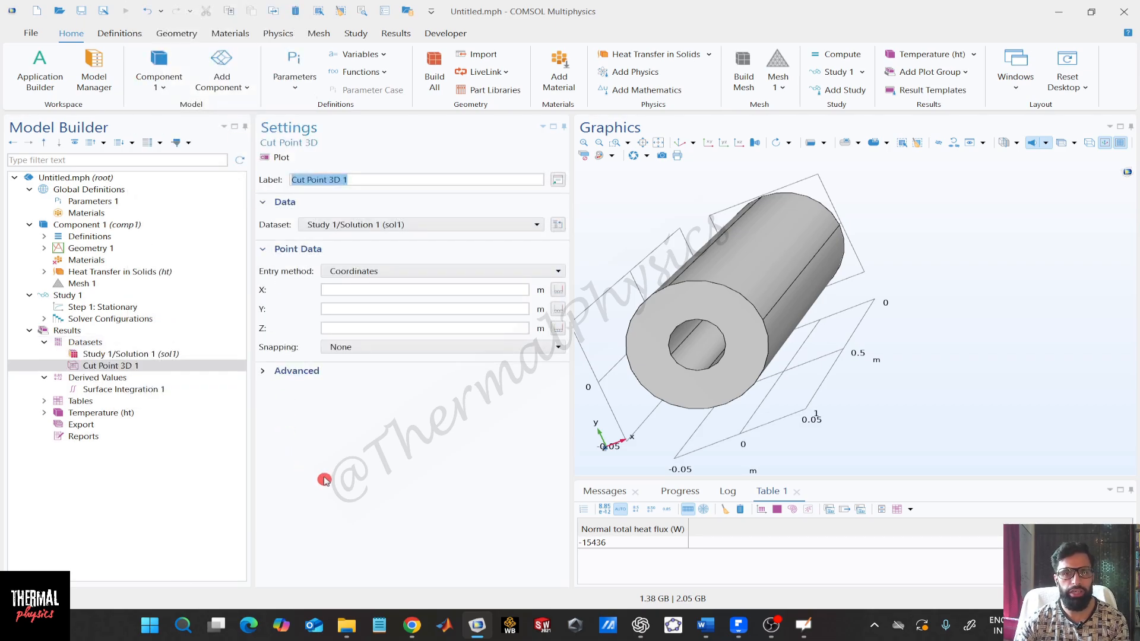
Set the cut point coordinates to X 0.5, Y 0.03 and Z 0.03 m and plot the point.
click(367, 288)
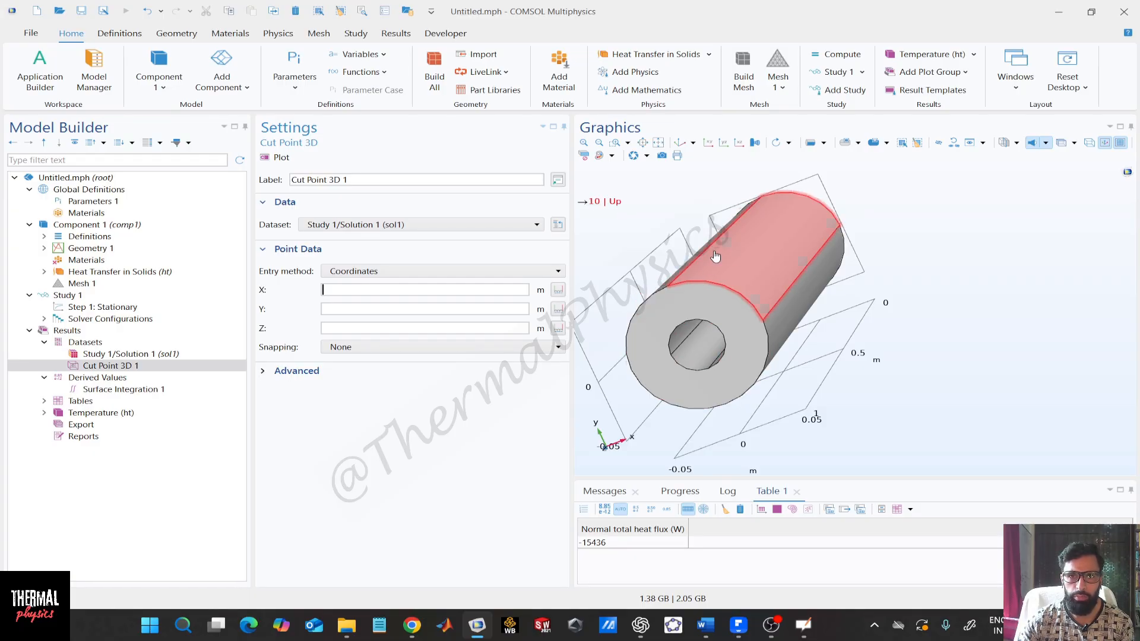
click(389, 290)
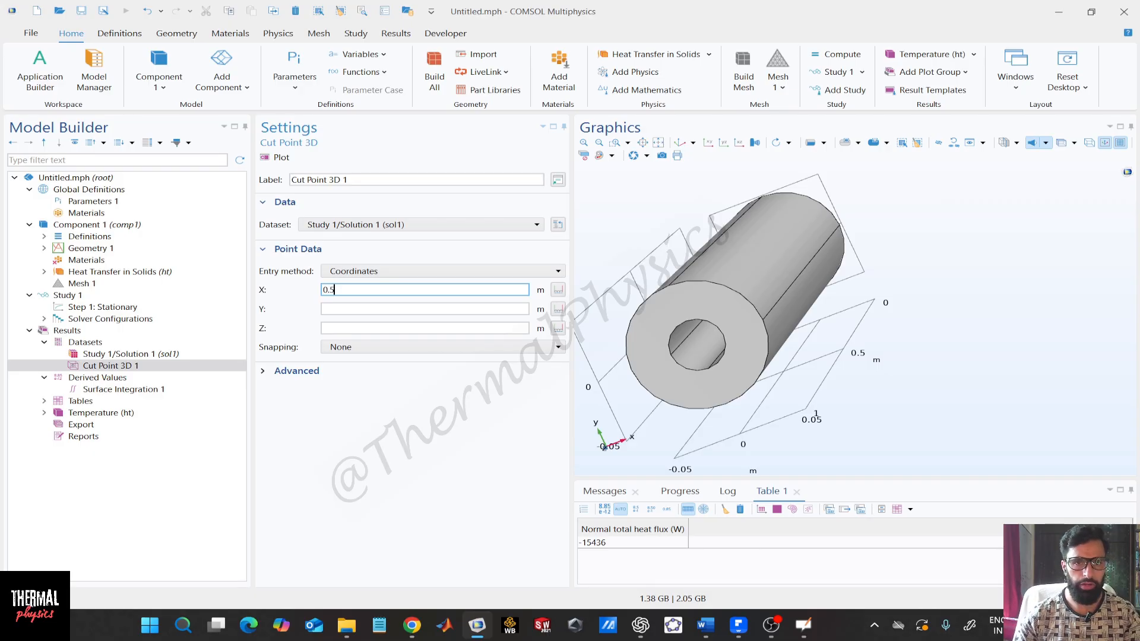
click(395, 309)
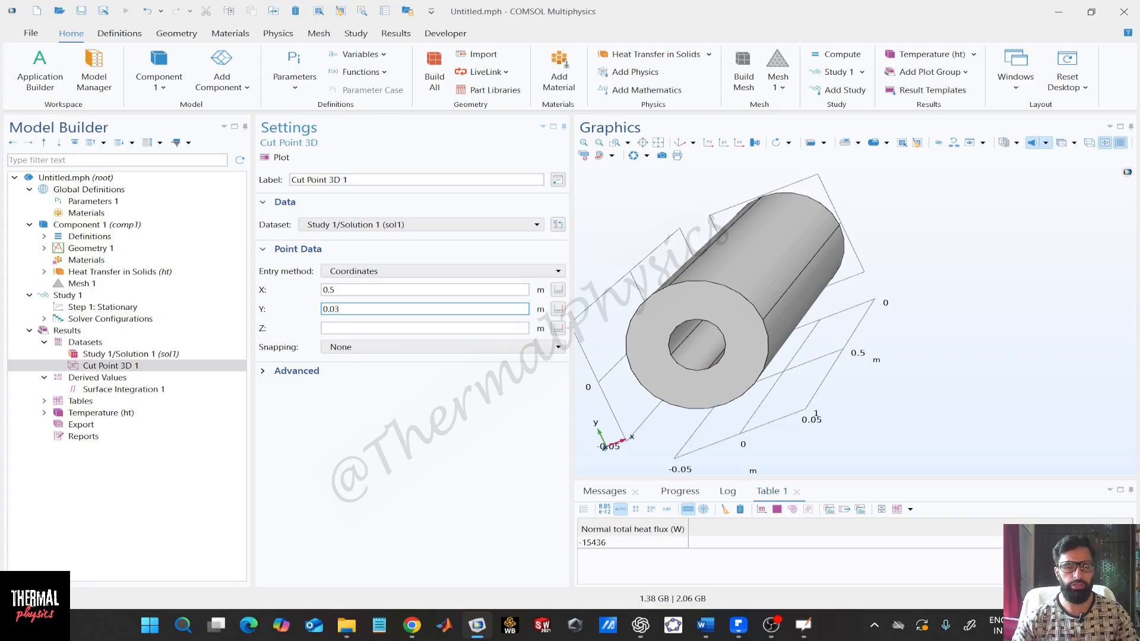
click(399, 329)
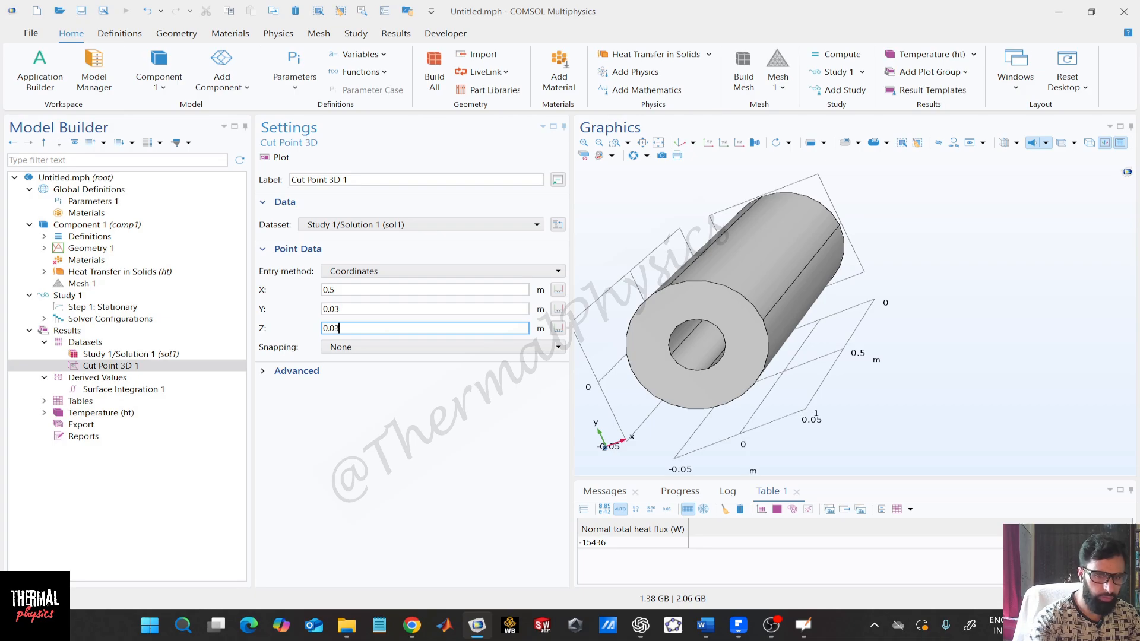
click(441, 382)
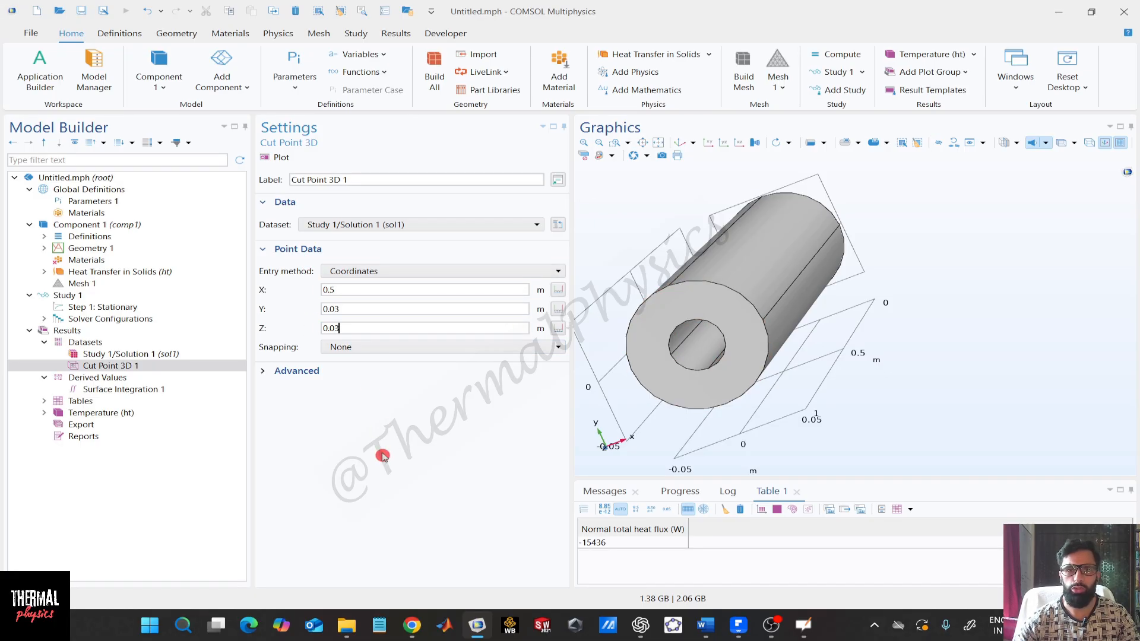
click(295, 167)
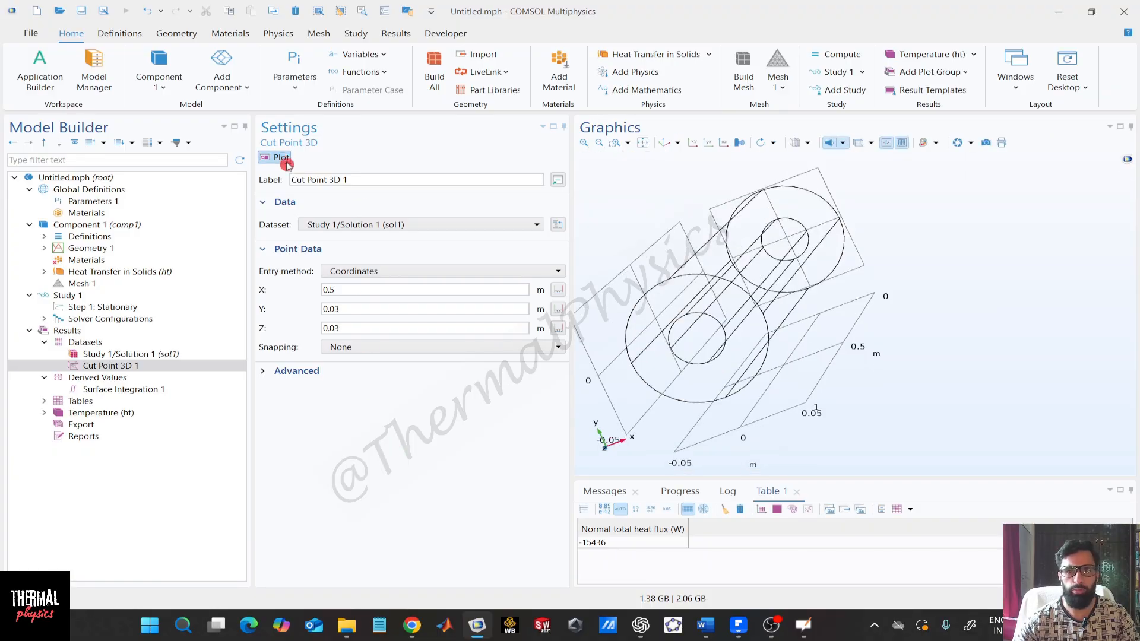
drag(875, 336, 862, 337)
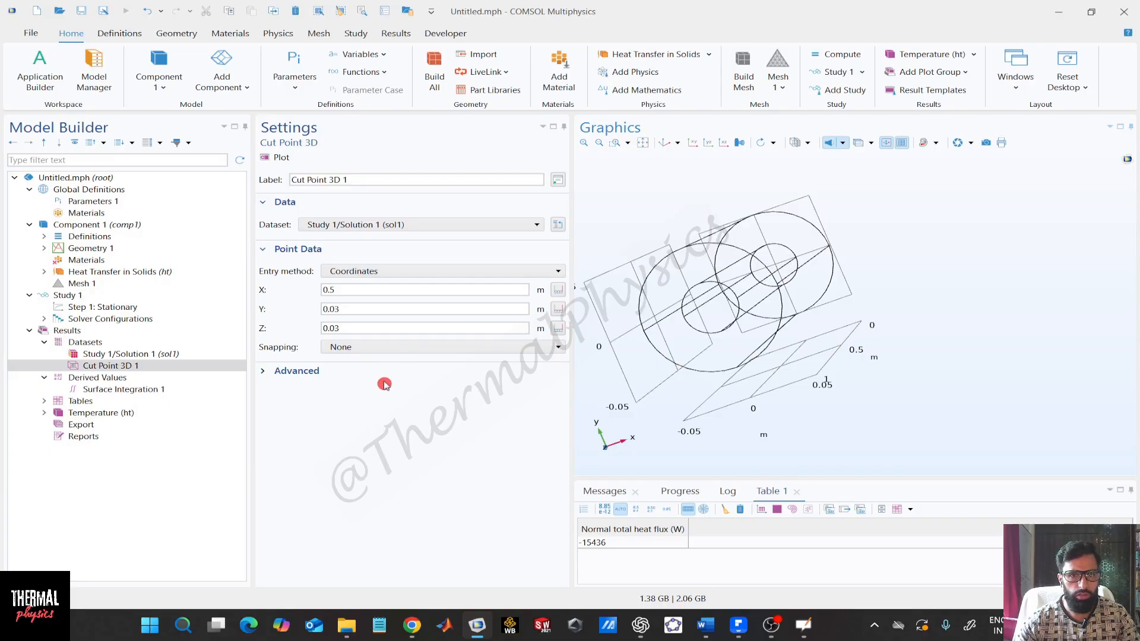
Set the cut point's Z coordinate to 0.5 m.
click(360, 332)
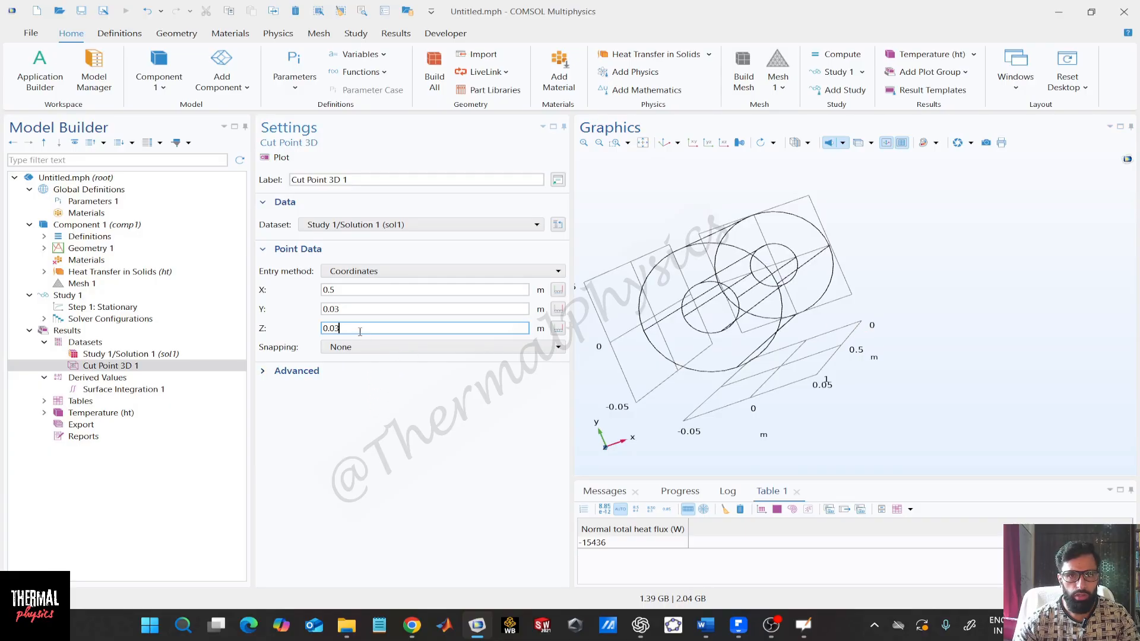
key(BackSpace)
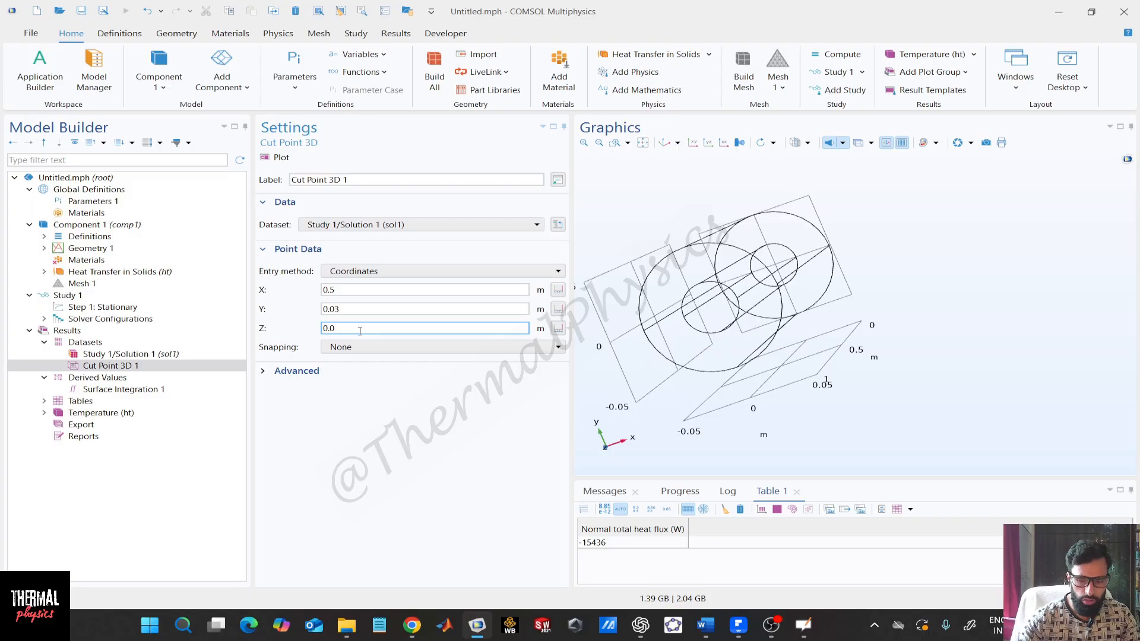
key(BackSpace)
key(BackSpace)
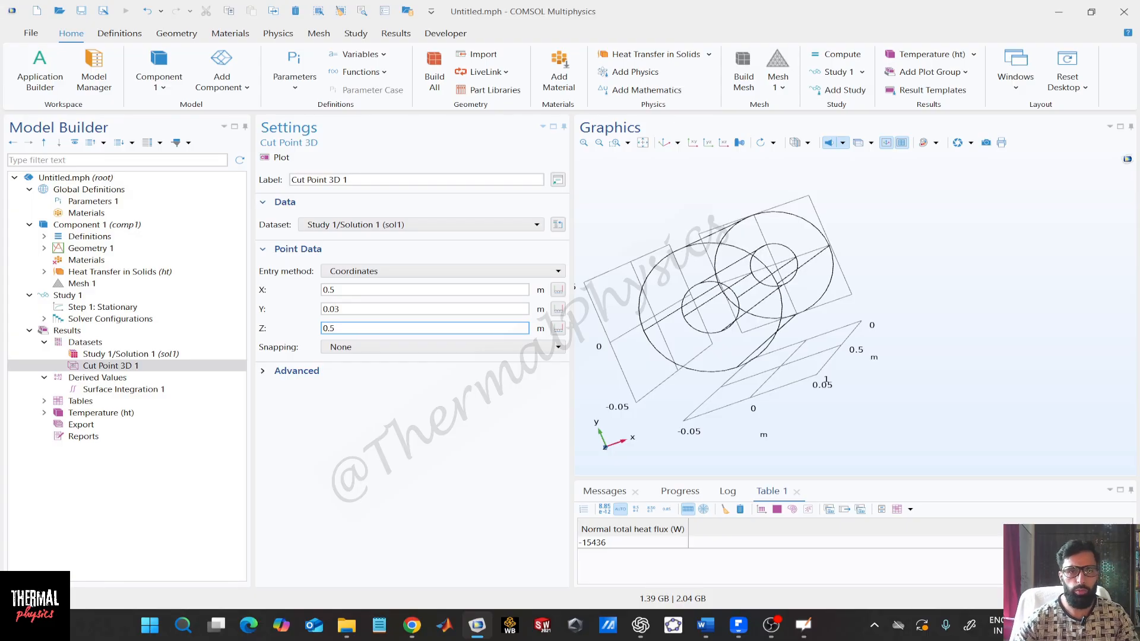
click(399, 454)
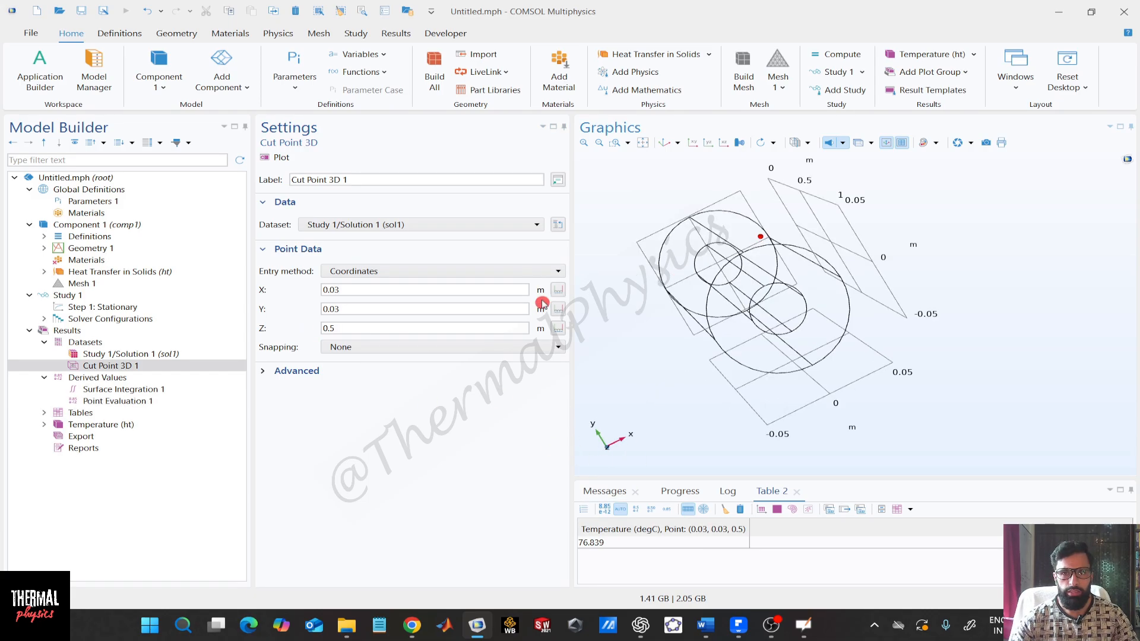
Set the cut point's X coordinate to 0 and plot its position within the pipe wall.
click(325, 310)
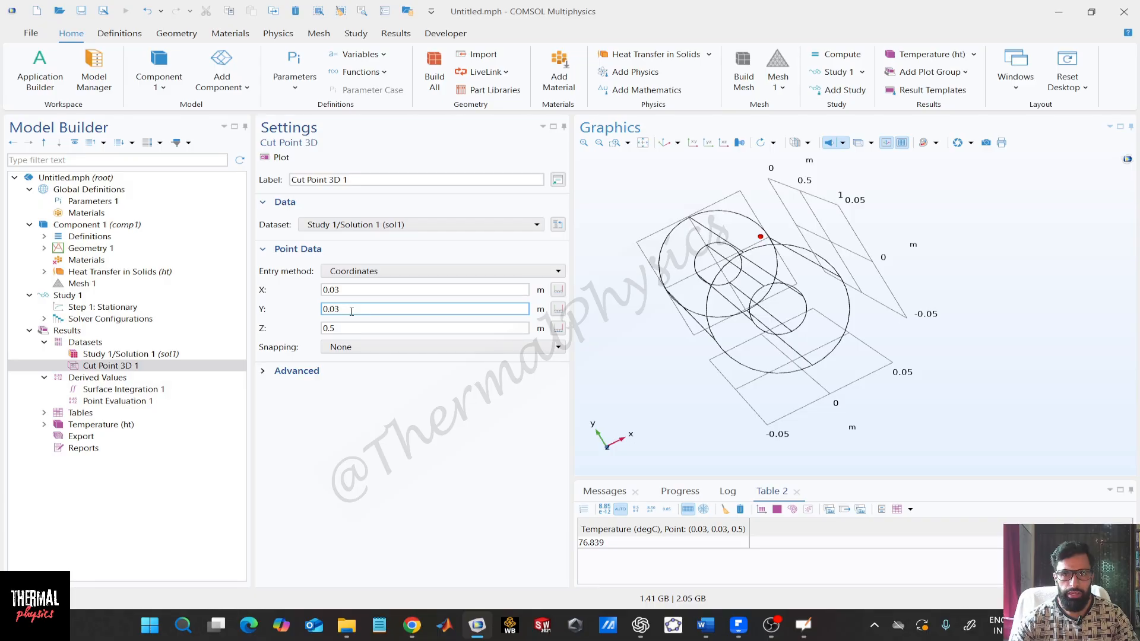
click(353, 329)
click(367, 290)
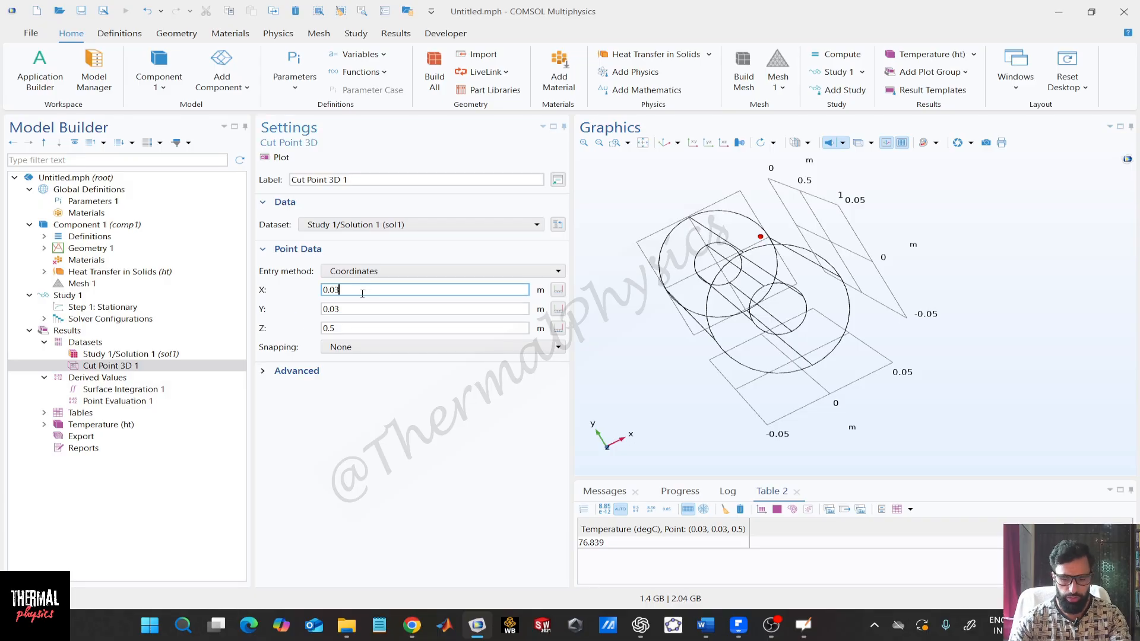
key(BackSpace)
key(BackSpace)
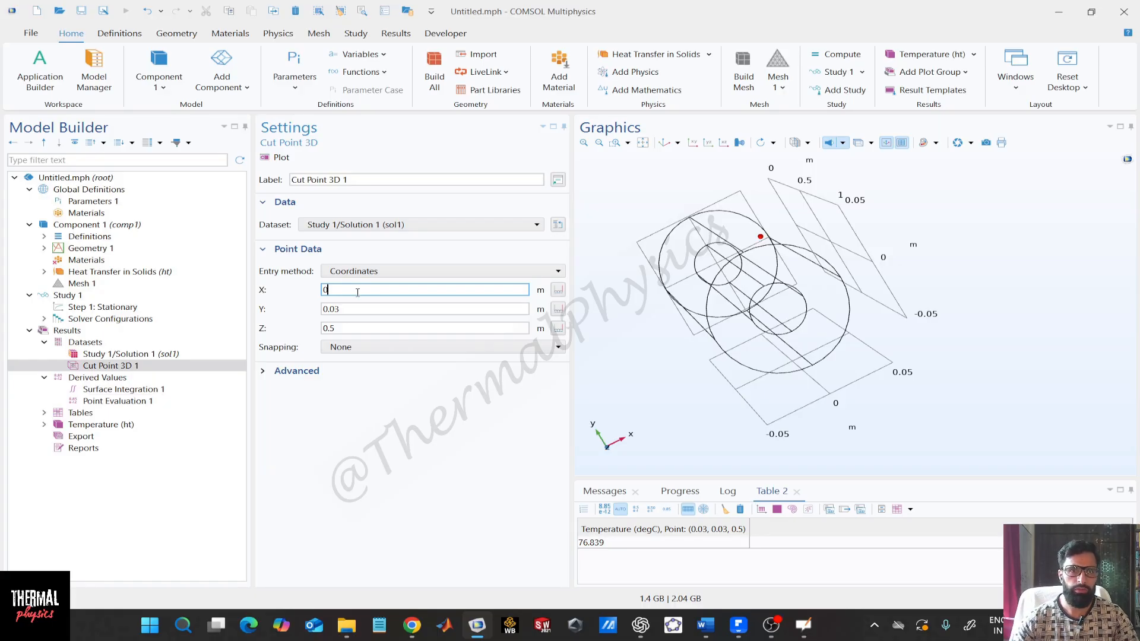
click(278, 157)
click(334, 183)
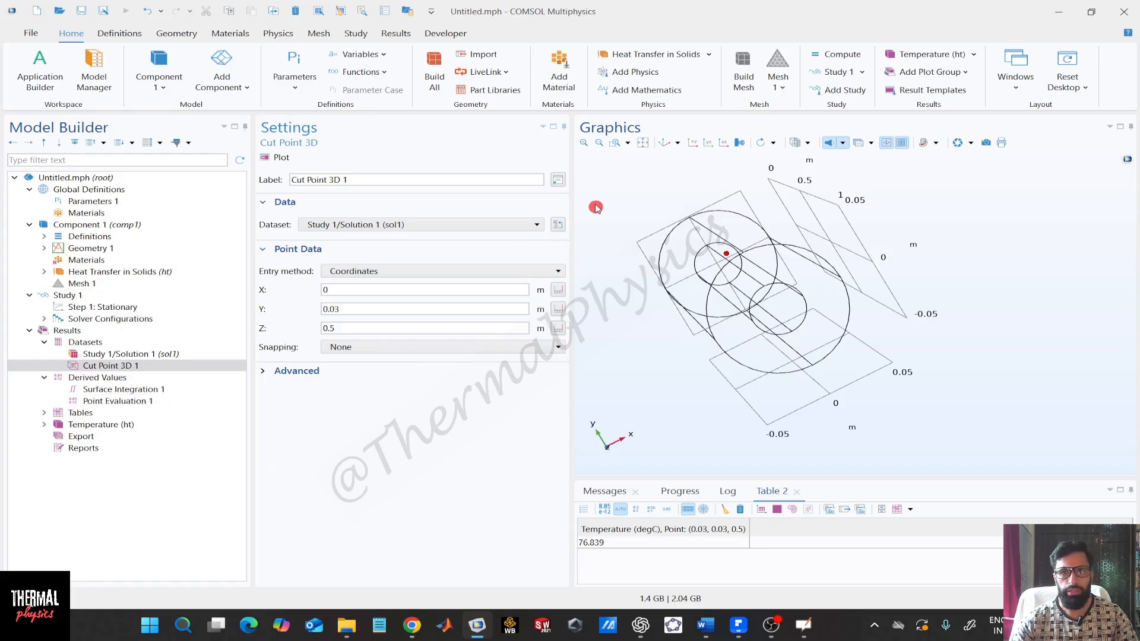
drag(595, 207, 591, 199)
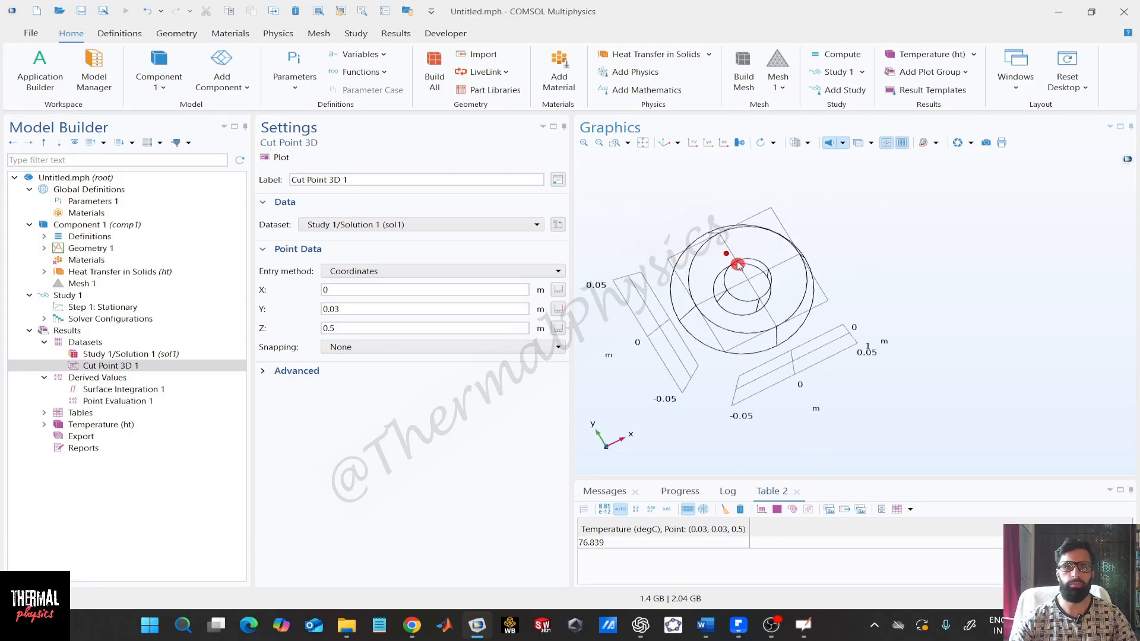
click(341, 312)
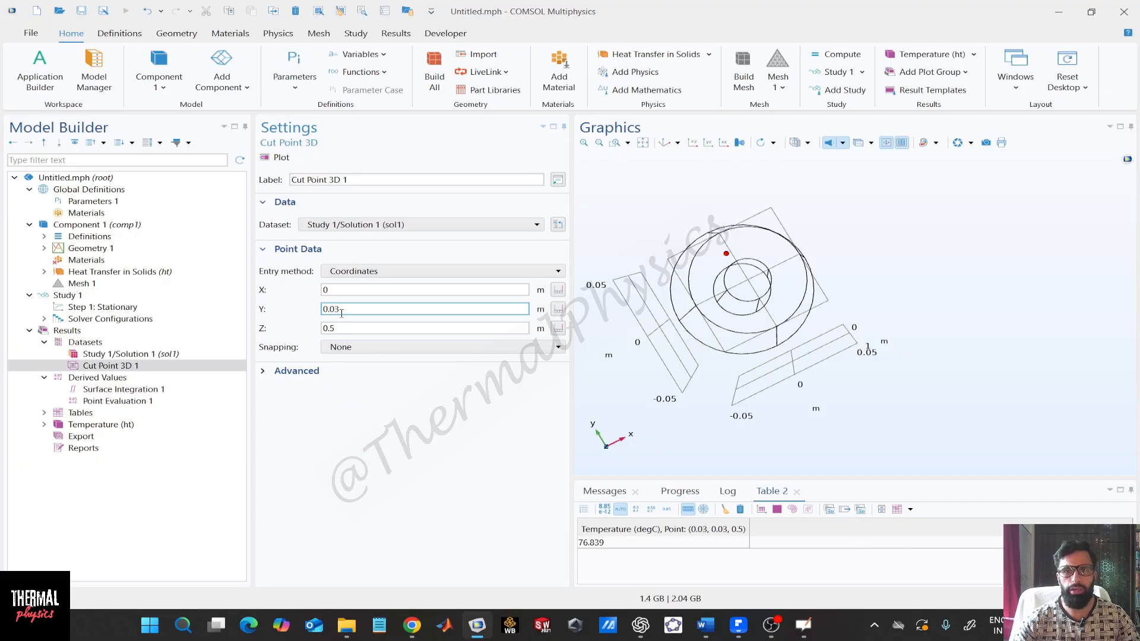
click(722, 255)
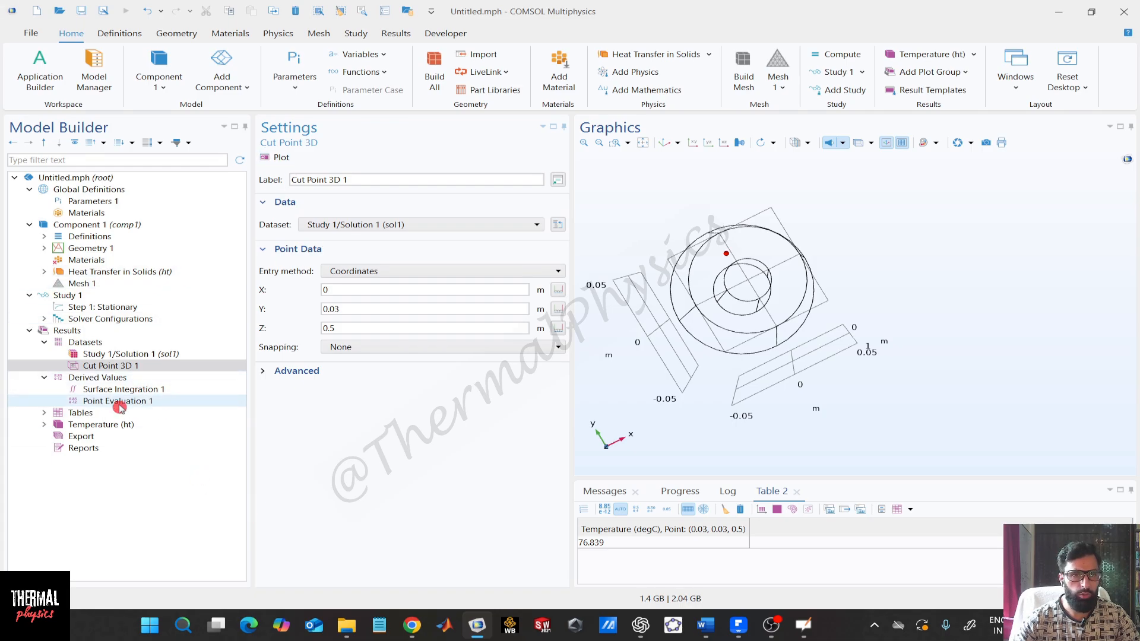
Evaluate the temperature at Cut Point 3D 1 with Point Evaluation 1 and delete the table column for point (0.03, 0.03, 0.5).
click(119, 402)
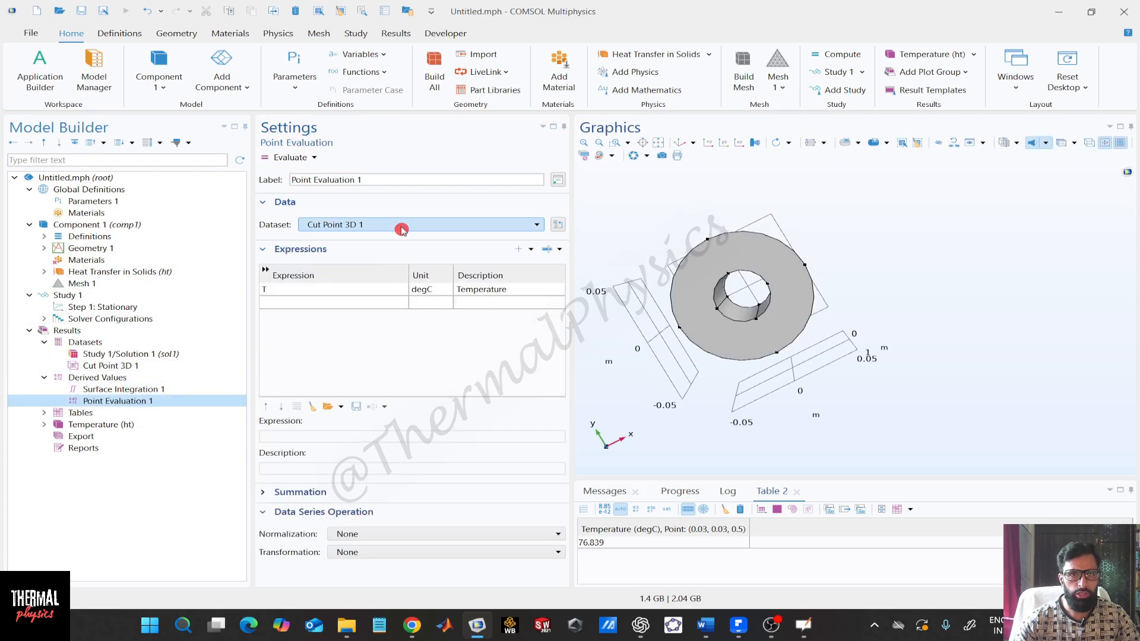
click(401, 229)
click(370, 263)
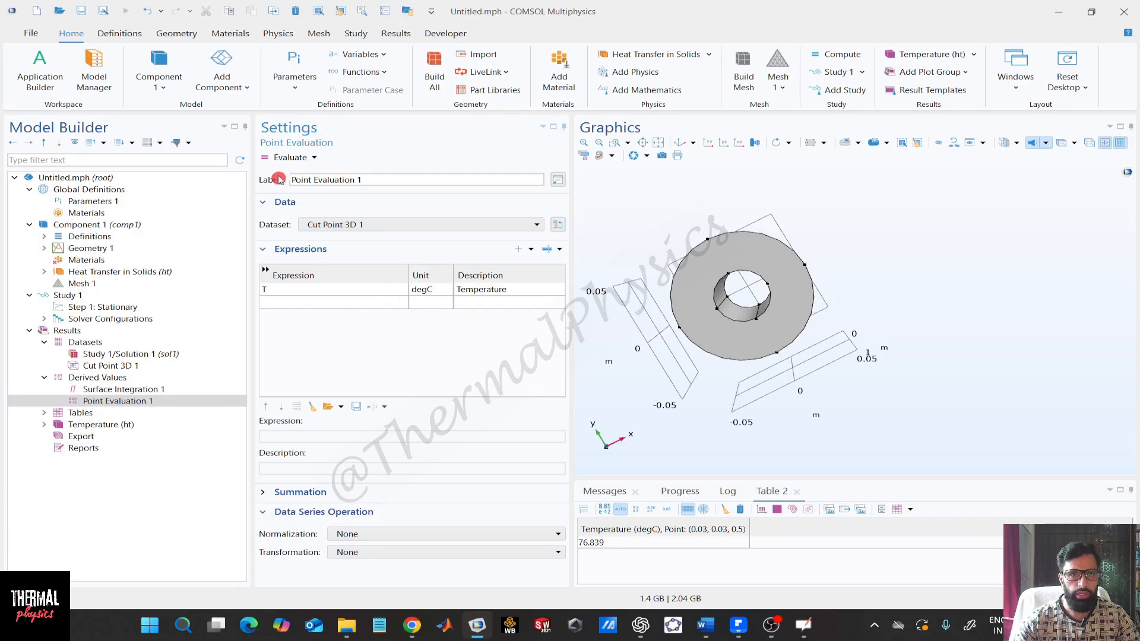
click(285, 159)
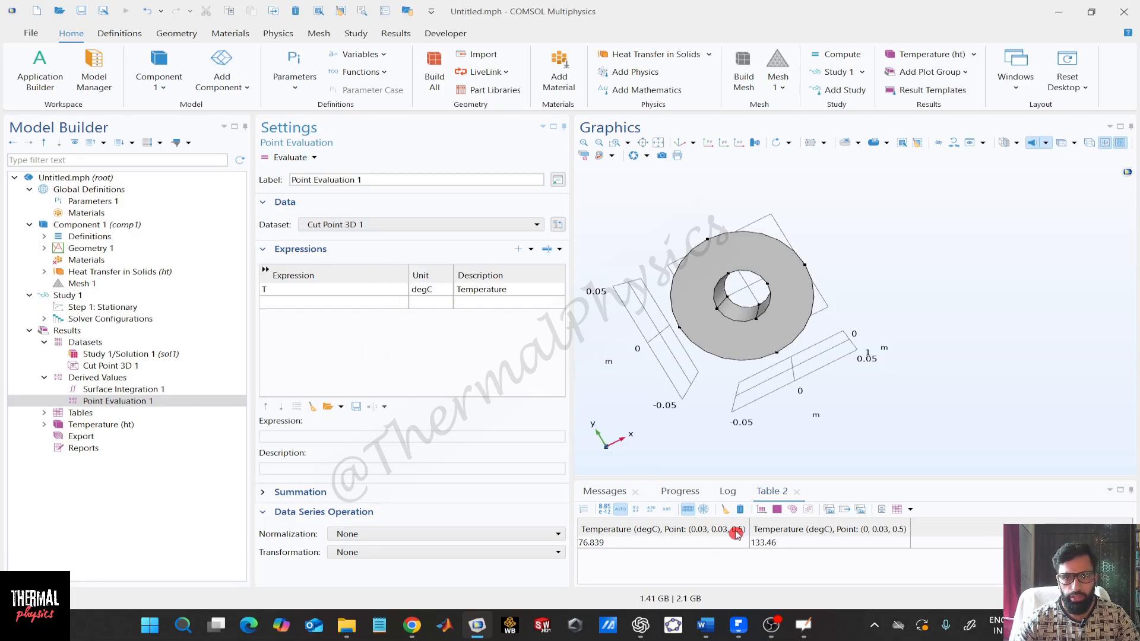
right_click(689, 544)
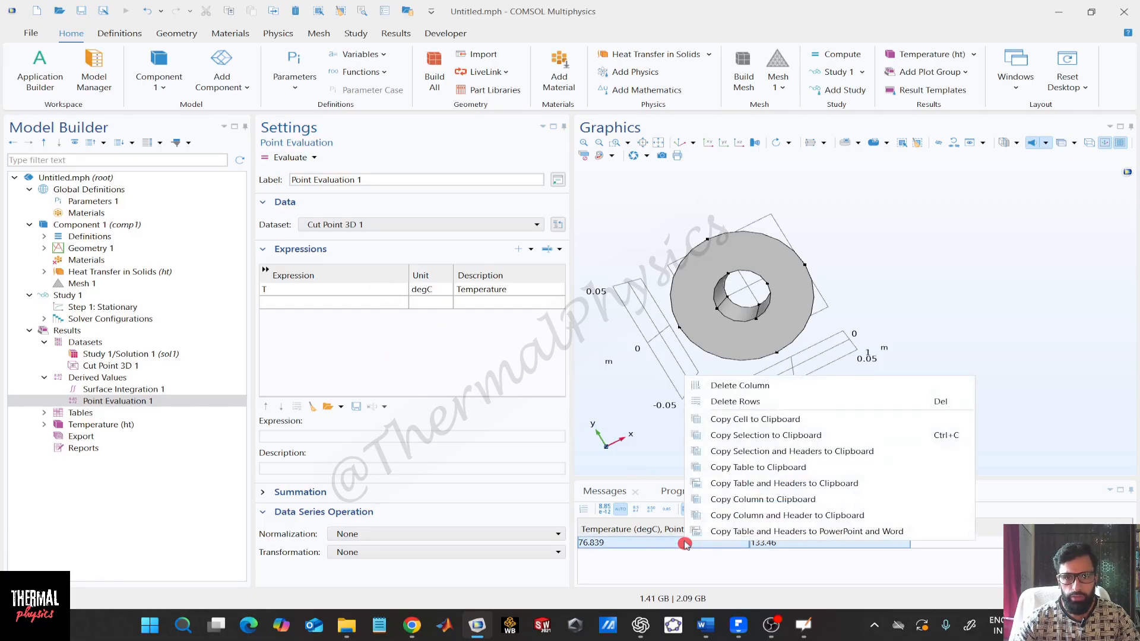
click(791, 385)
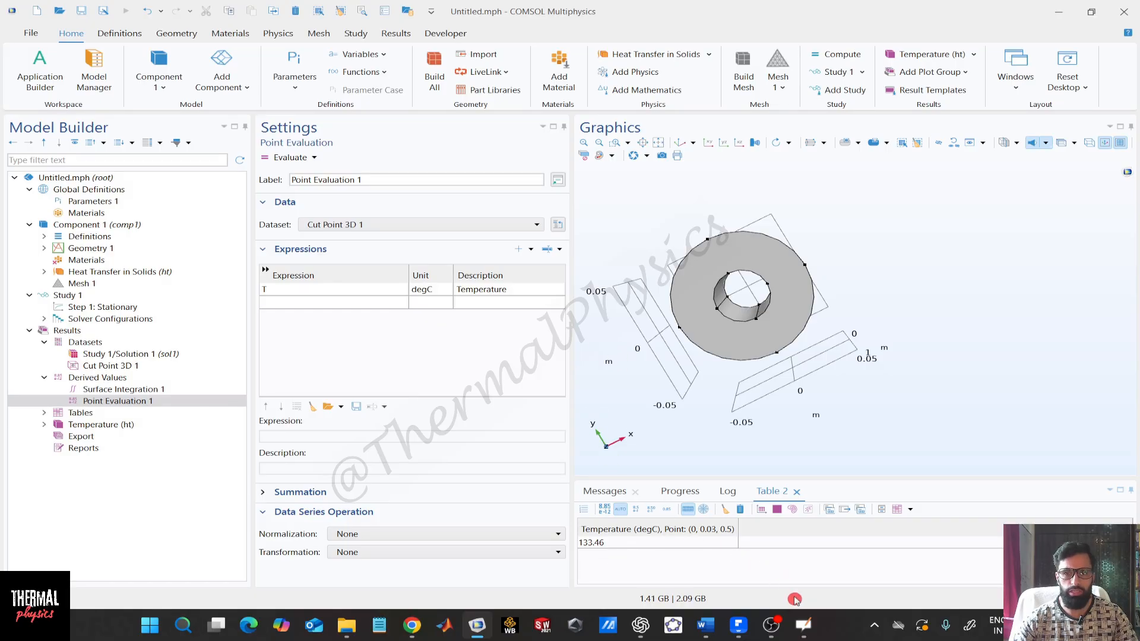
Switch to OpenBoard and compare the evaluated temperature with the handwritten result for T(0.03).
click(803, 625)
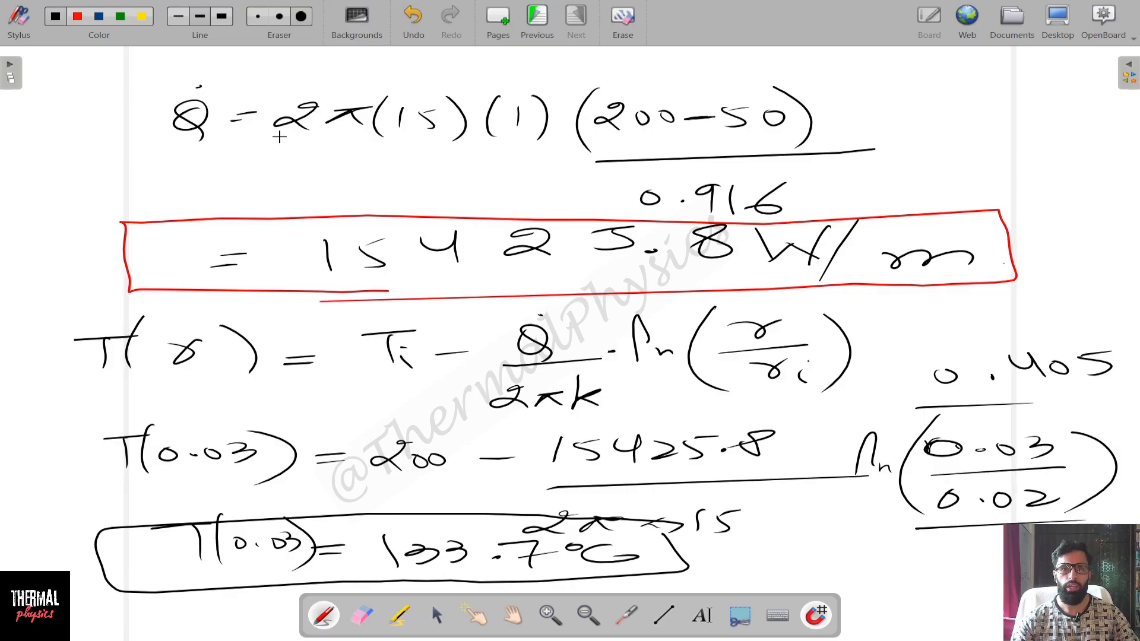
key(super)
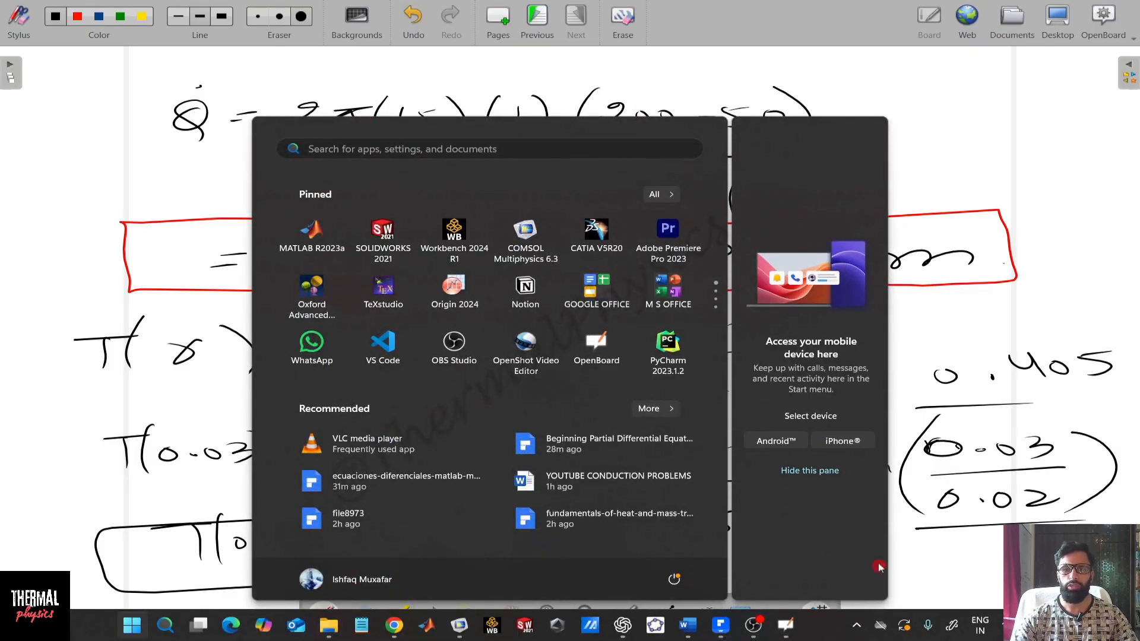
click(969, 434)
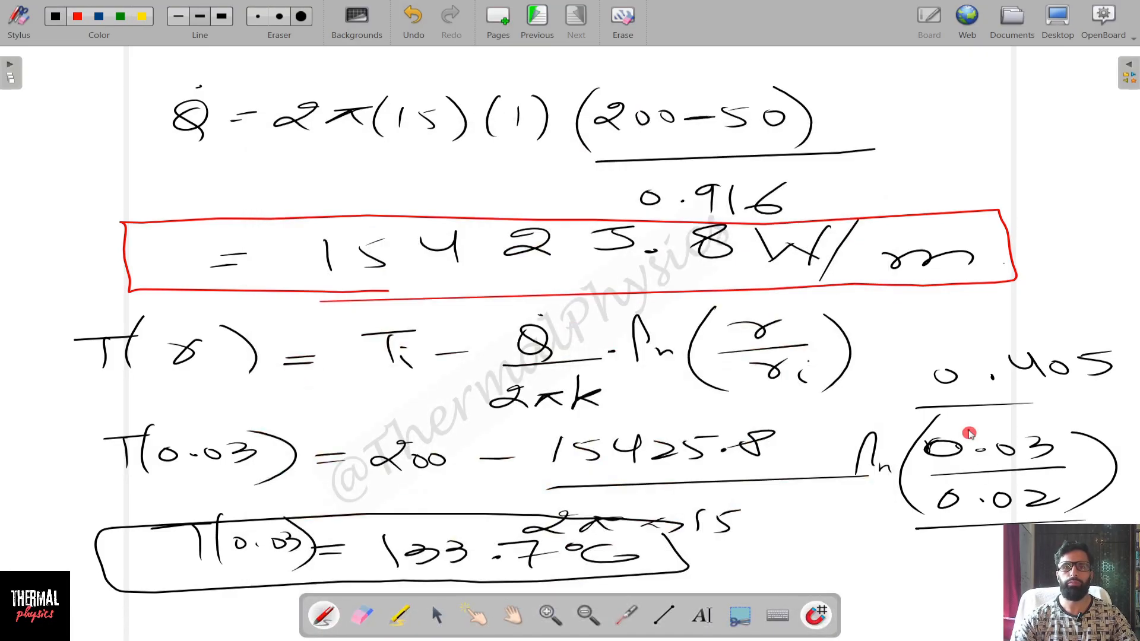
key(super)
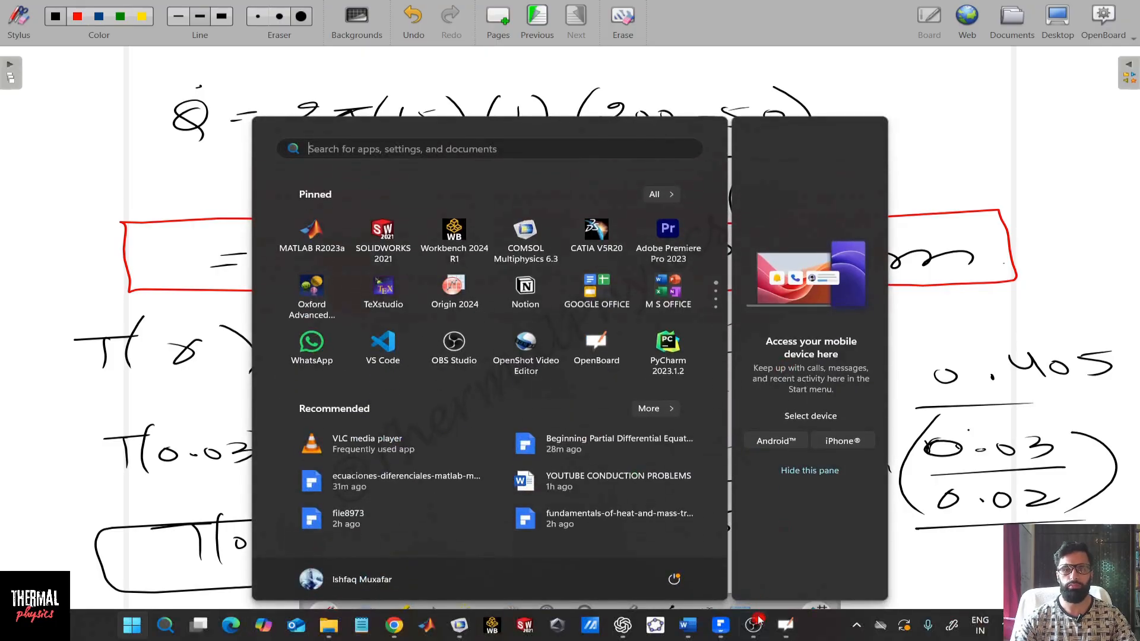